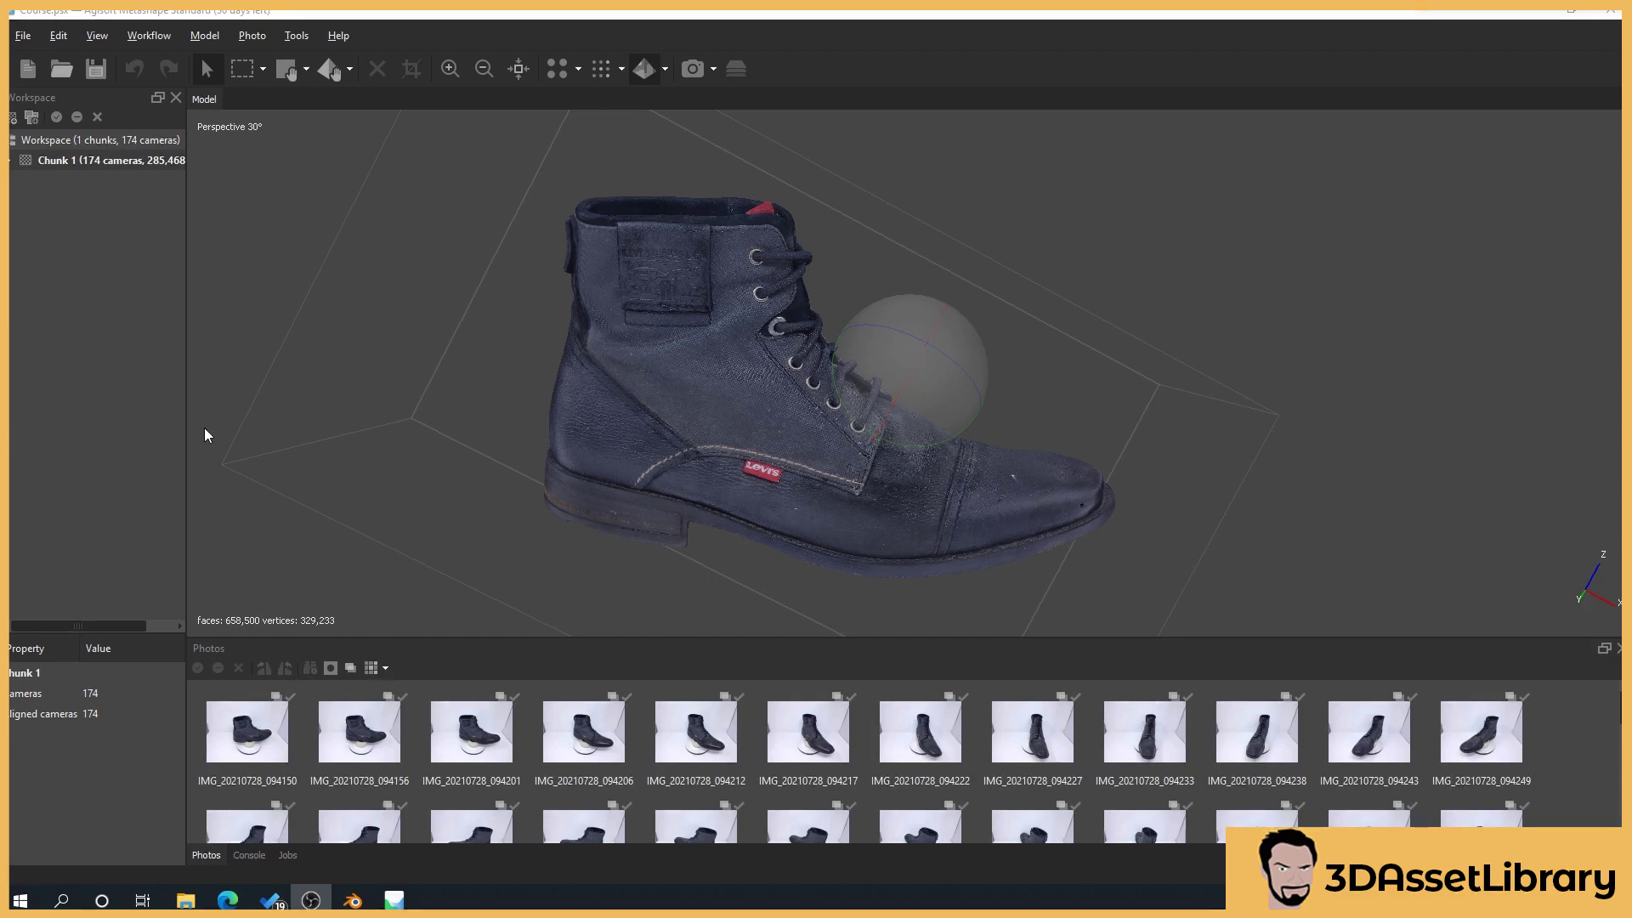
- Start a model export of Chunk 1, saving it in the Model folder as Boot in Autodesk FBX format
{"action": "right_click", "coordinate": [68, 165]}
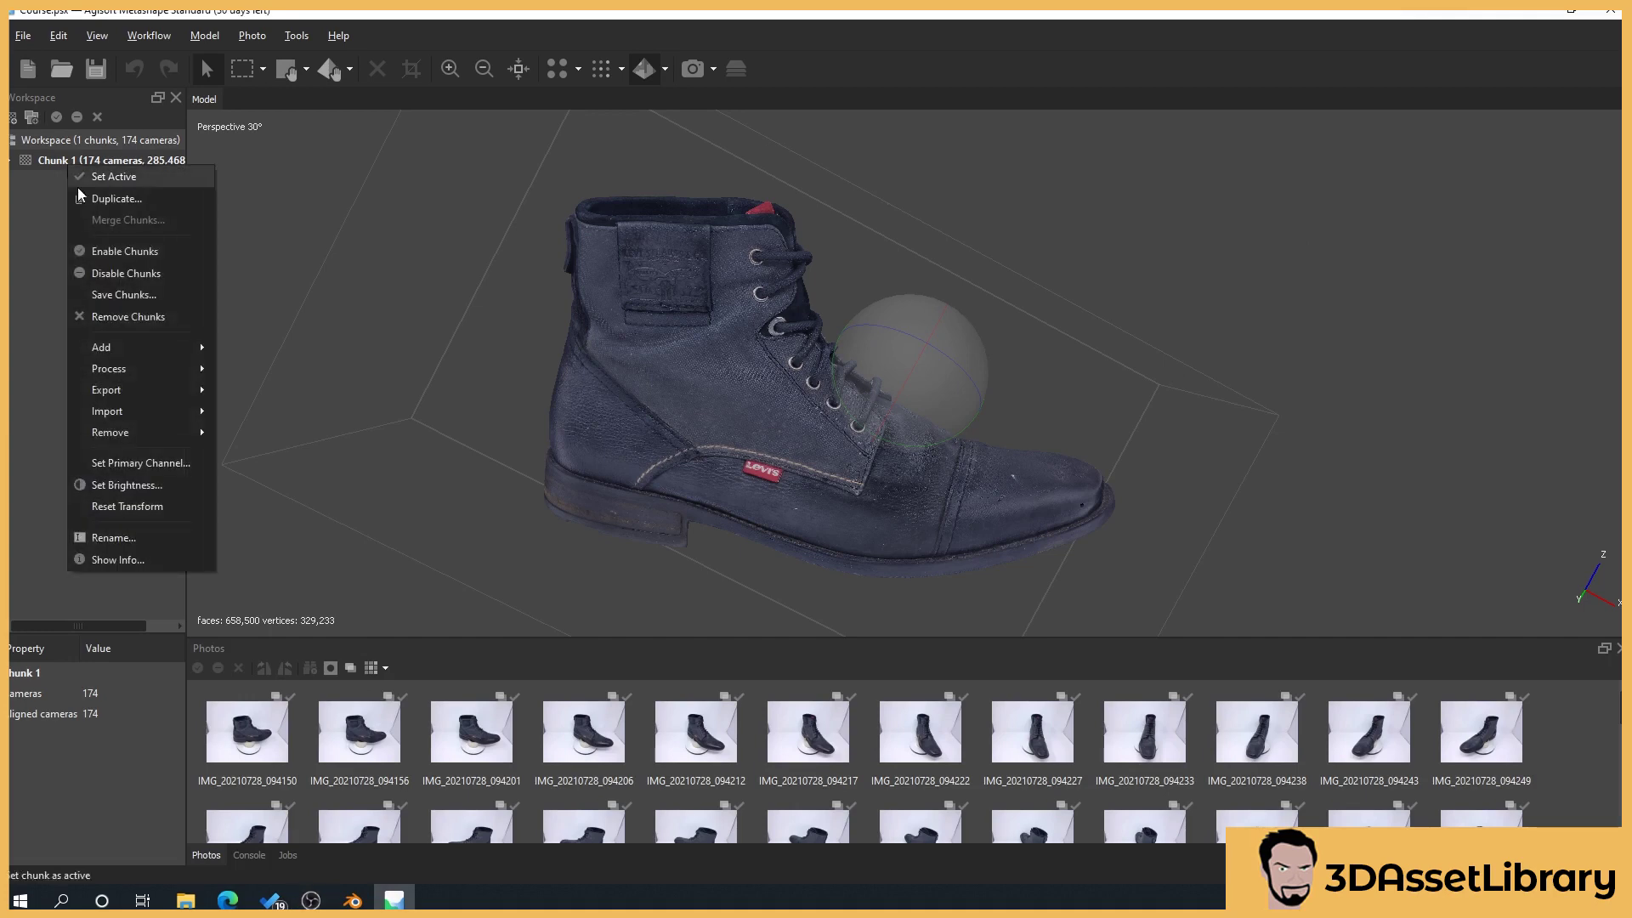
{"action": "mouse_move", "coordinate": [127, 387]}
{"action": "left_click", "coordinate": [263, 411]}
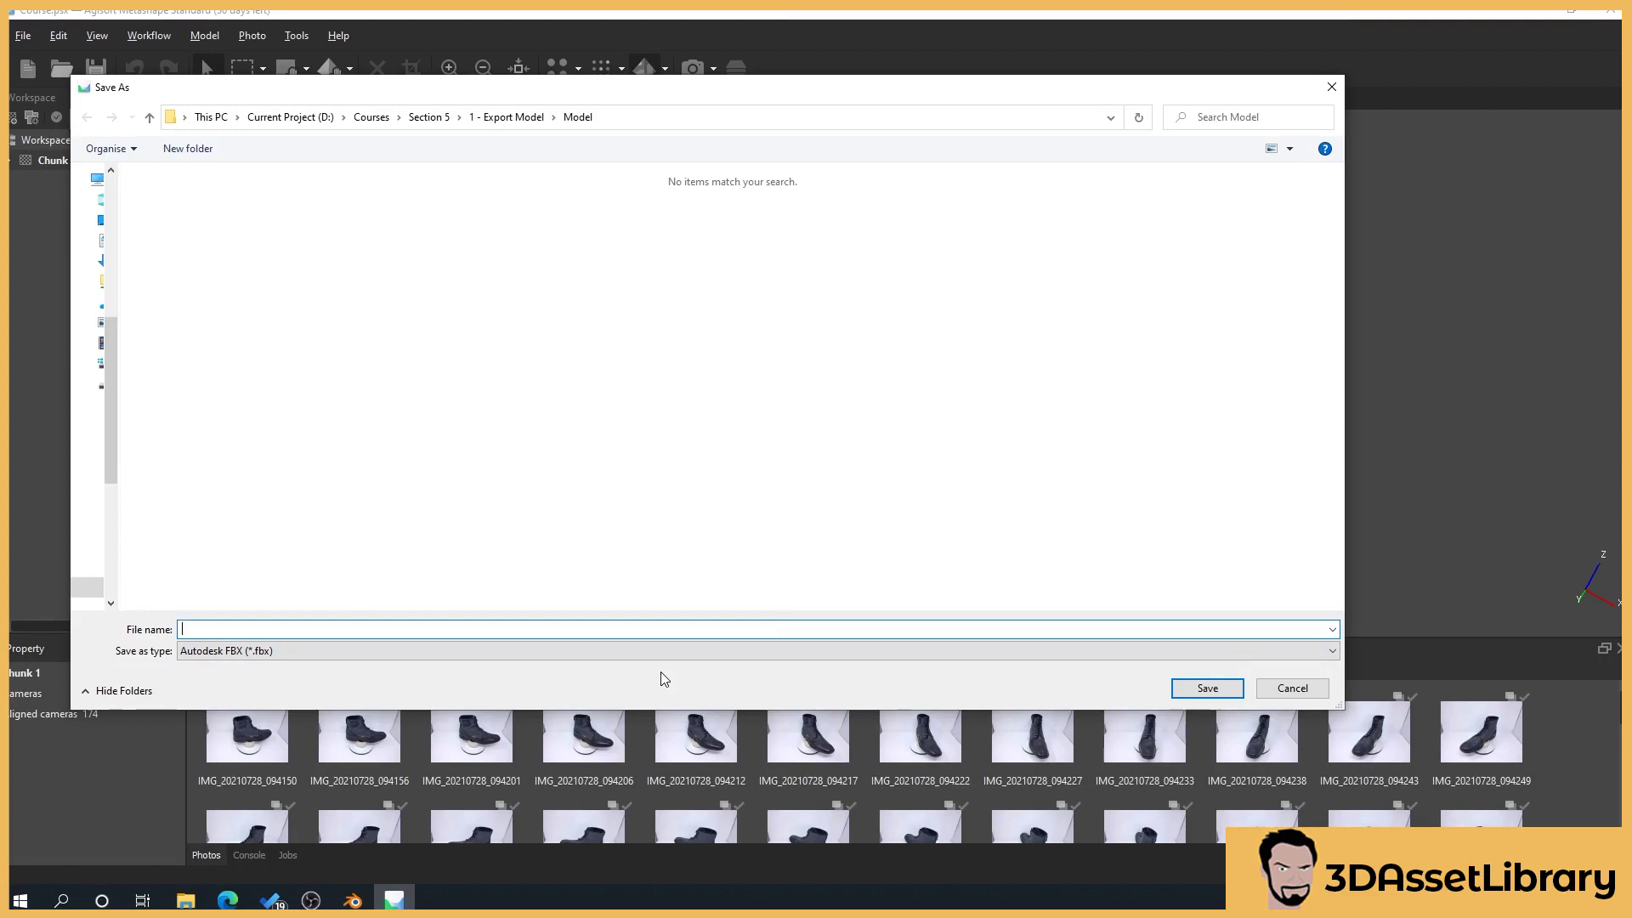
{"action": "type", "text": "Boot"}
{"action": "left_click", "coordinate": [246, 655]}
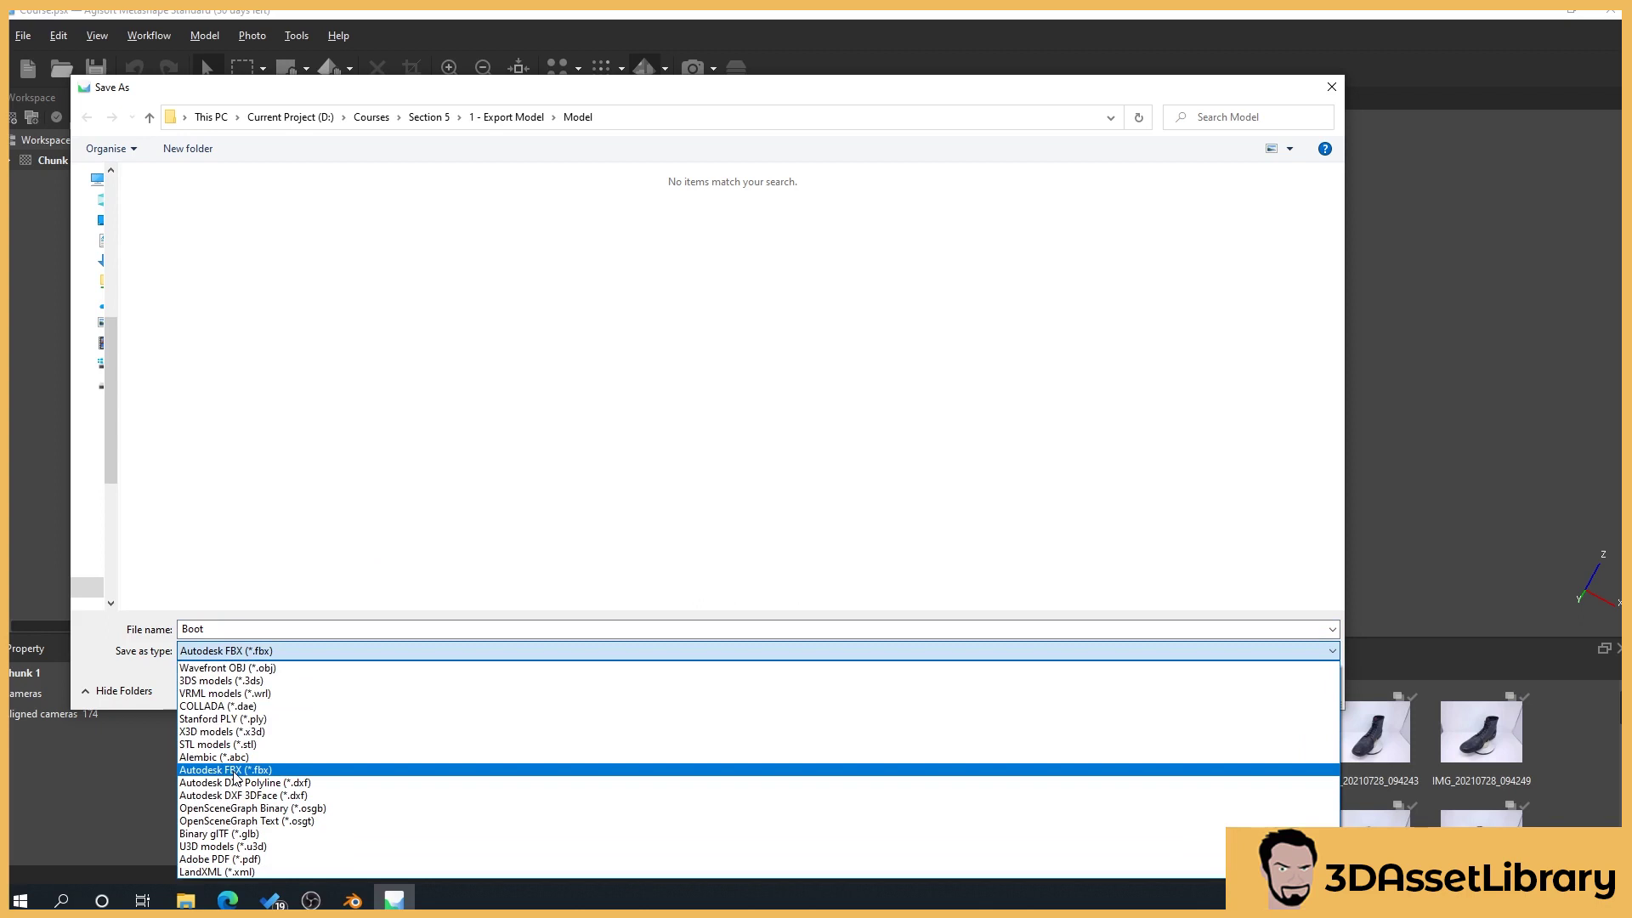
{"action": "left_click", "coordinate": [234, 771]}
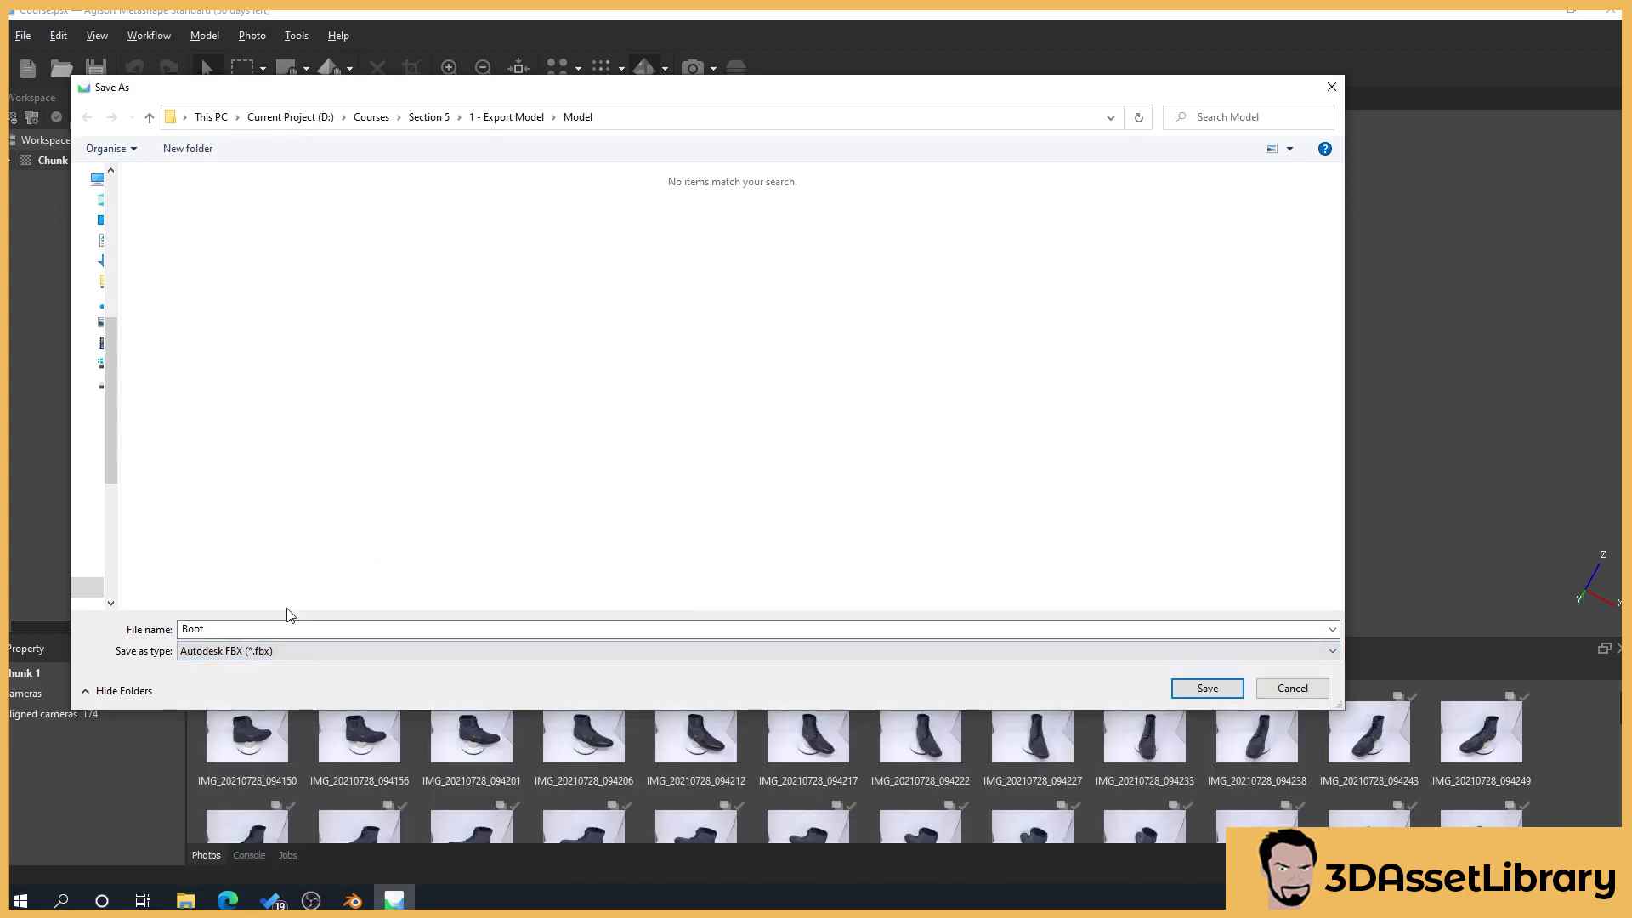
{"action": "left_click", "coordinate": [1234, 694]}
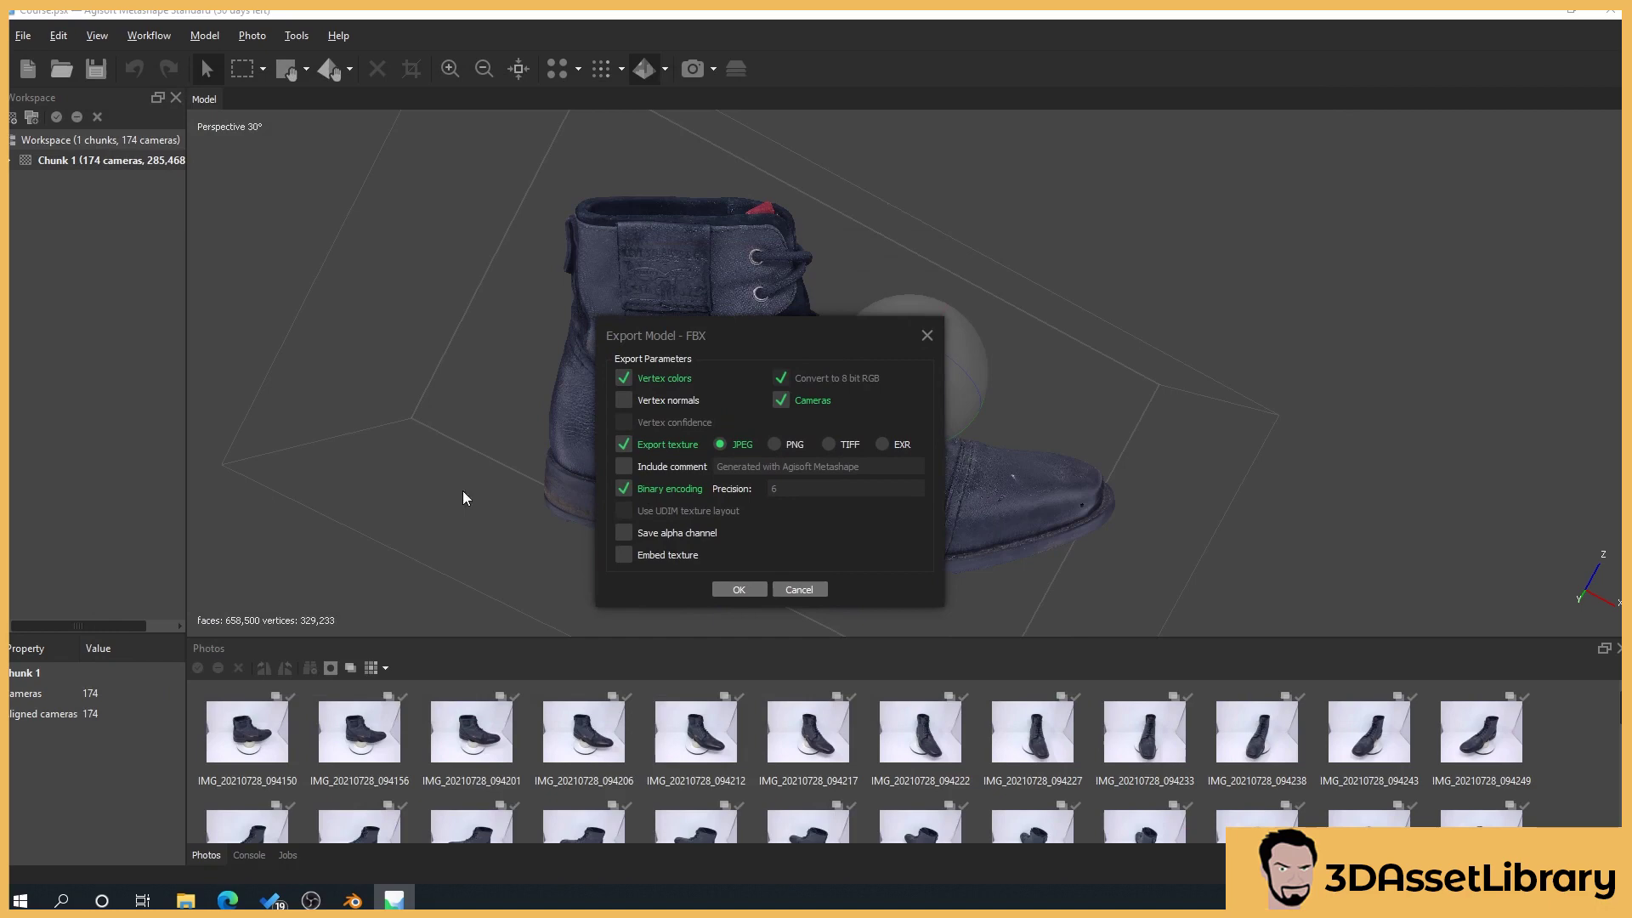
- Export the FBX model with vertex colors, a JPEG texture and binary encoding, leaving out cameras and the comment
{"action": "left_click", "coordinate": [625, 467]}
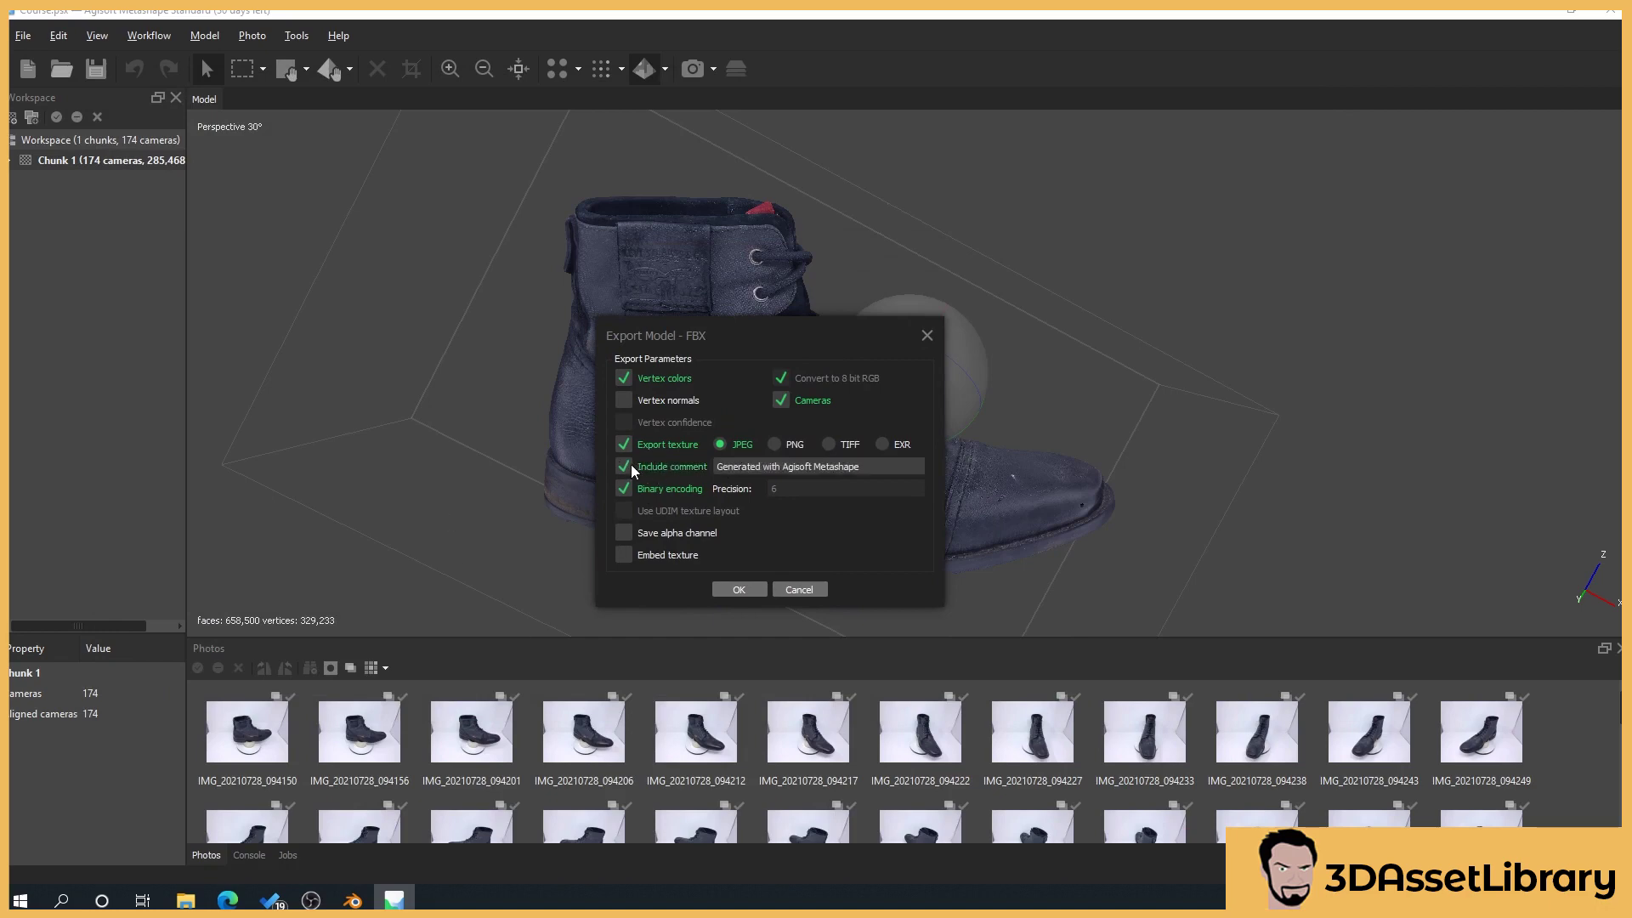
{"action": "left_click", "coordinate": [624, 466]}
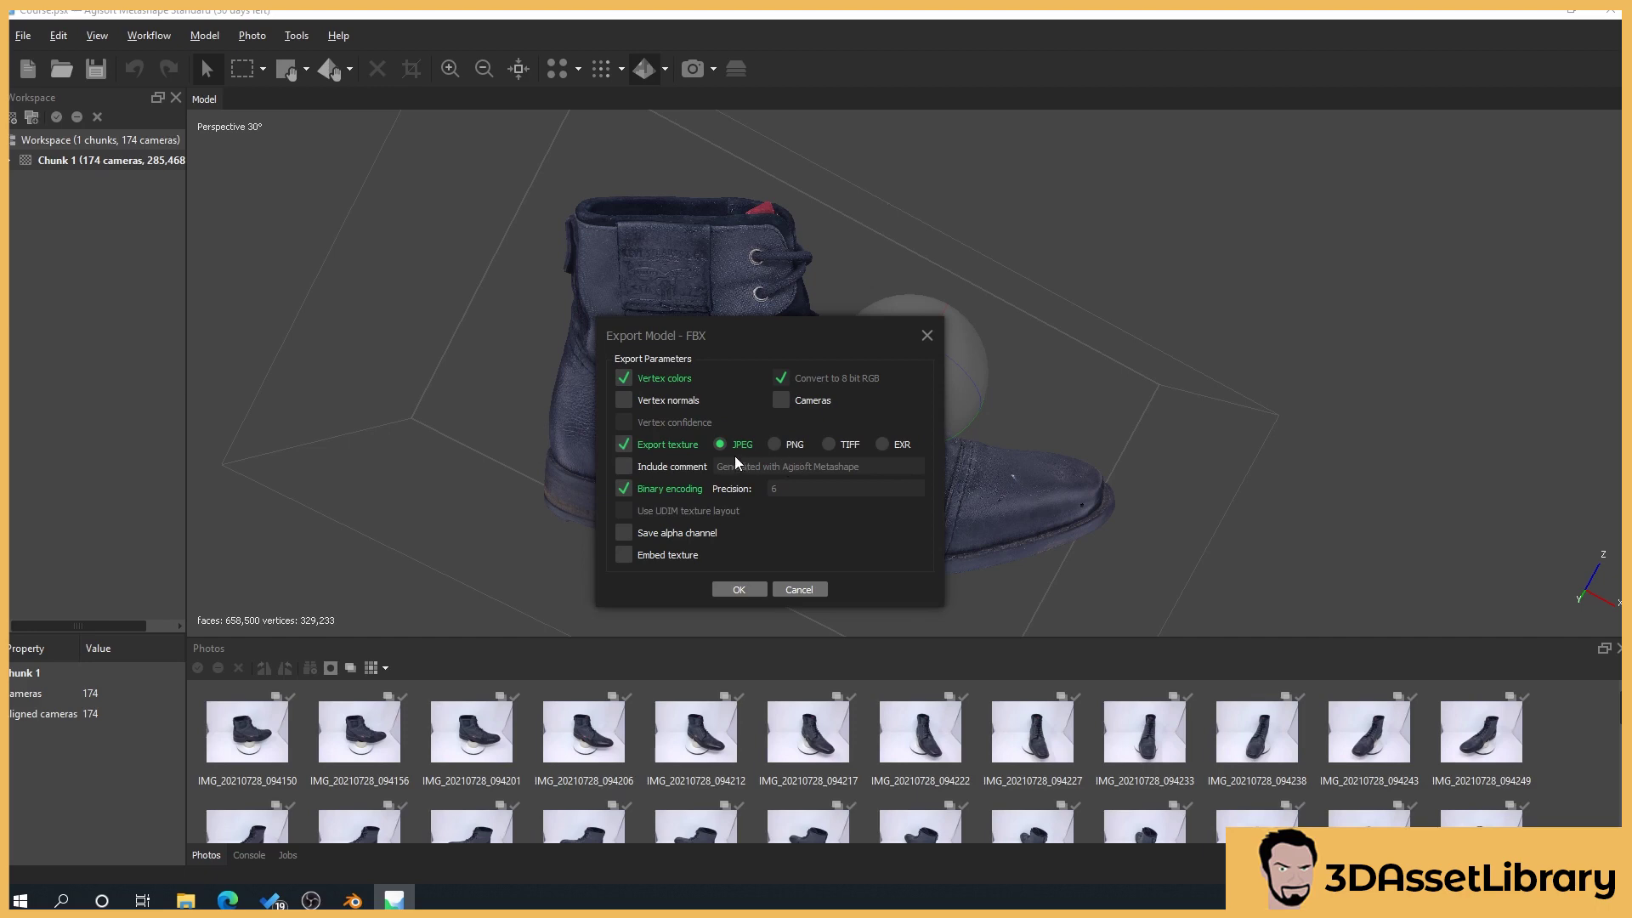
{"action": "left_click", "coordinate": [617, 445]}
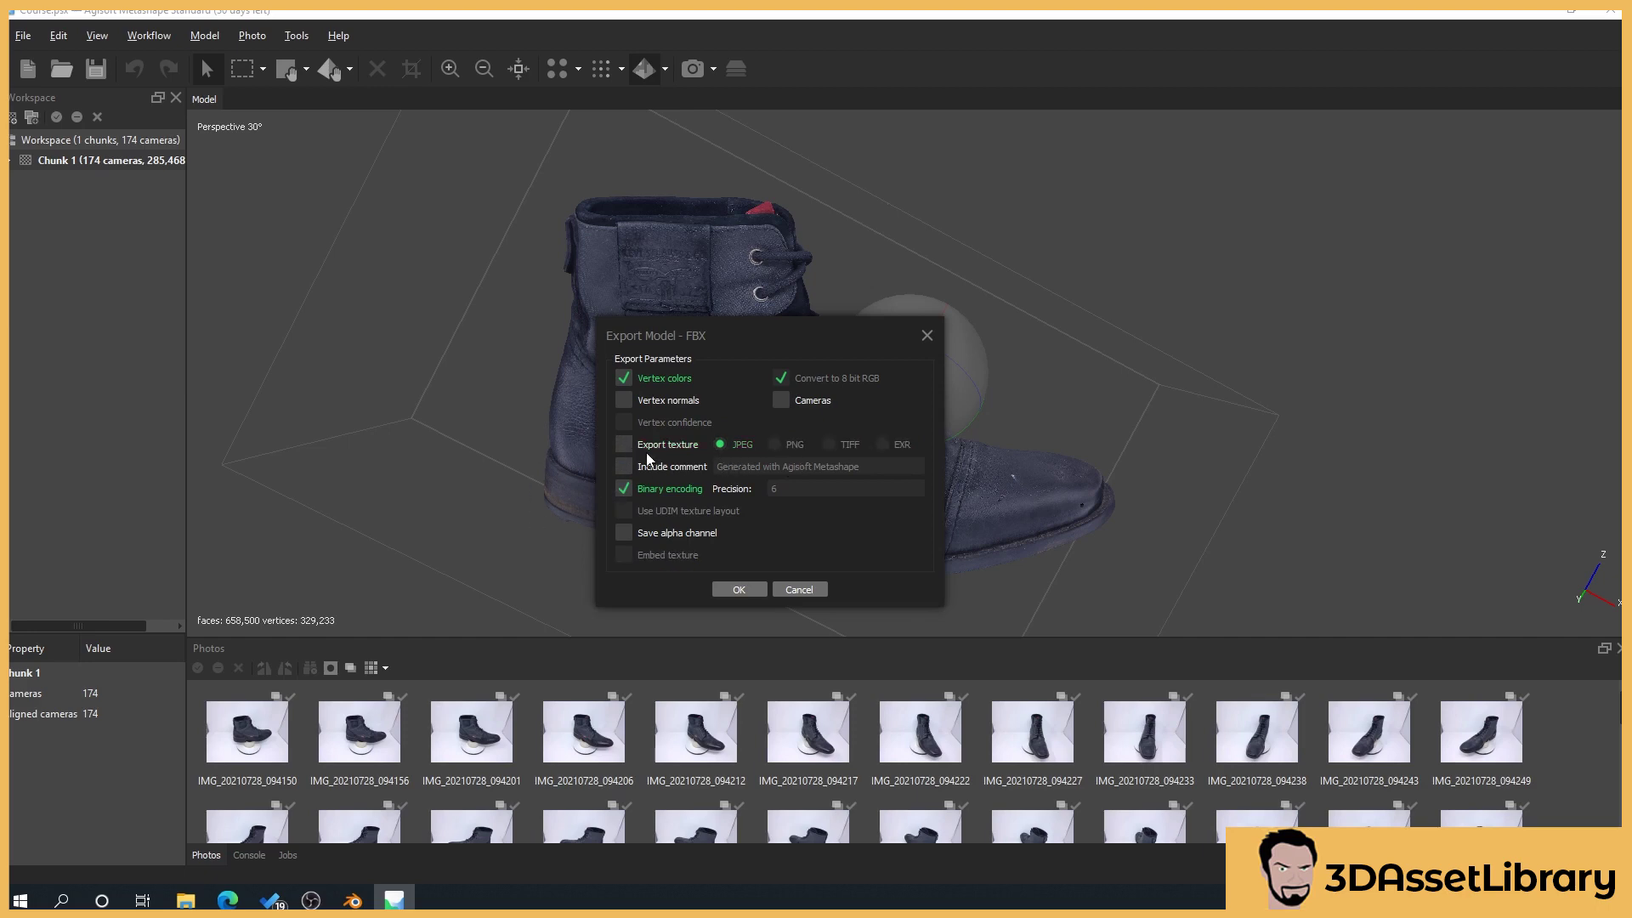
{"action": "left_click", "coordinate": [624, 445]}
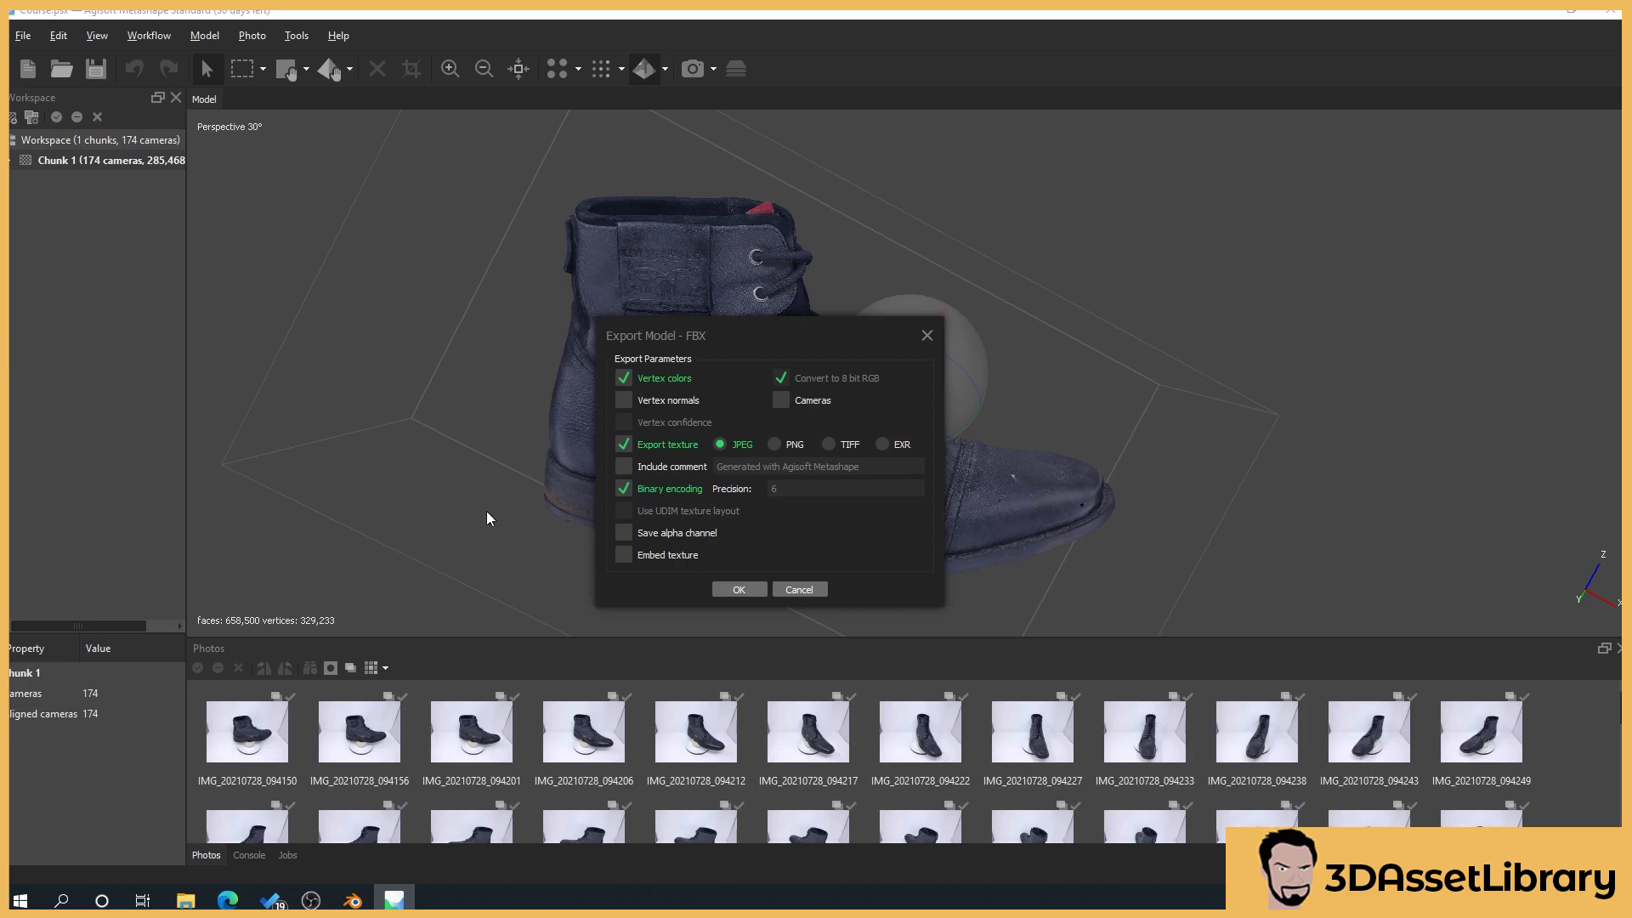
{"action": "left_click_drag", "start_coordinate": [756, 334], "coordinate": [1122, 324]}
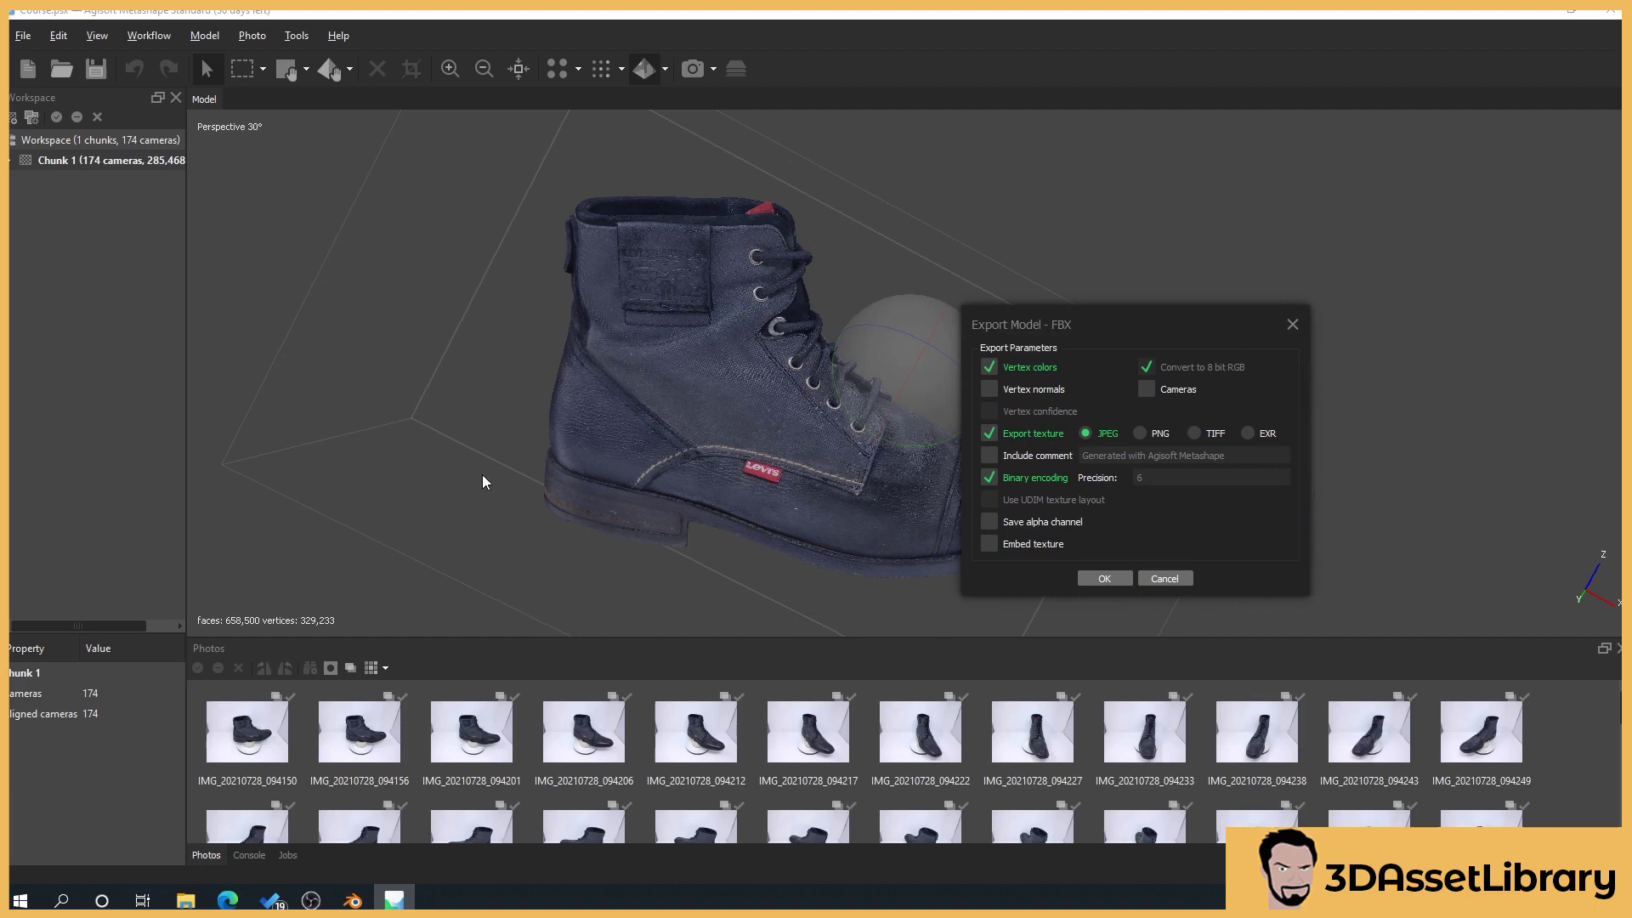
{"action": "left_click_drag", "start_coordinate": [1215, 326], "coordinate": [898, 342]}
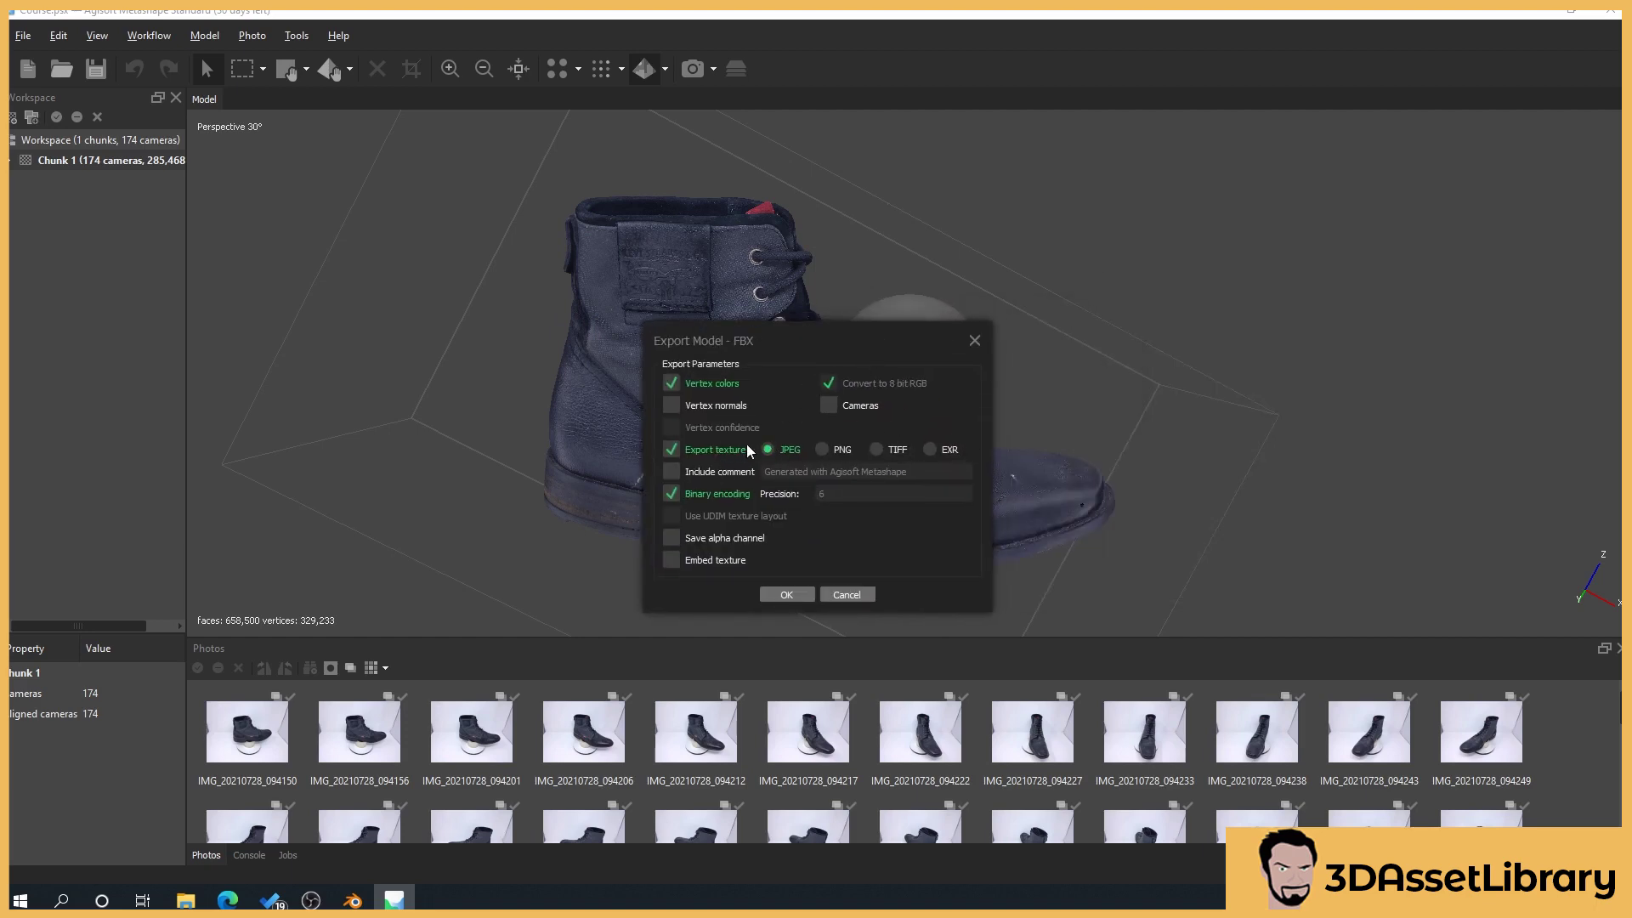
{"action": "left_click", "coordinate": [802, 599]}
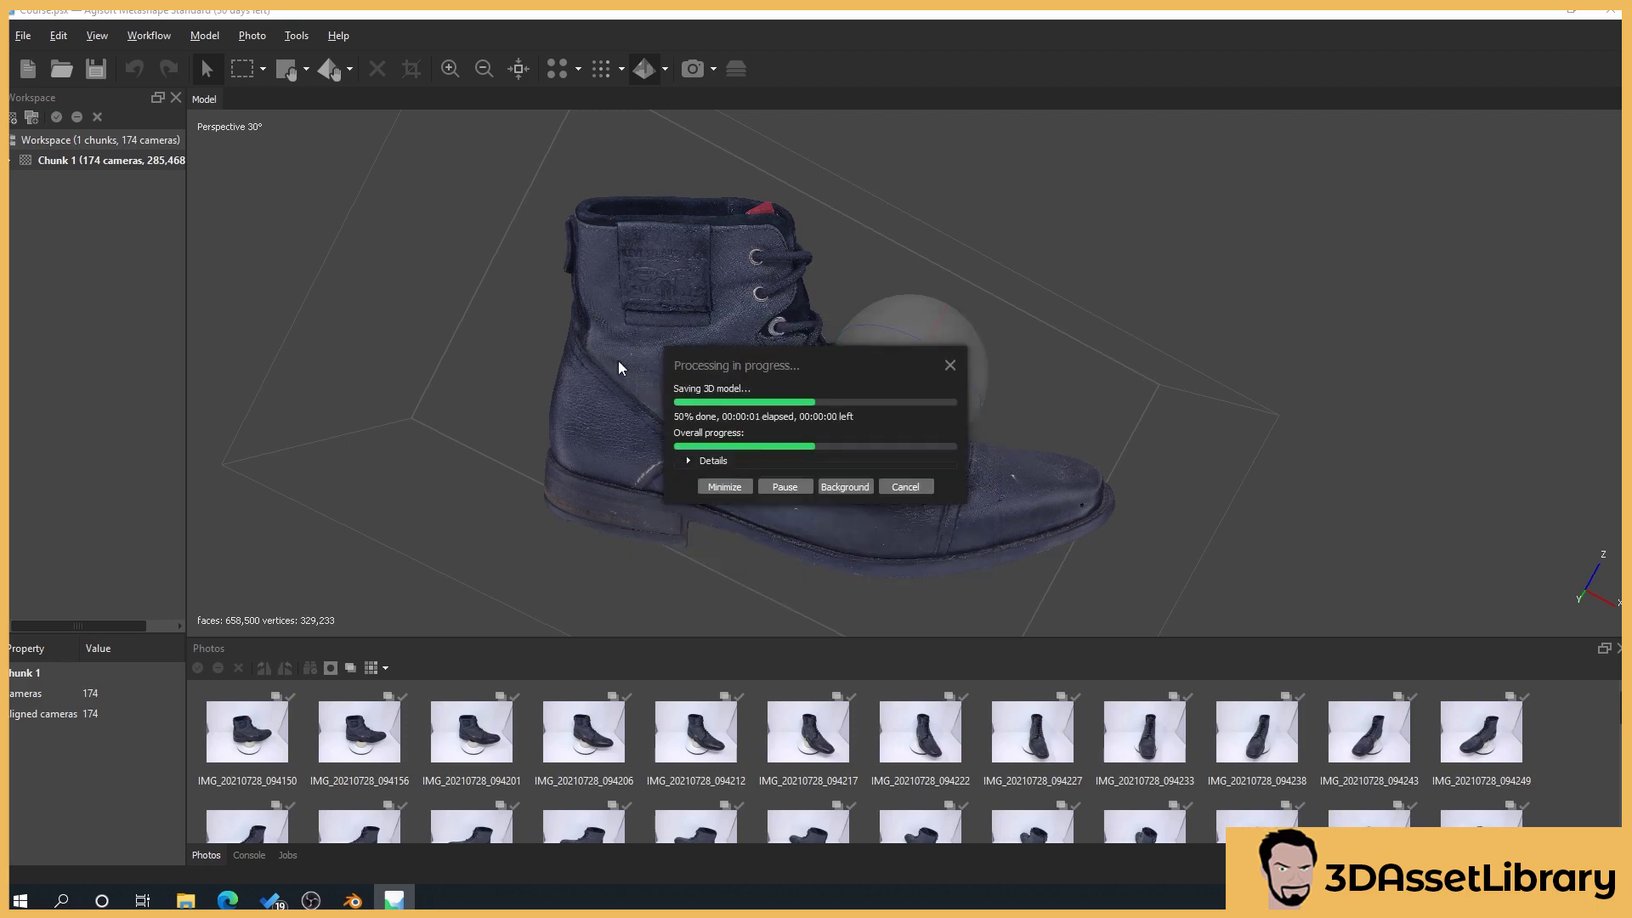
- Switch to File Explorer, view the exported Boot.jpg texture in the Model folder, and delete that image file
{"action": "left_click", "coordinate": [185, 899]}
{"action": "double_click", "coordinate": [204, 141]}
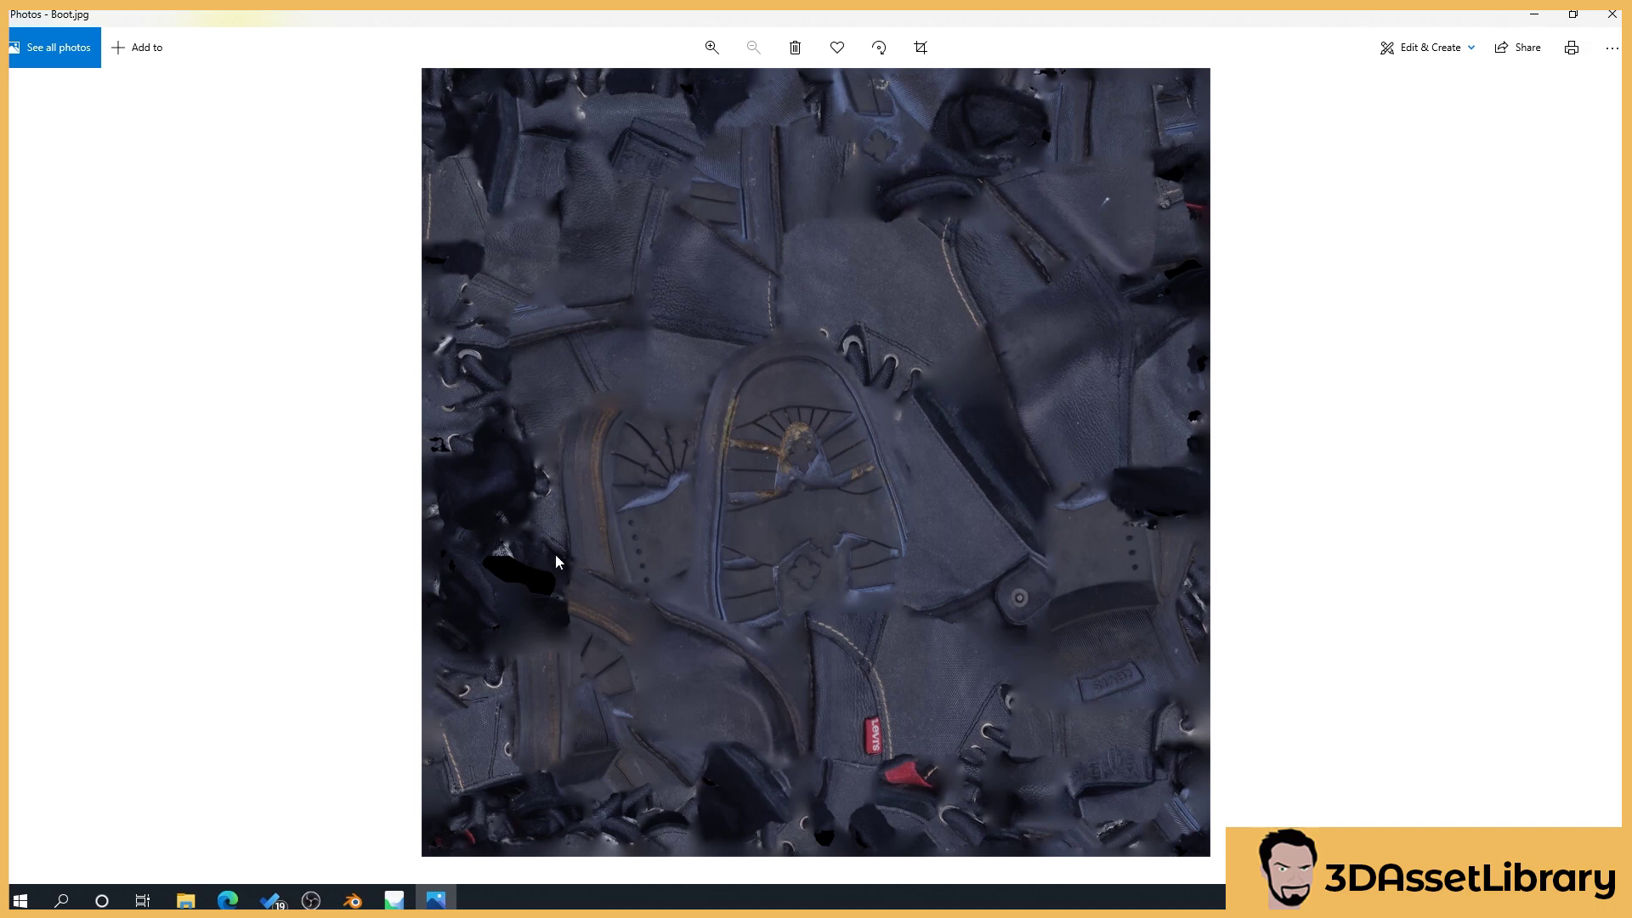
{"action": "left_click", "coordinate": [1612, 13]}
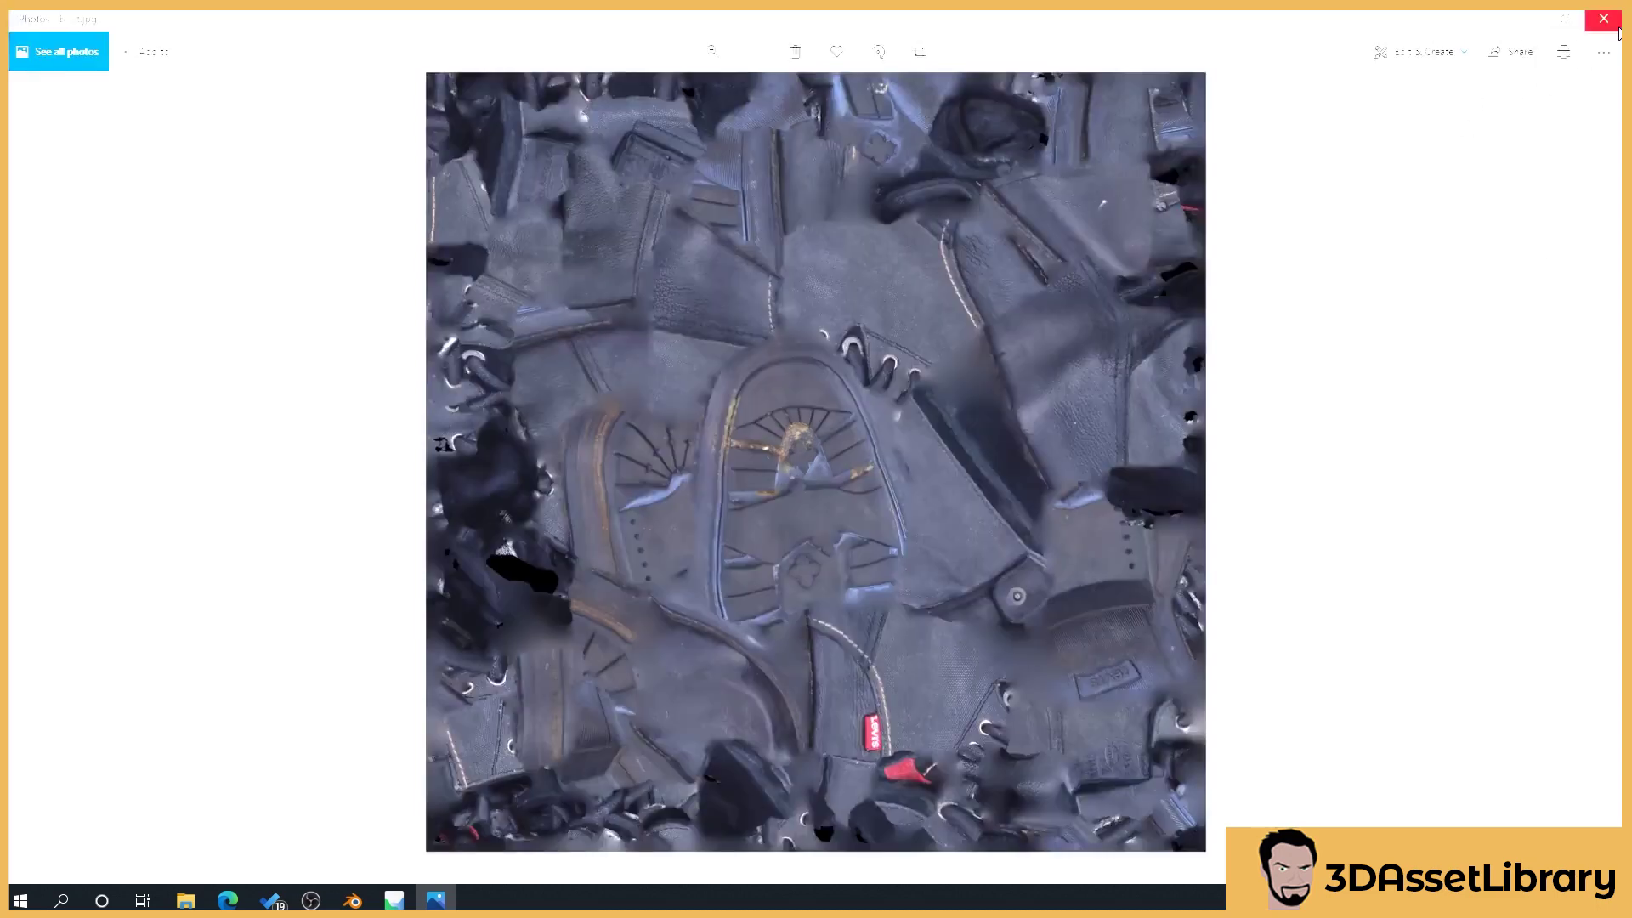
{"action": "left_click", "coordinate": [224, 127]}
{"action": "key", "text": "Delete"}
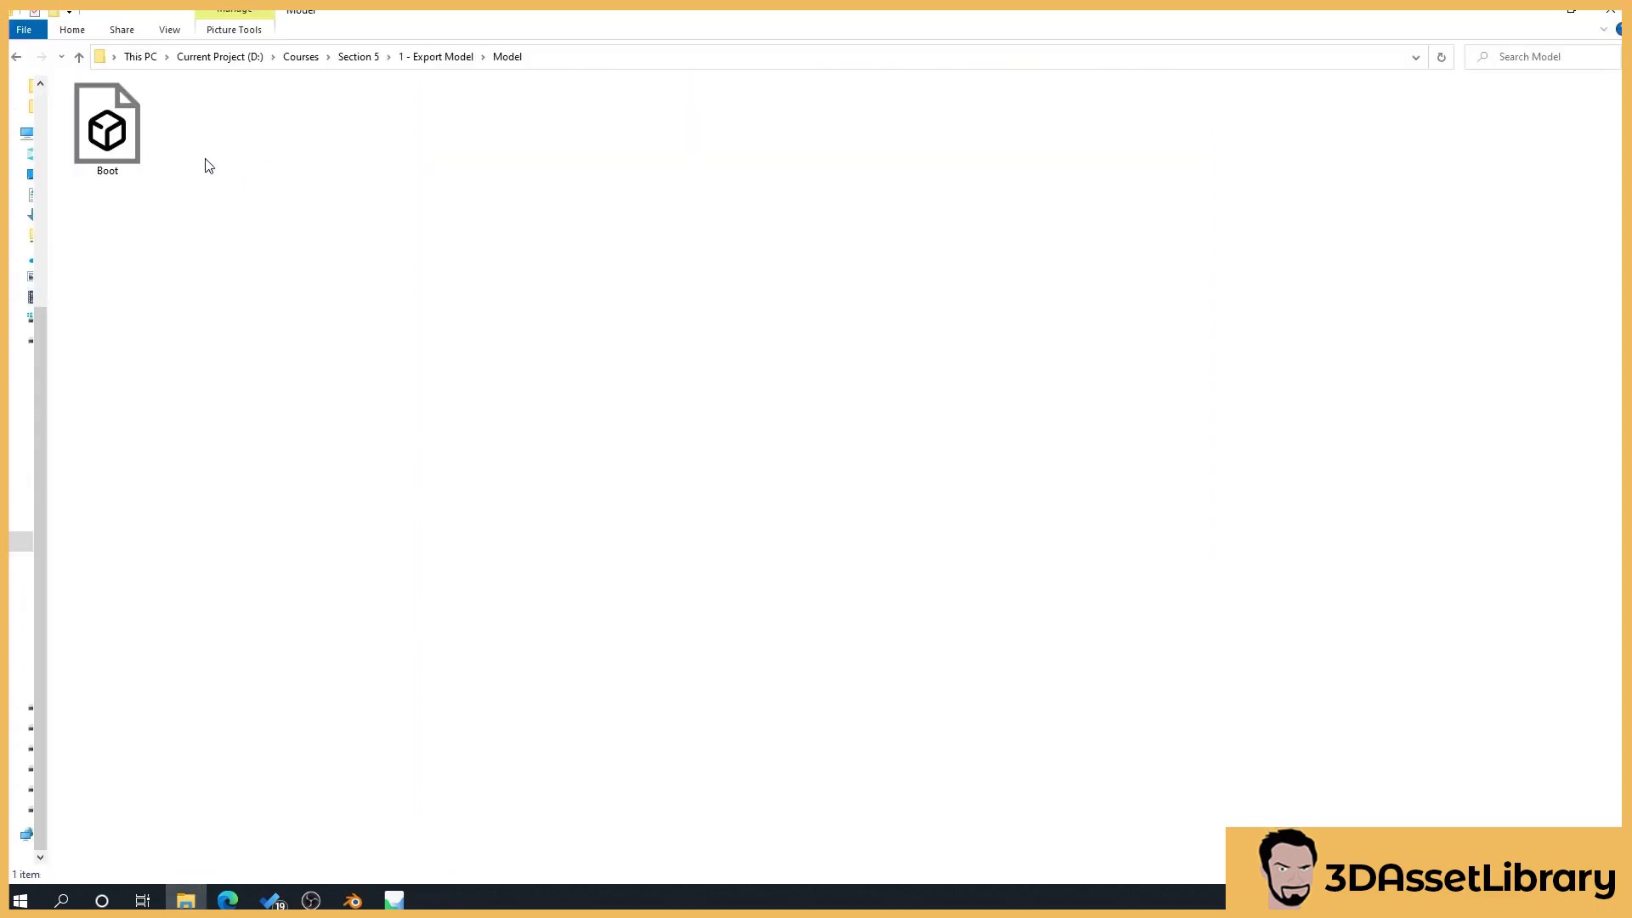
- Switch back to Metashape, start a texture export of Chunk 1 and name the file Boot_Diffuse
{"action": "left_click", "coordinate": [394, 900]}
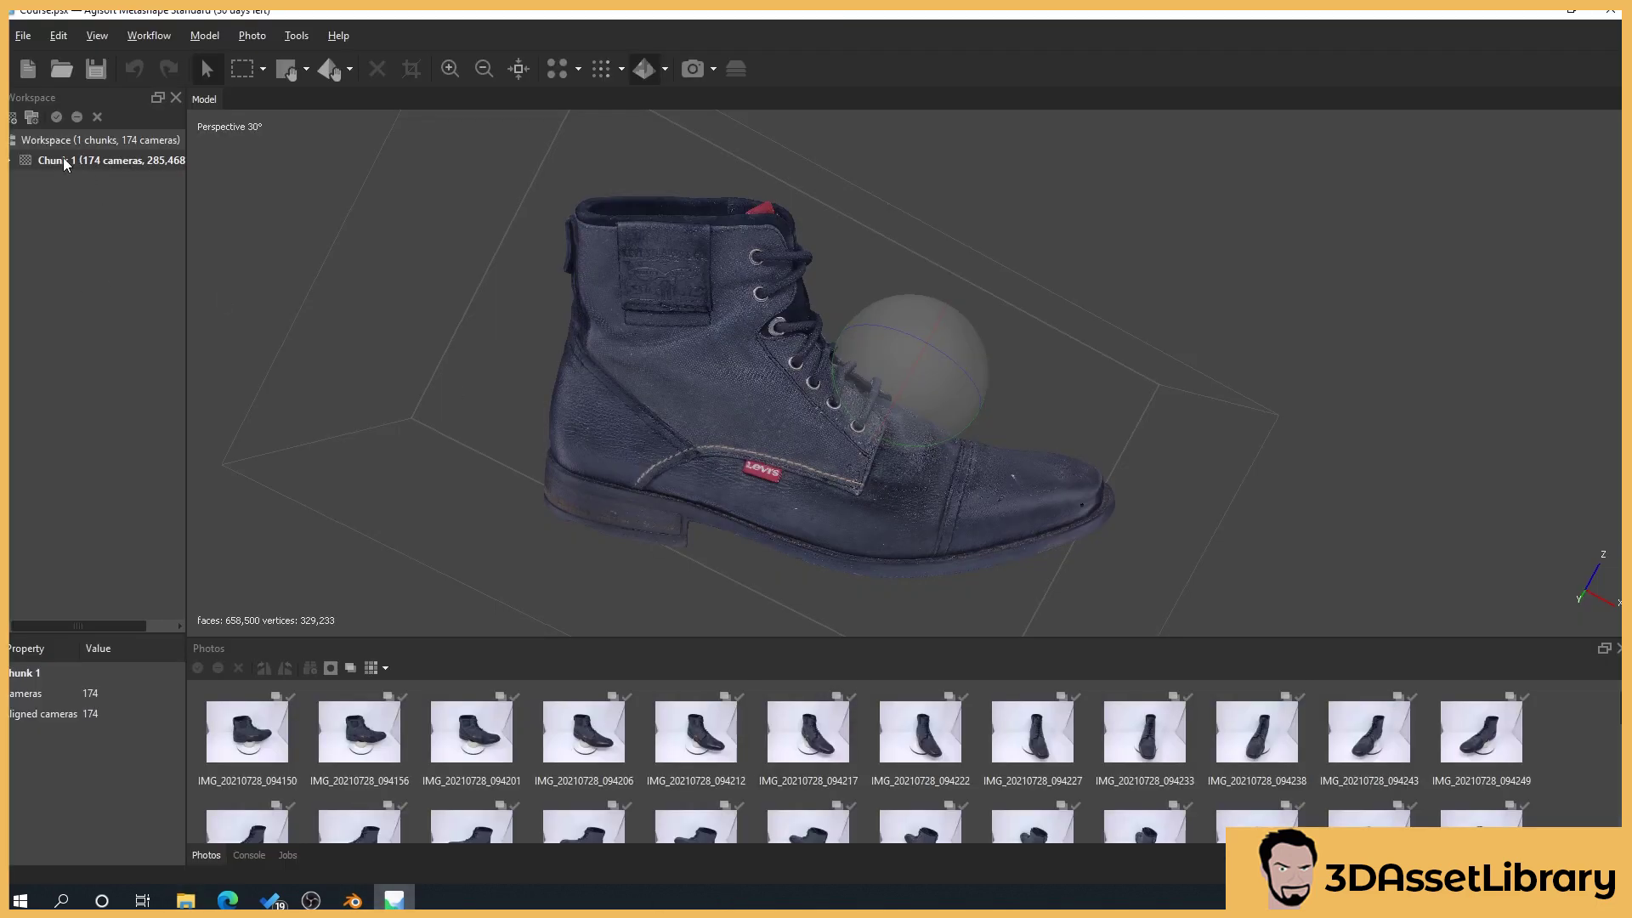
{"action": "right_click", "coordinate": [41, 163]}
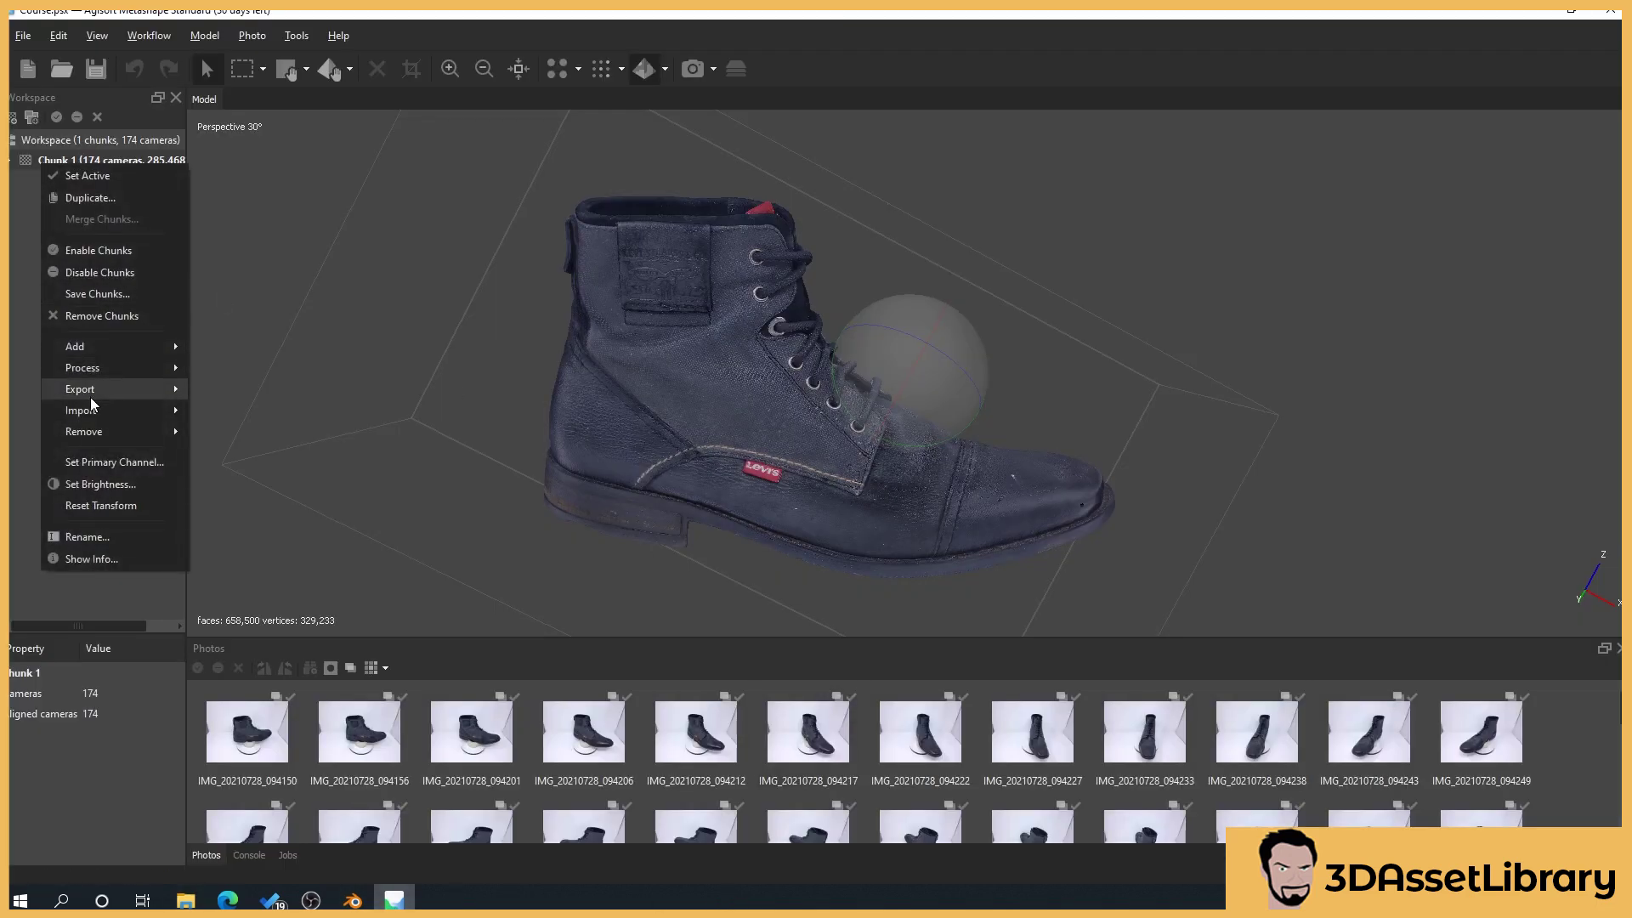
{"action": "mouse_move", "coordinate": [90, 393]}
{"action": "left_click", "coordinate": [274, 509]}
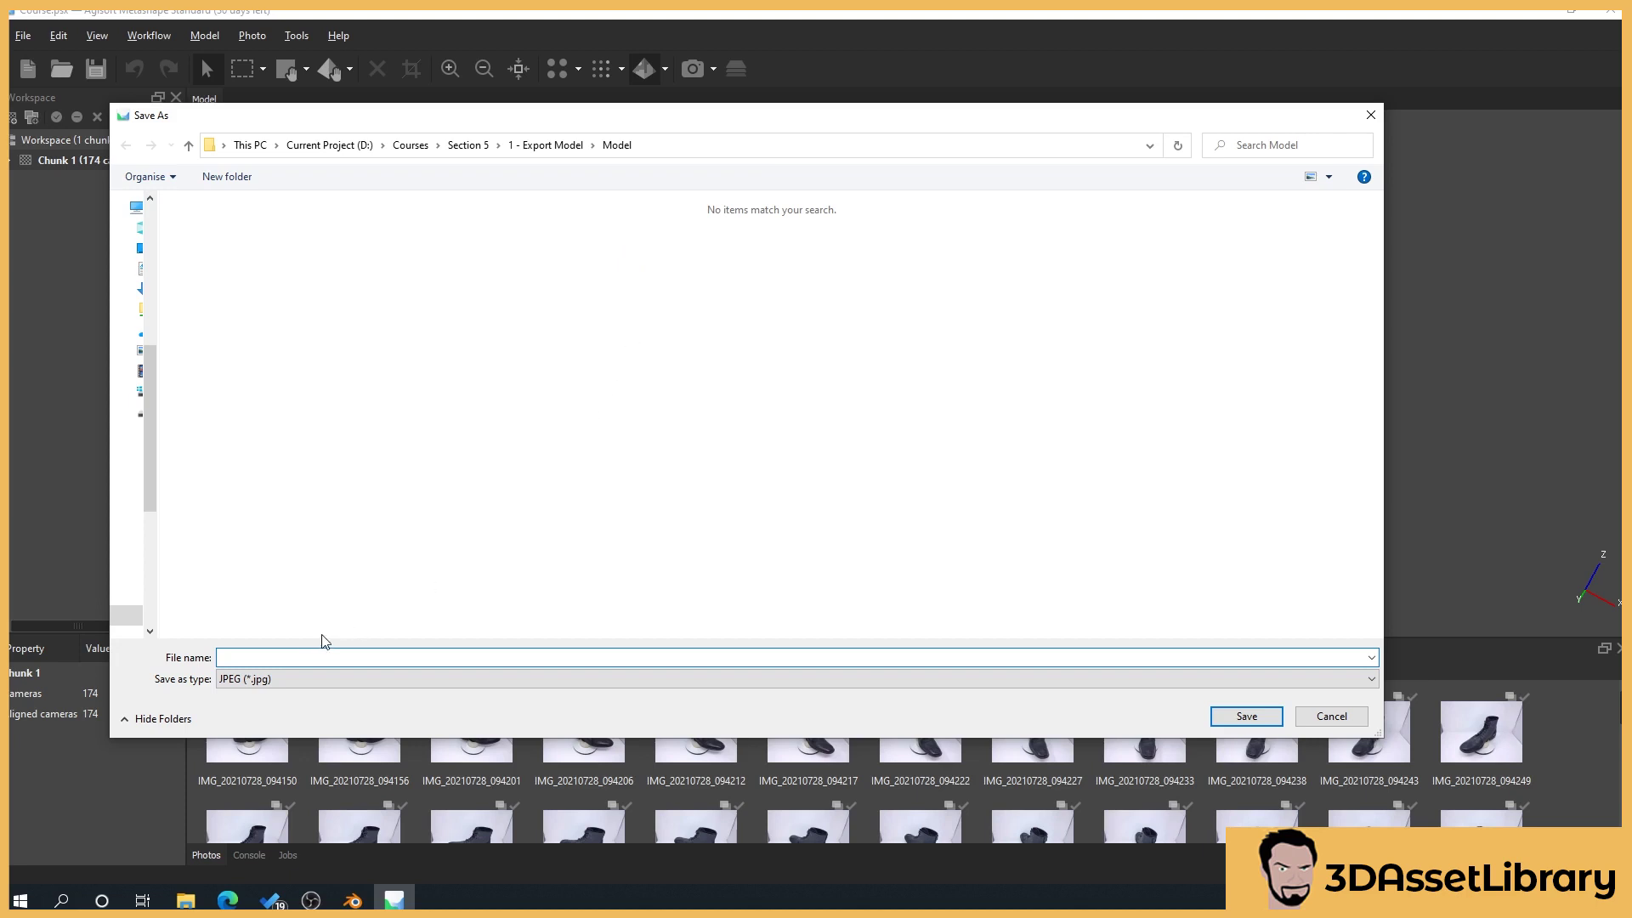
{"action": "left_click", "coordinate": [267, 679]}
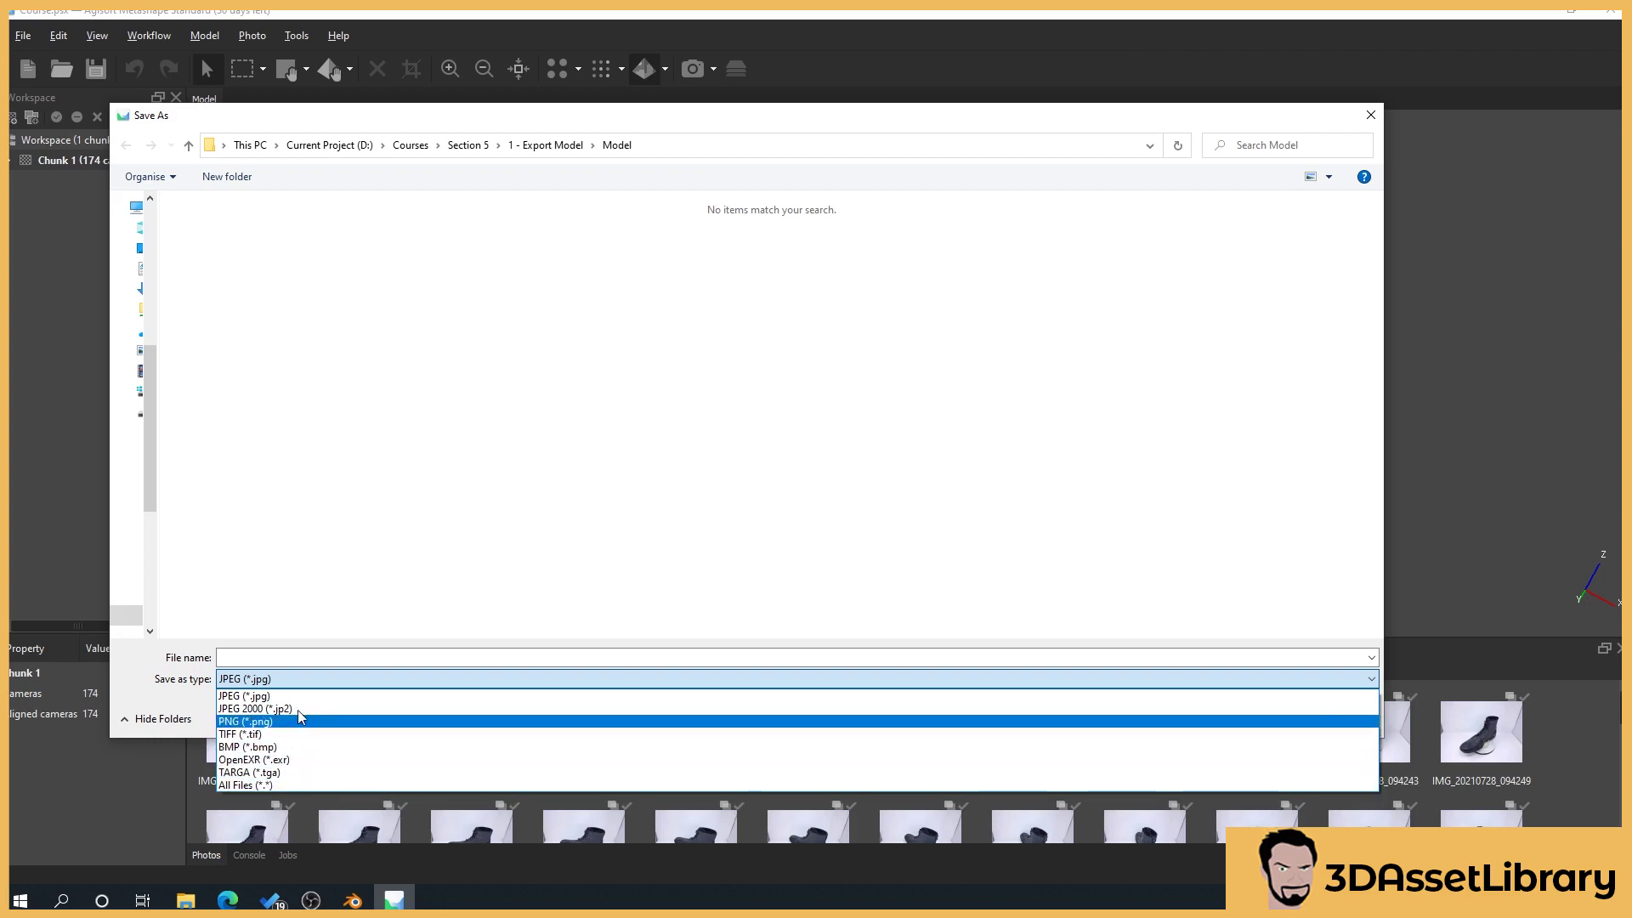
{"action": "left_click", "coordinate": [310, 490]}
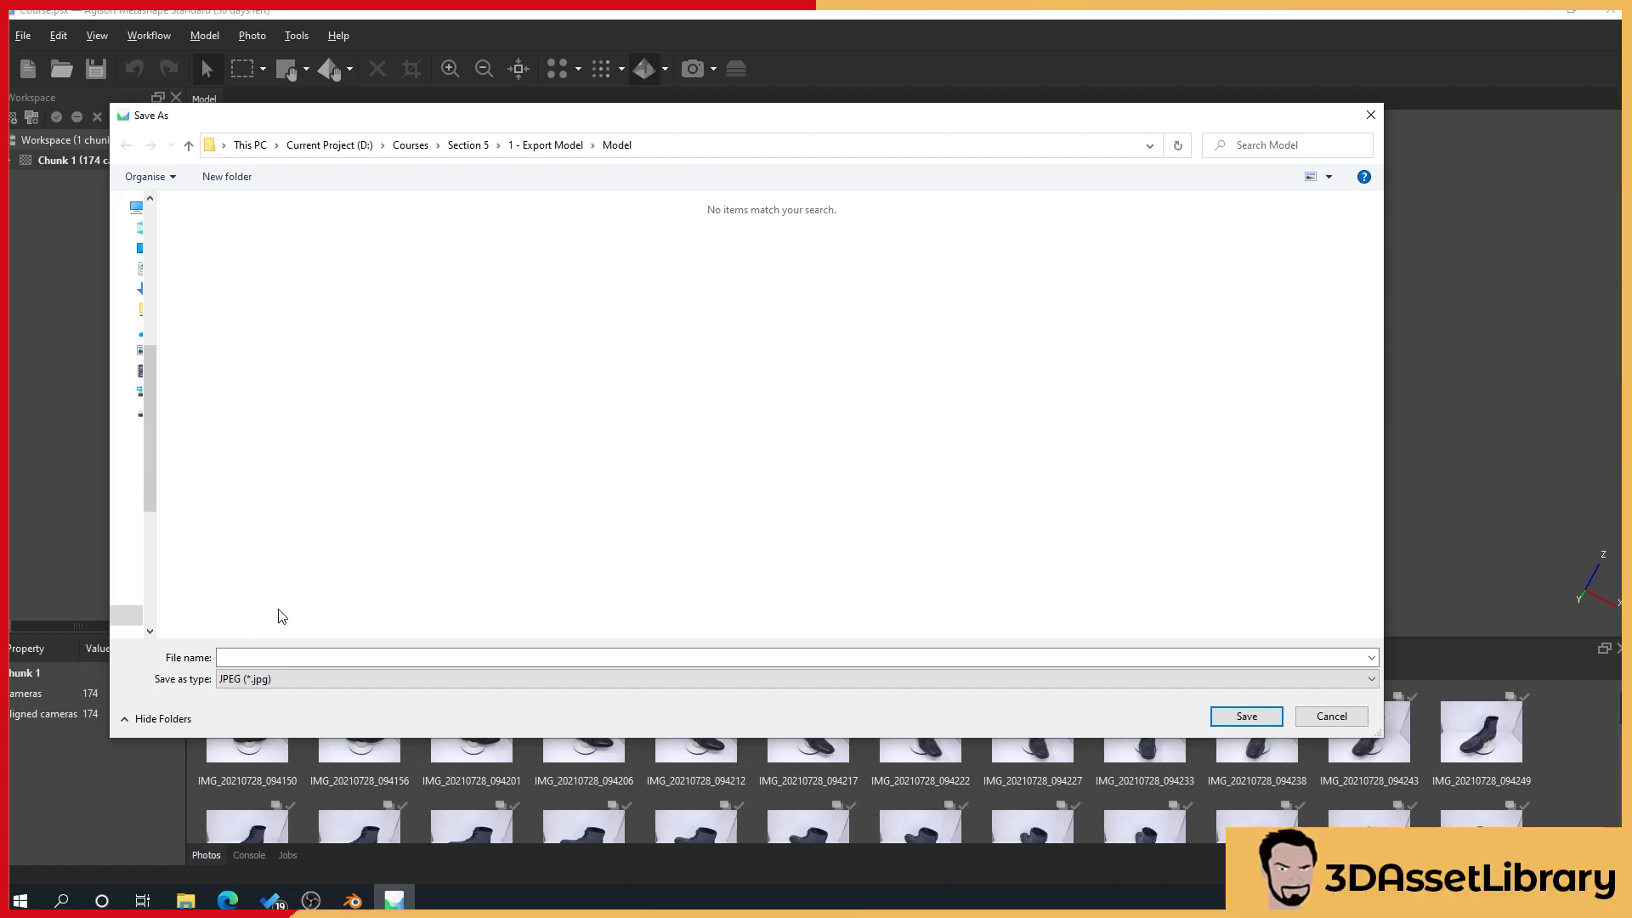
{"action": "left_click", "coordinate": [283, 655]}
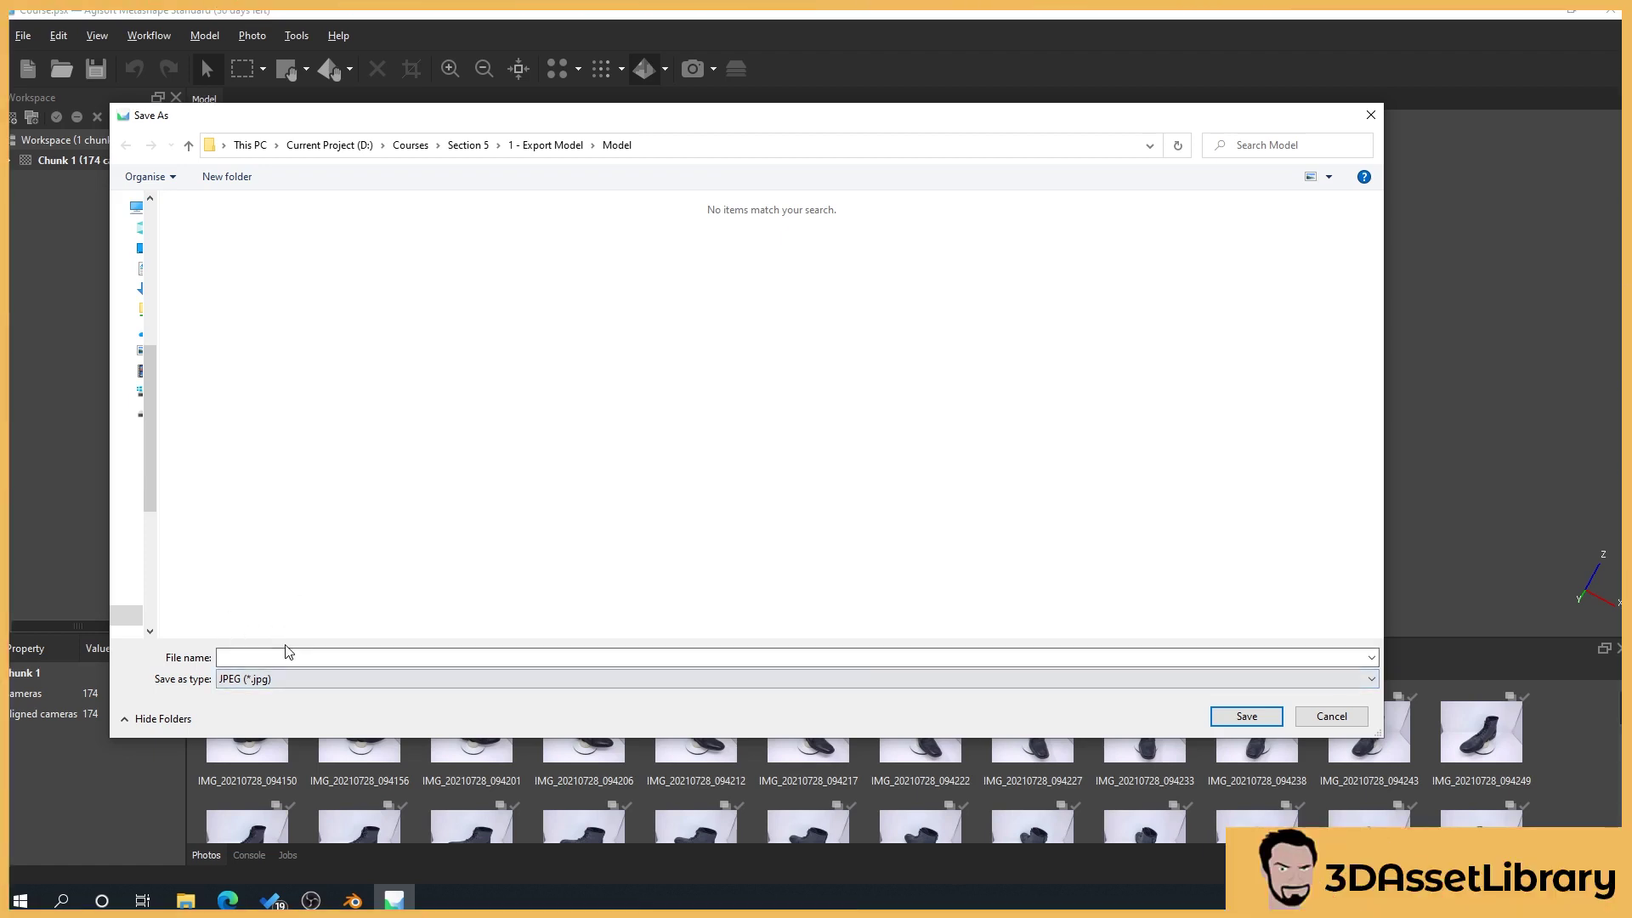
{"action": "type", "text": "Boot"}
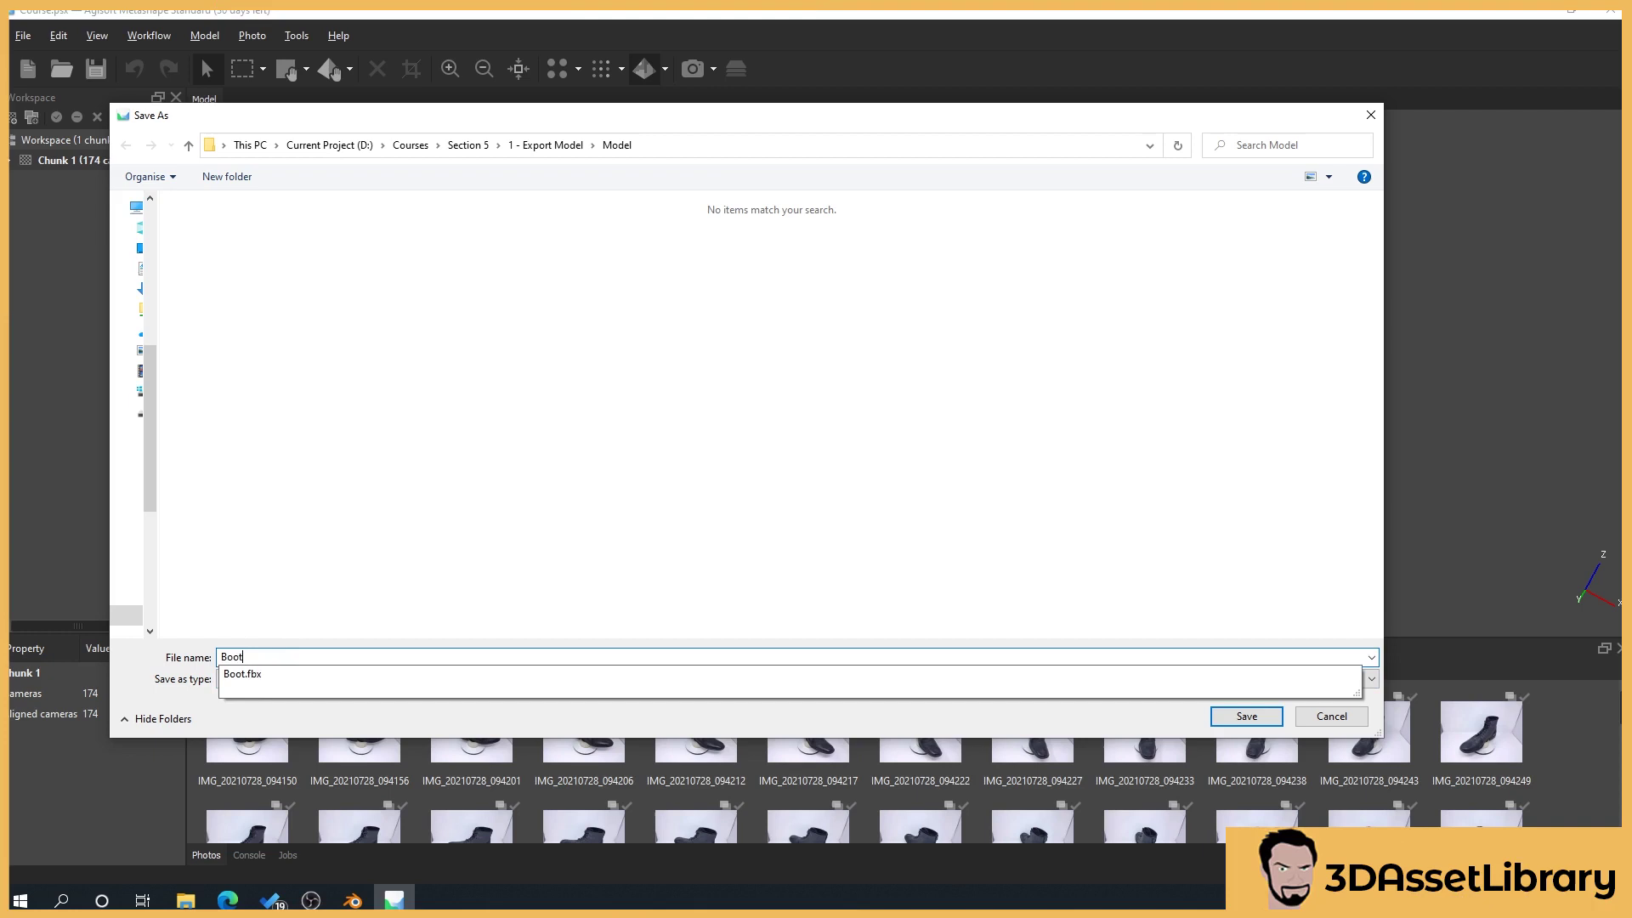
{"action": "type", "text": "_Dif"}
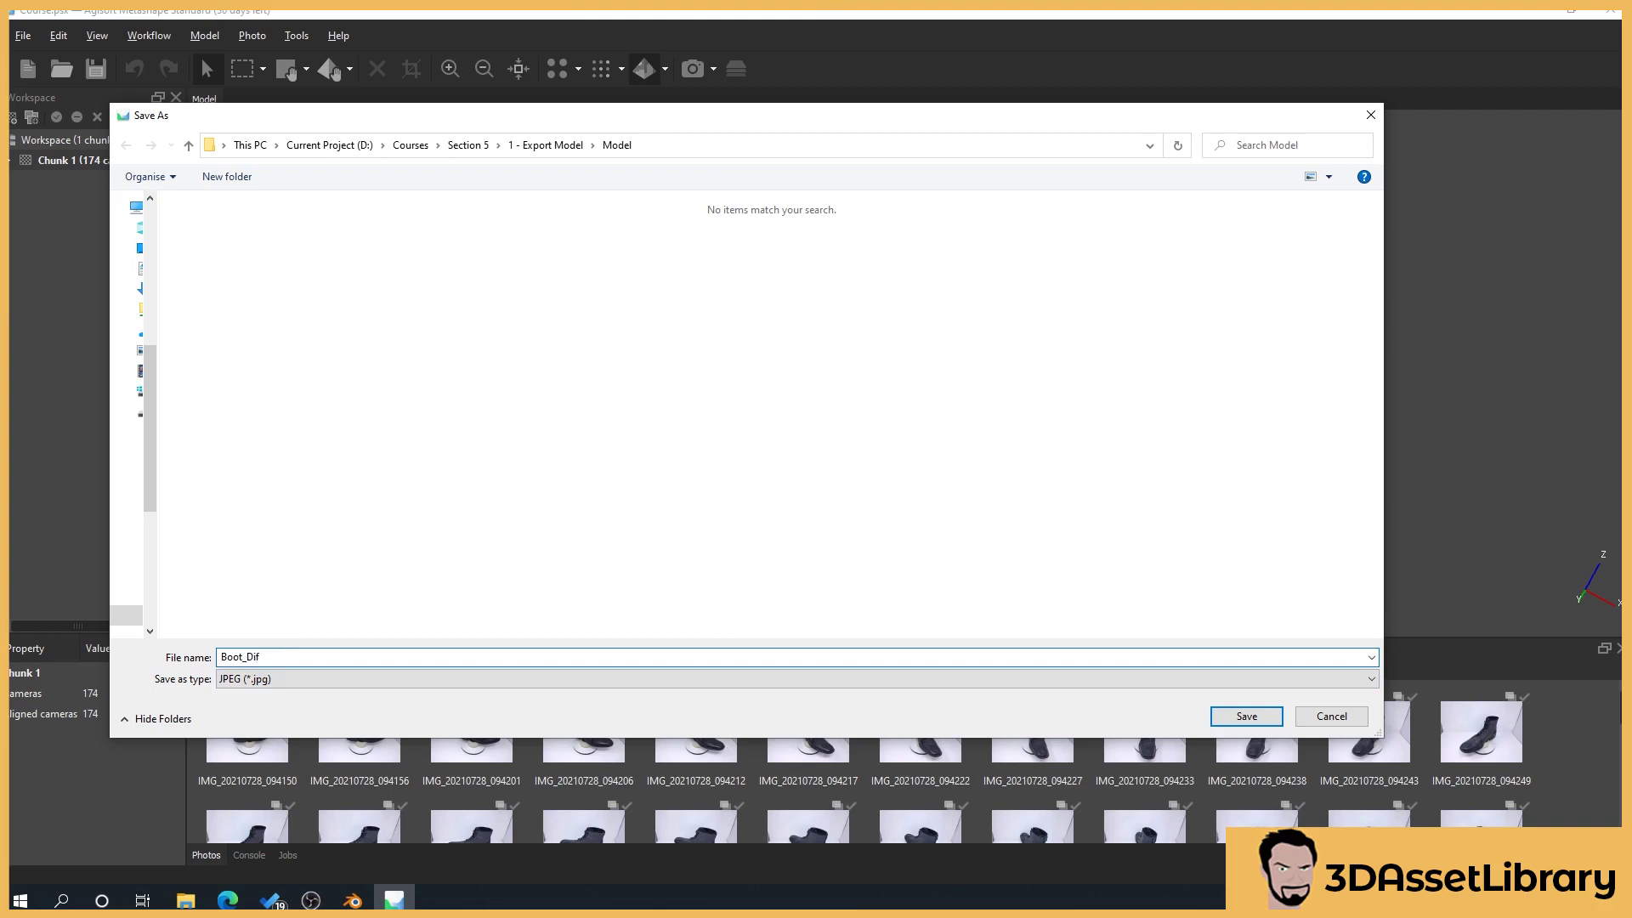
{"action": "type", "text": "fuse"}
- Save the Boot_Diffuse texture in TARGA format and export it as a diffuse map without an alpha channel
{"action": "left_click_drag", "start_coordinate": [448, 124], "coordinate": [499, 597]}
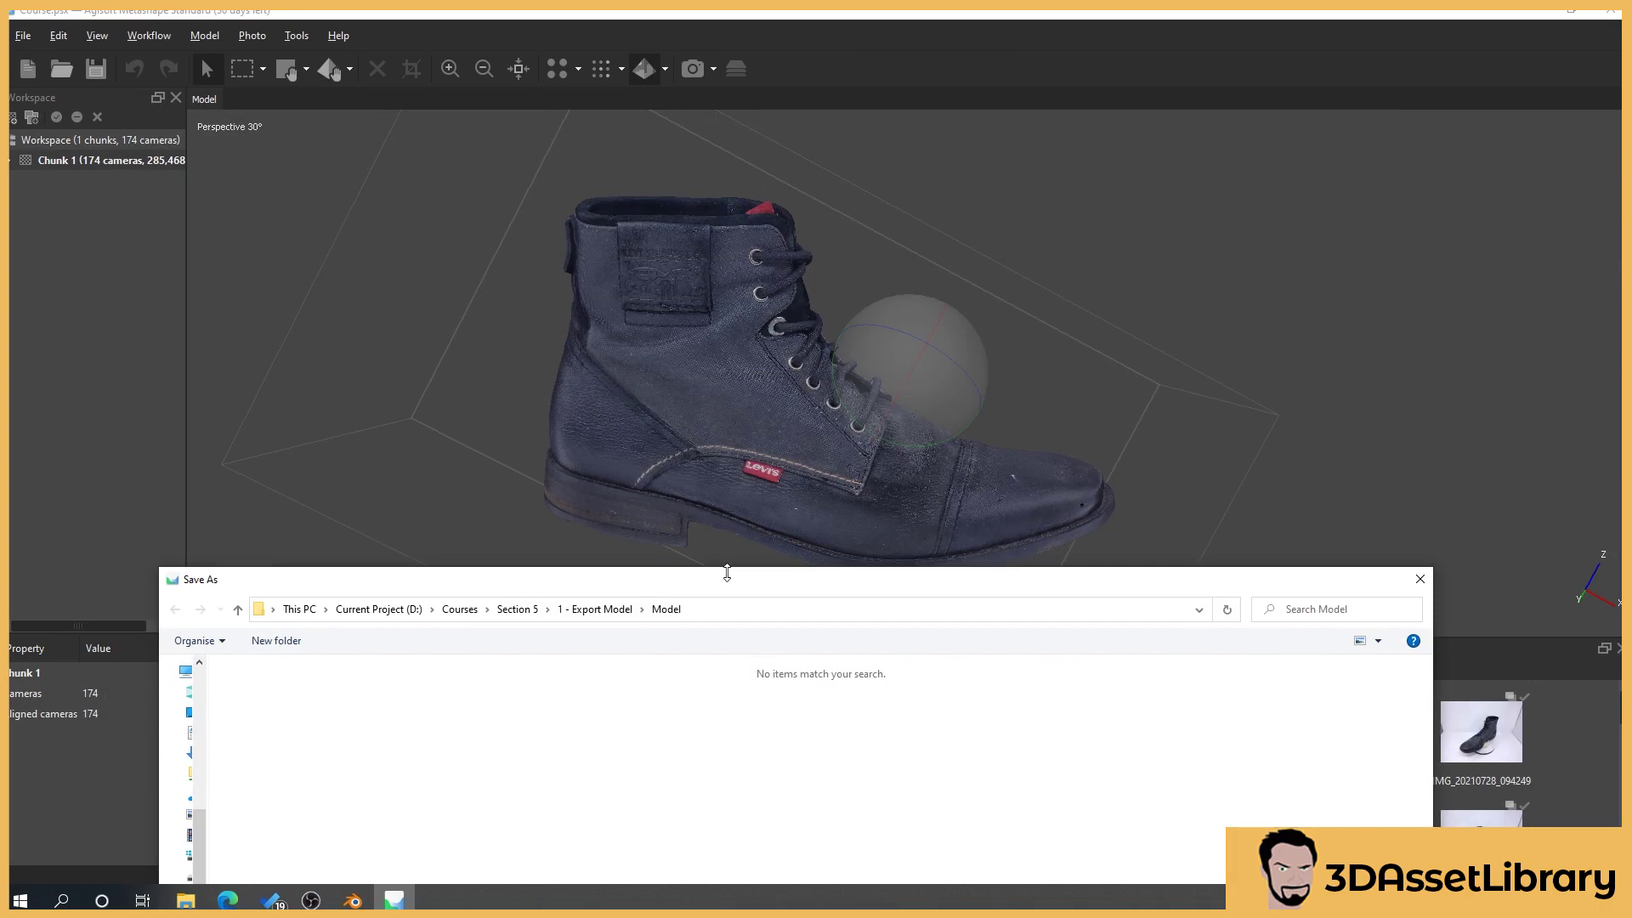
{"action": "left_click_drag", "start_coordinate": [728, 580], "coordinate": [789, 143]}
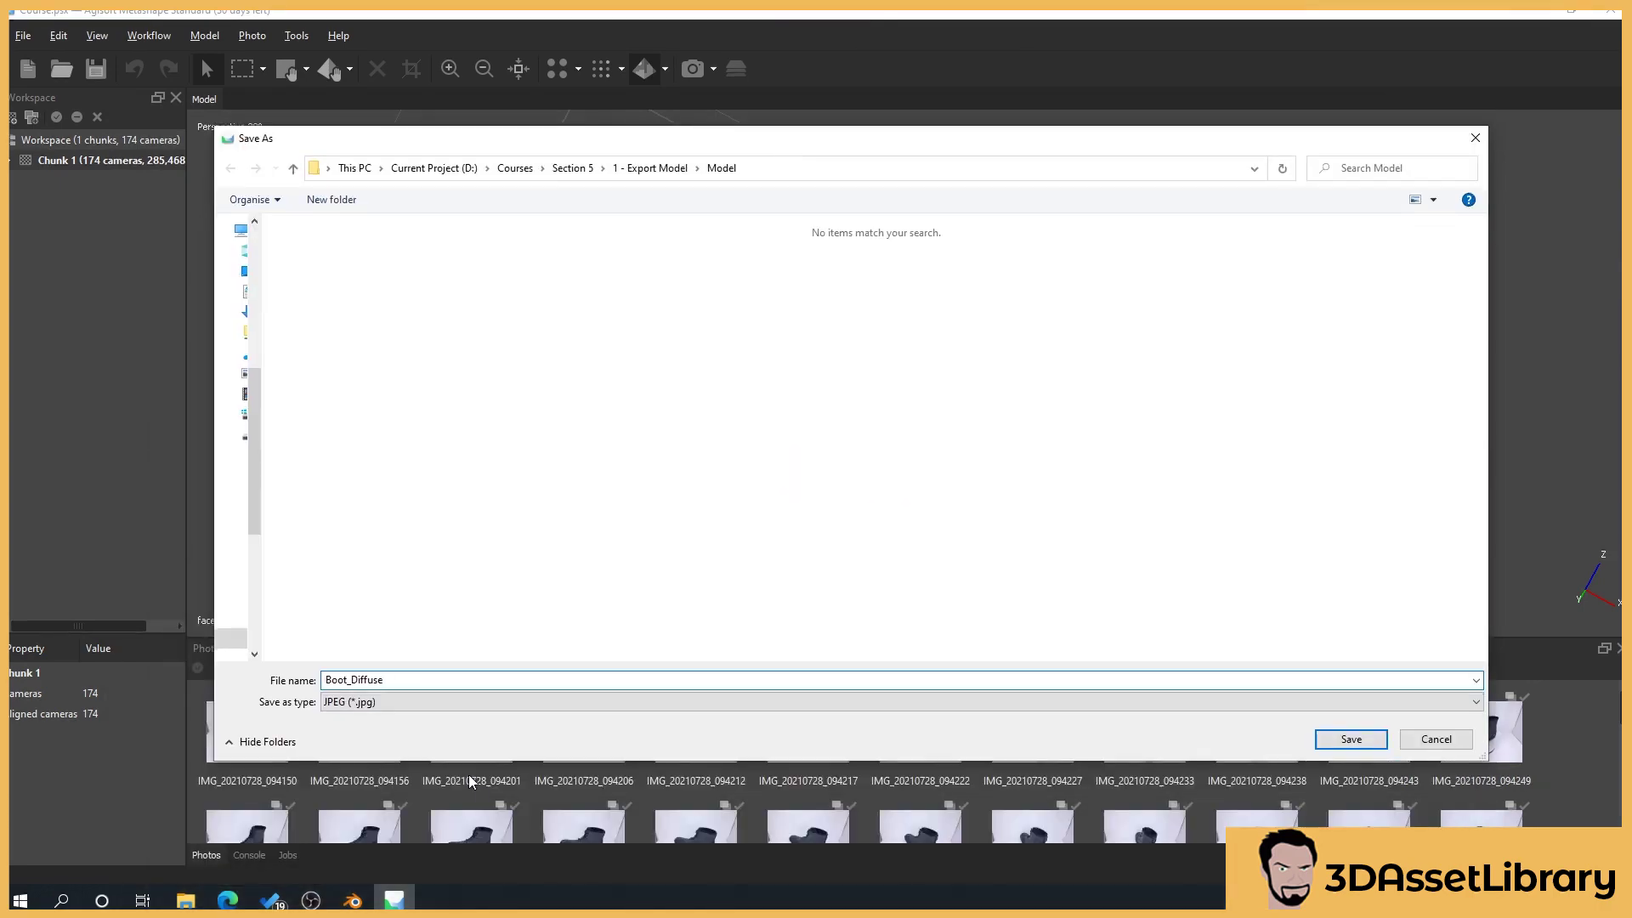
{"action": "left_click", "coordinate": [390, 705]}
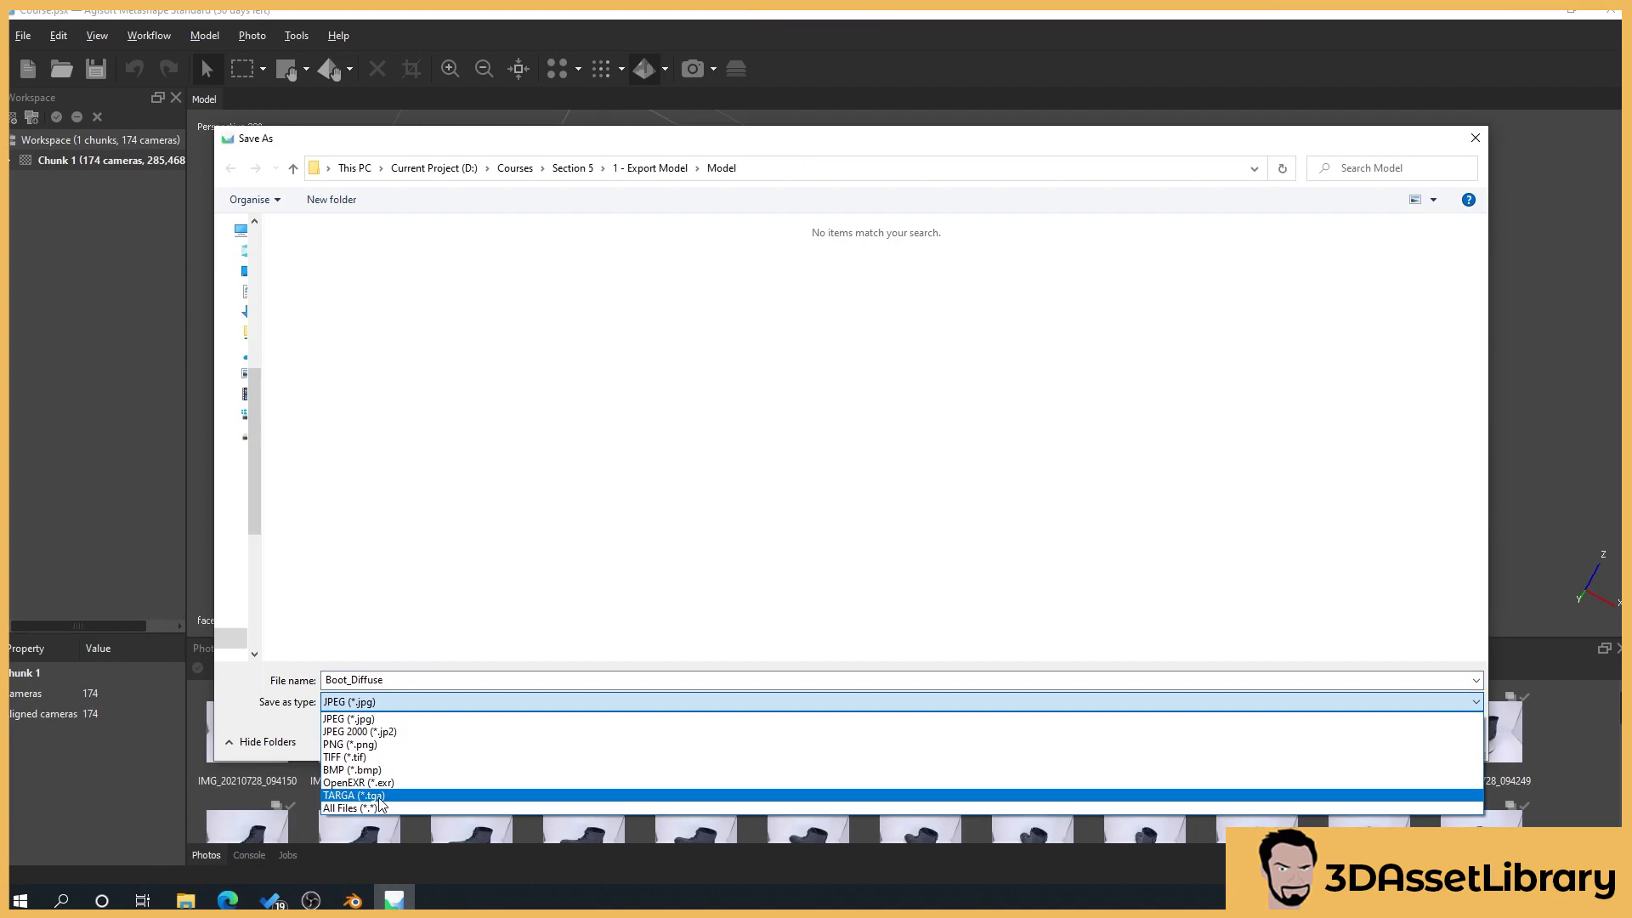
{"action": "left_click", "coordinate": [372, 787]}
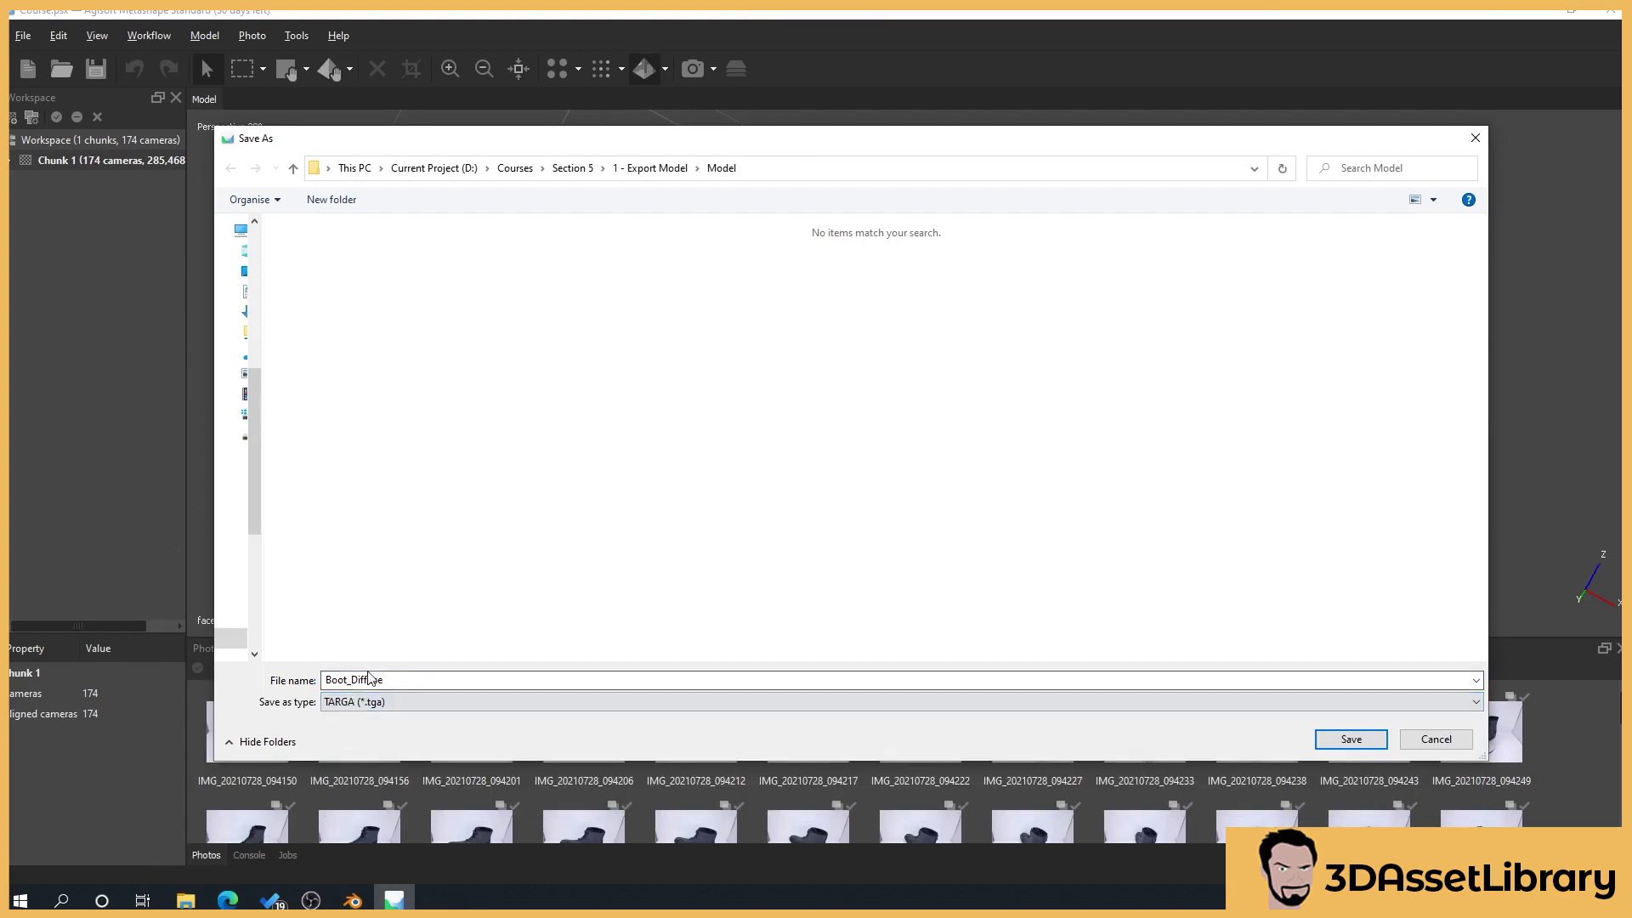
{"action": "left_click", "coordinate": [1349, 739]}
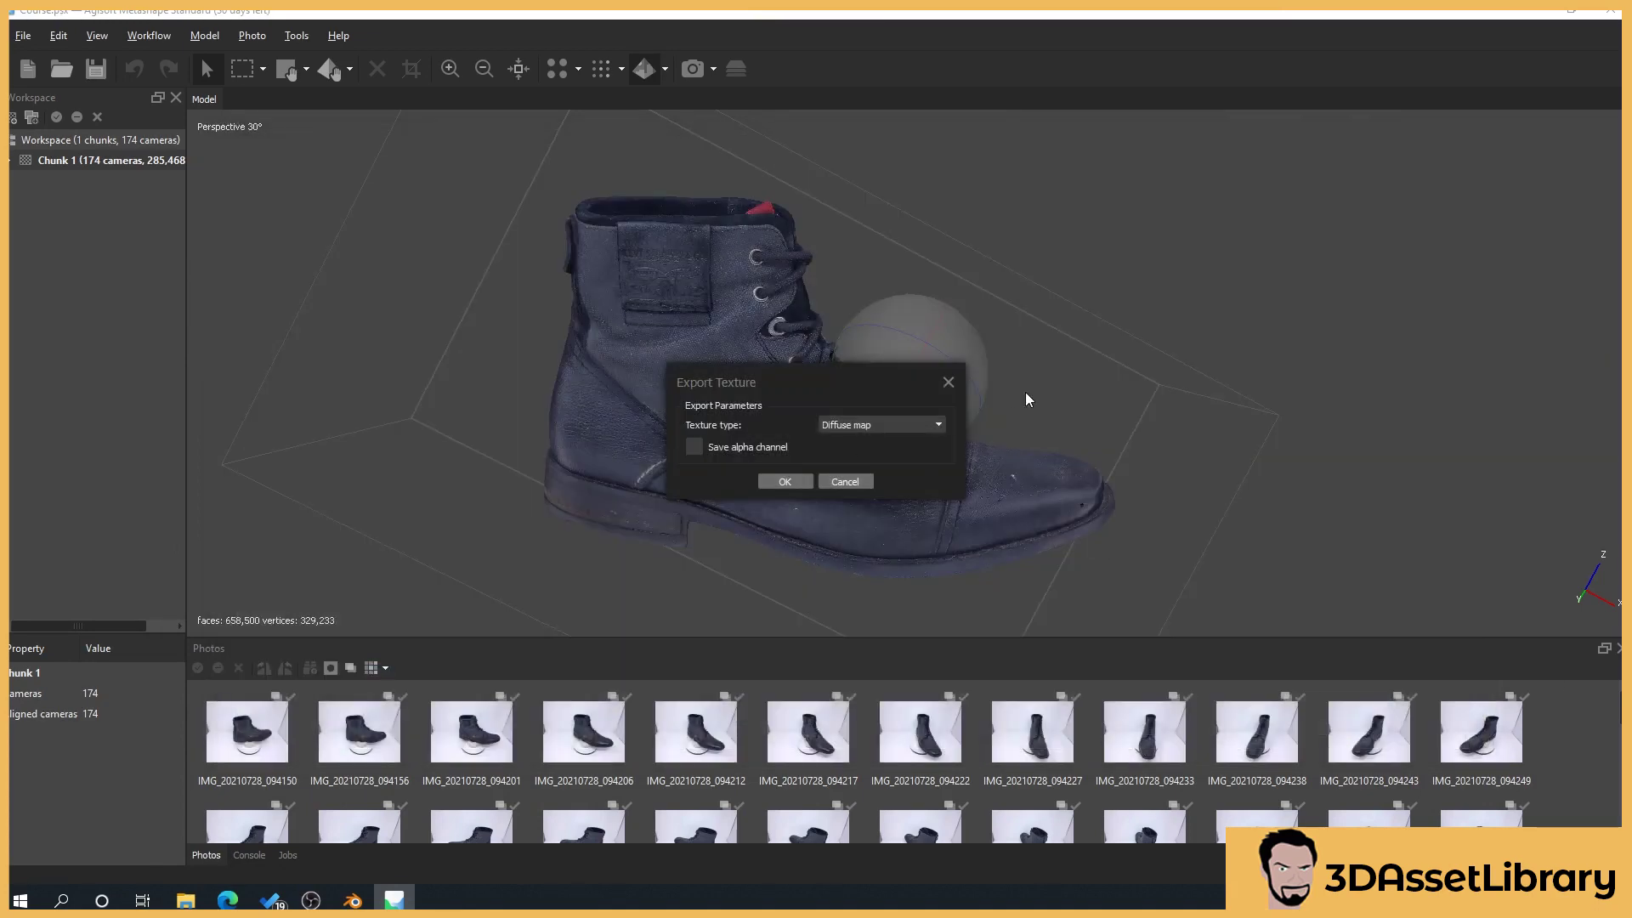
{"action": "left_click", "coordinate": [875, 425]}
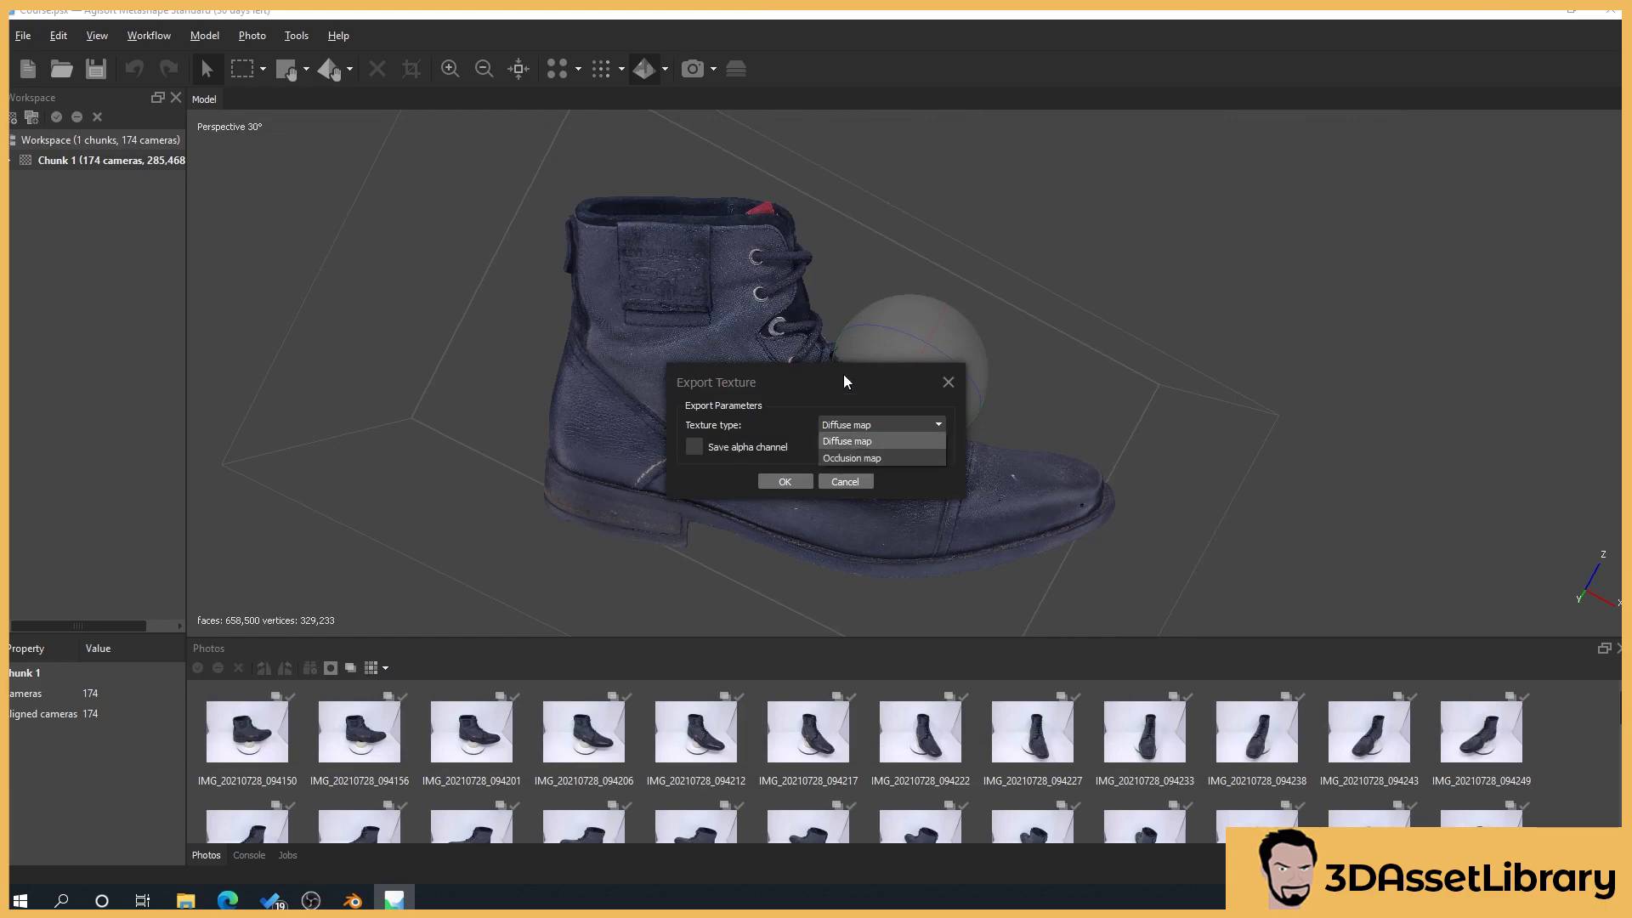
{"action": "left_click", "coordinate": [860, 428]}
{"action": "left_click", "coordinate": [801, 482]}
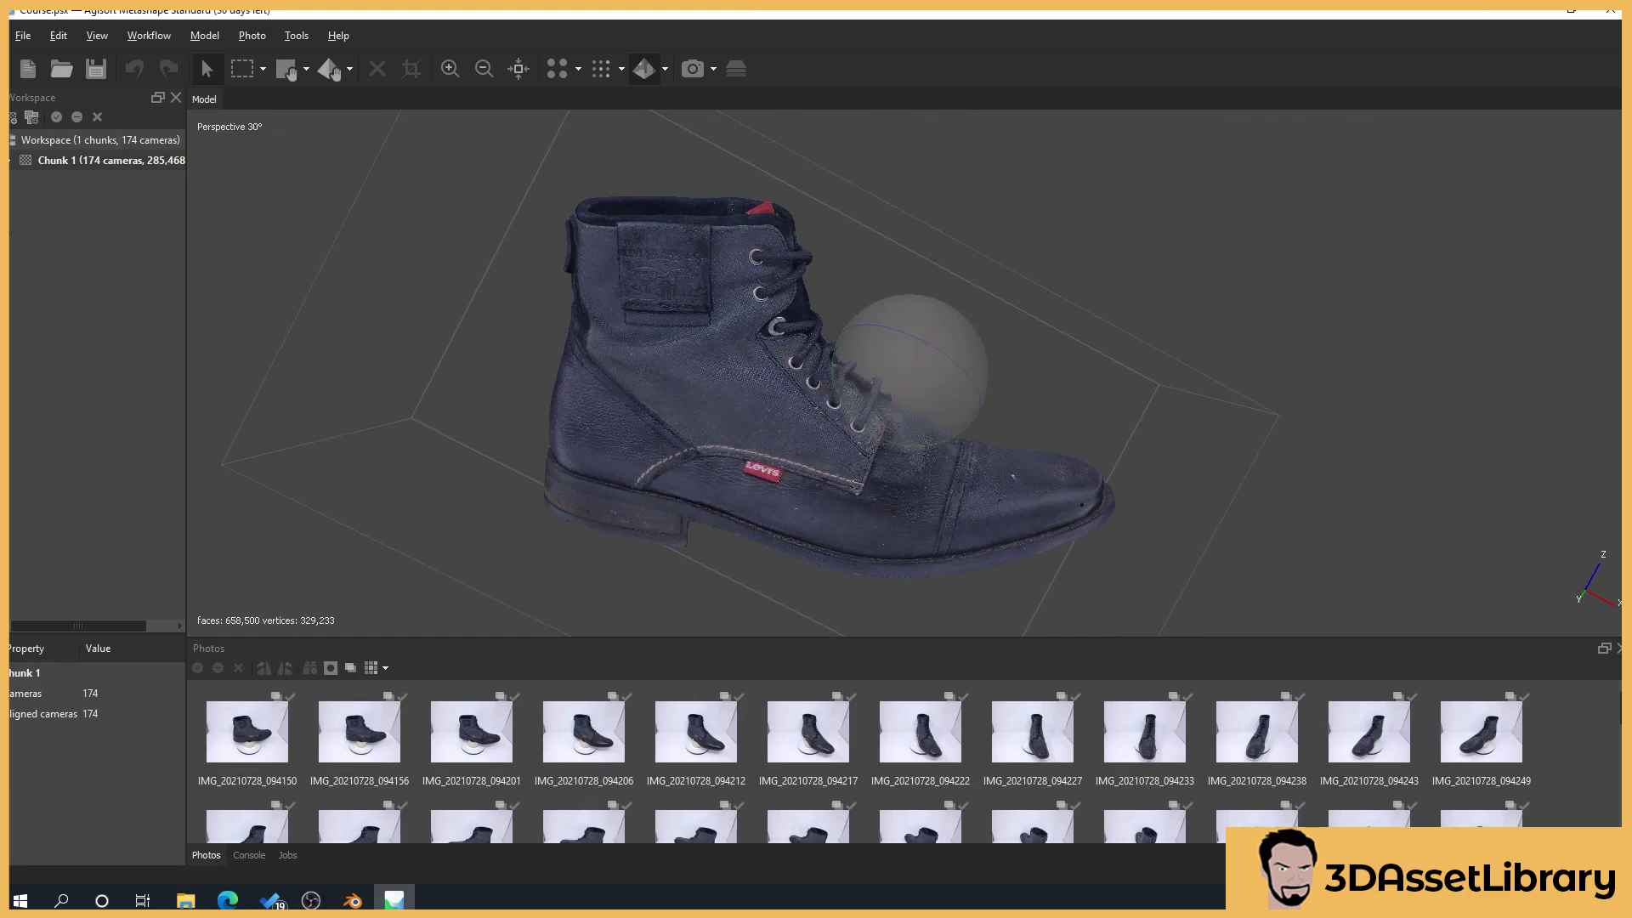
- Export Chunk 1's texture as an occlusion map named Boot_AO in TARGA format, without an alpha channel
{"action": "right_click", "coordinate": [54, 167]}
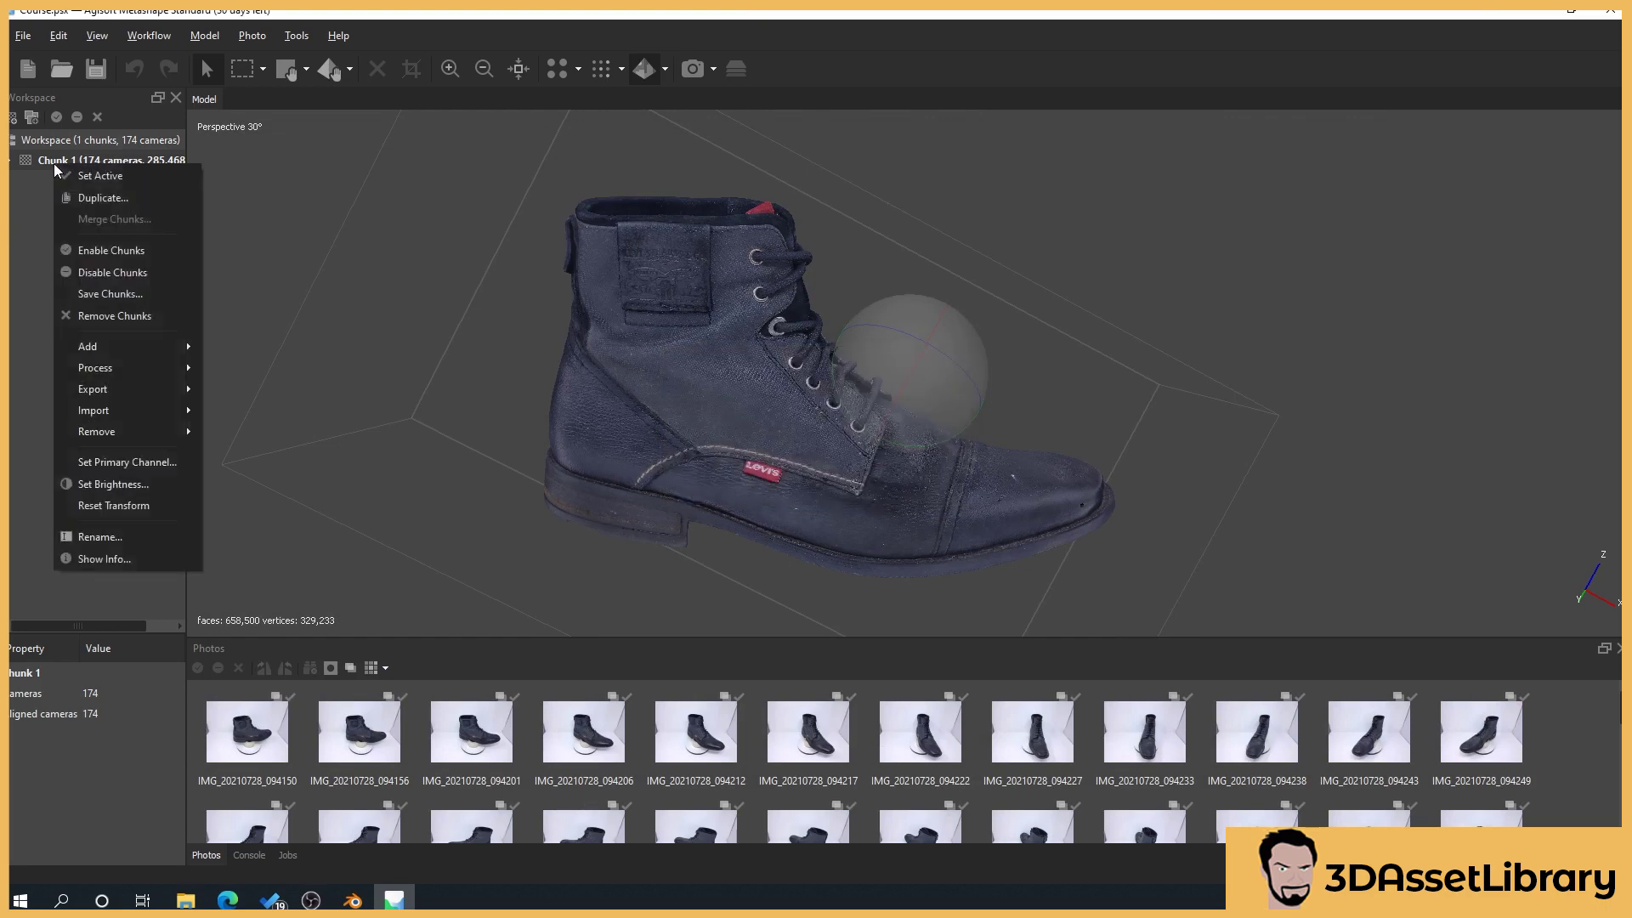
{"action": "mouse_move", "coordinate": [134, 388]}
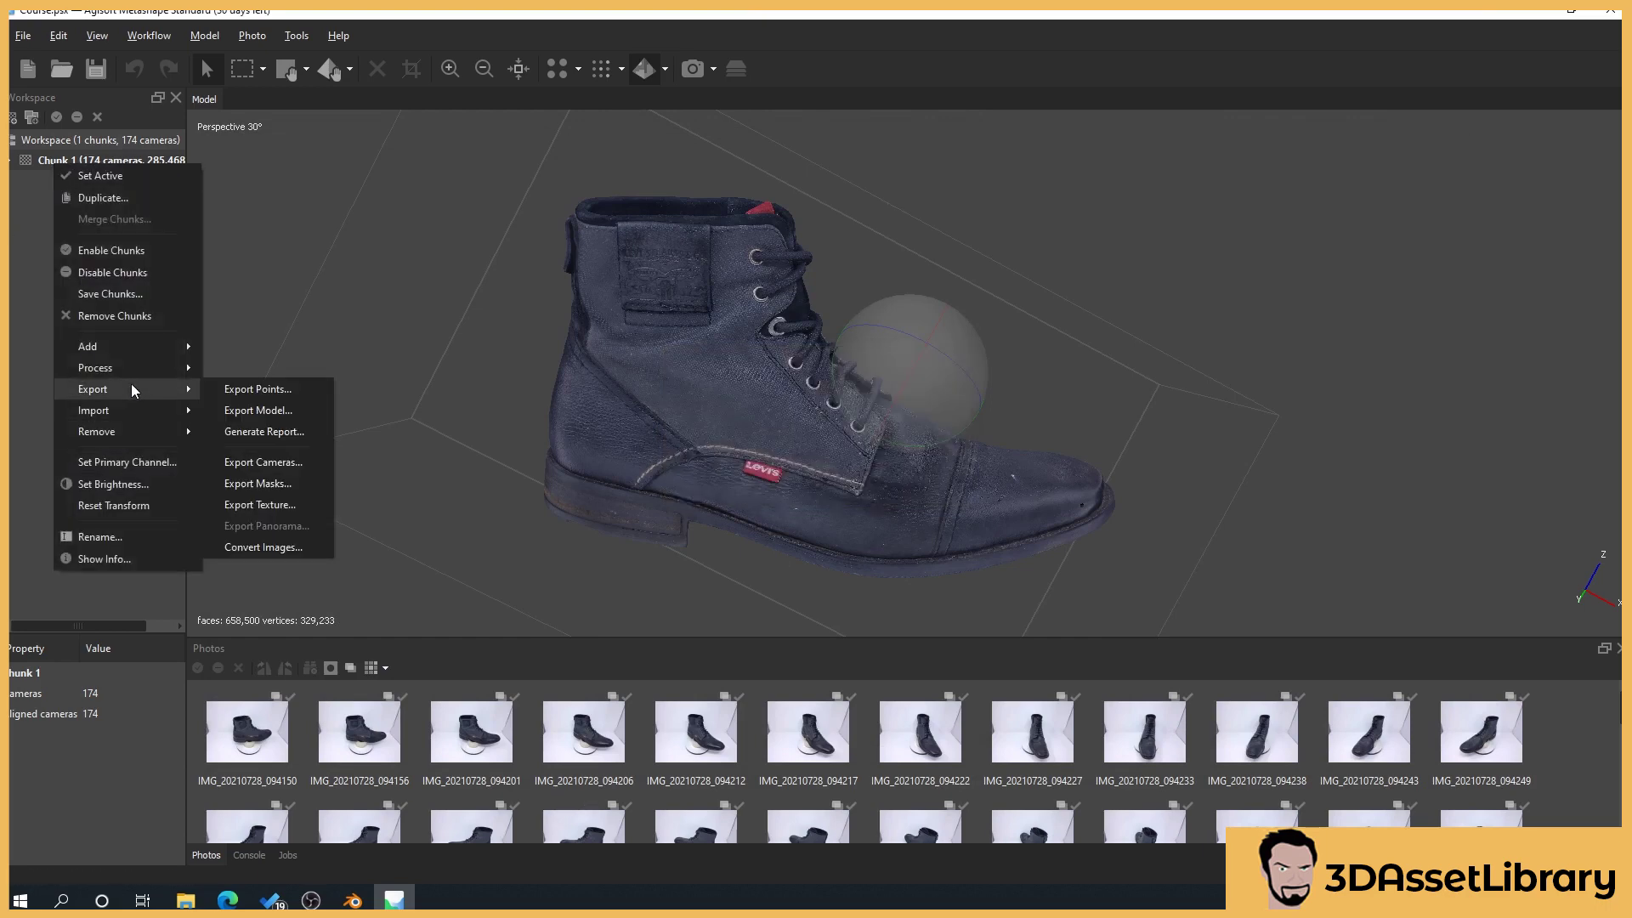
{"action": "left_click", "coordinate": [281, 510]}
{"action": "left_click", "coordinate": [406, 703]}
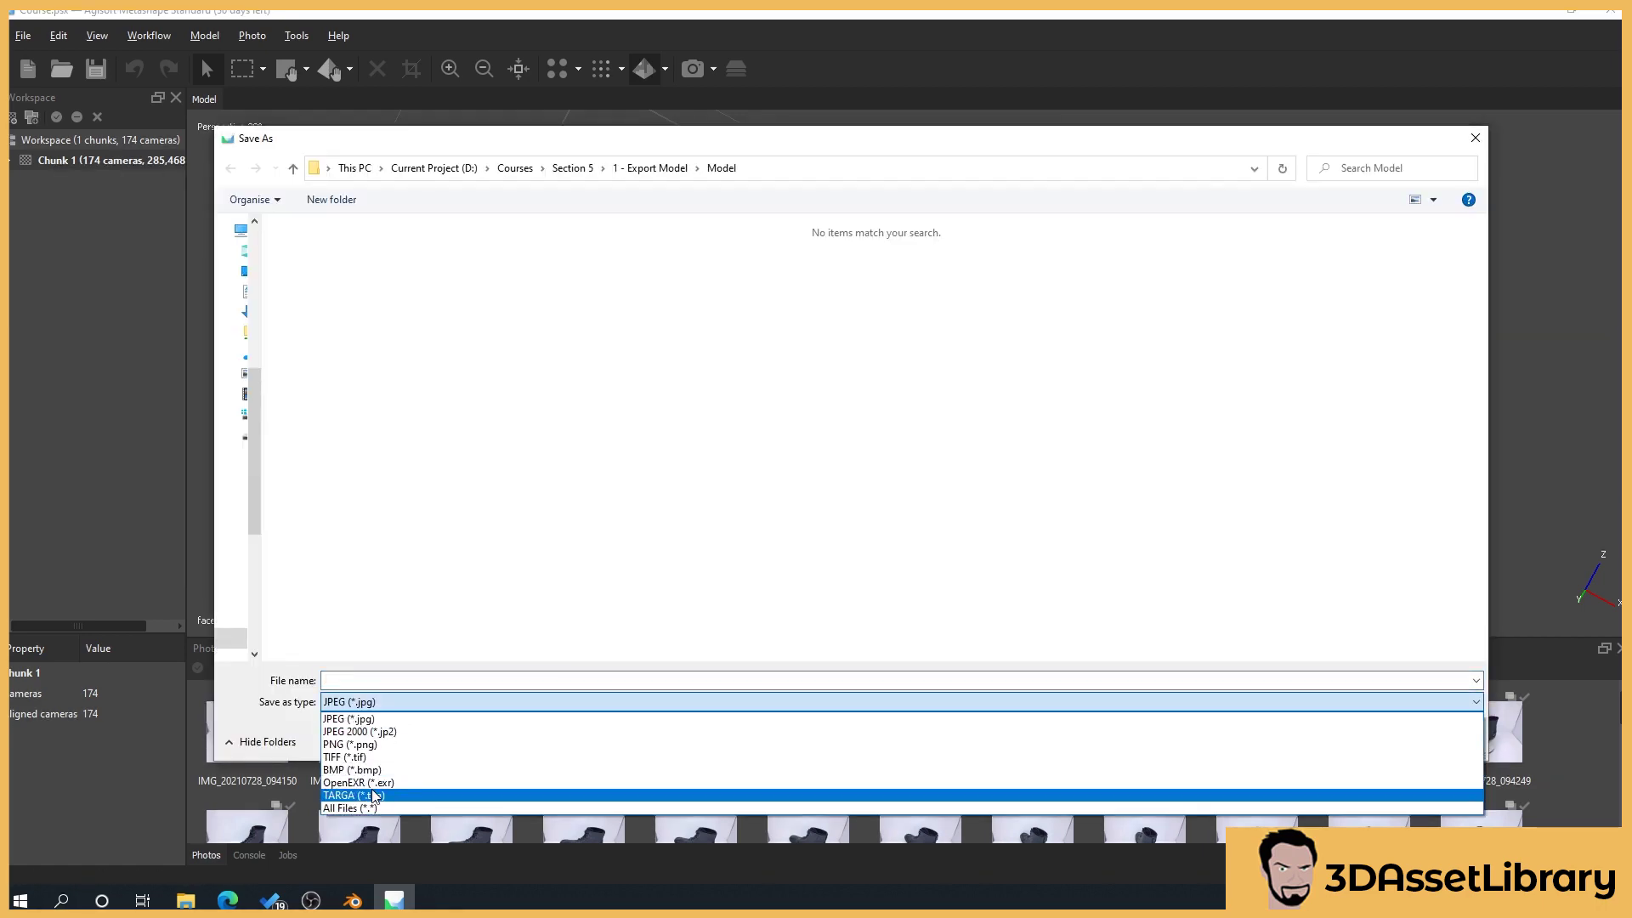
{"action": "left_click", "coordinate": [365, 778]}
{"action": "type", "text": "Boot_AO"}
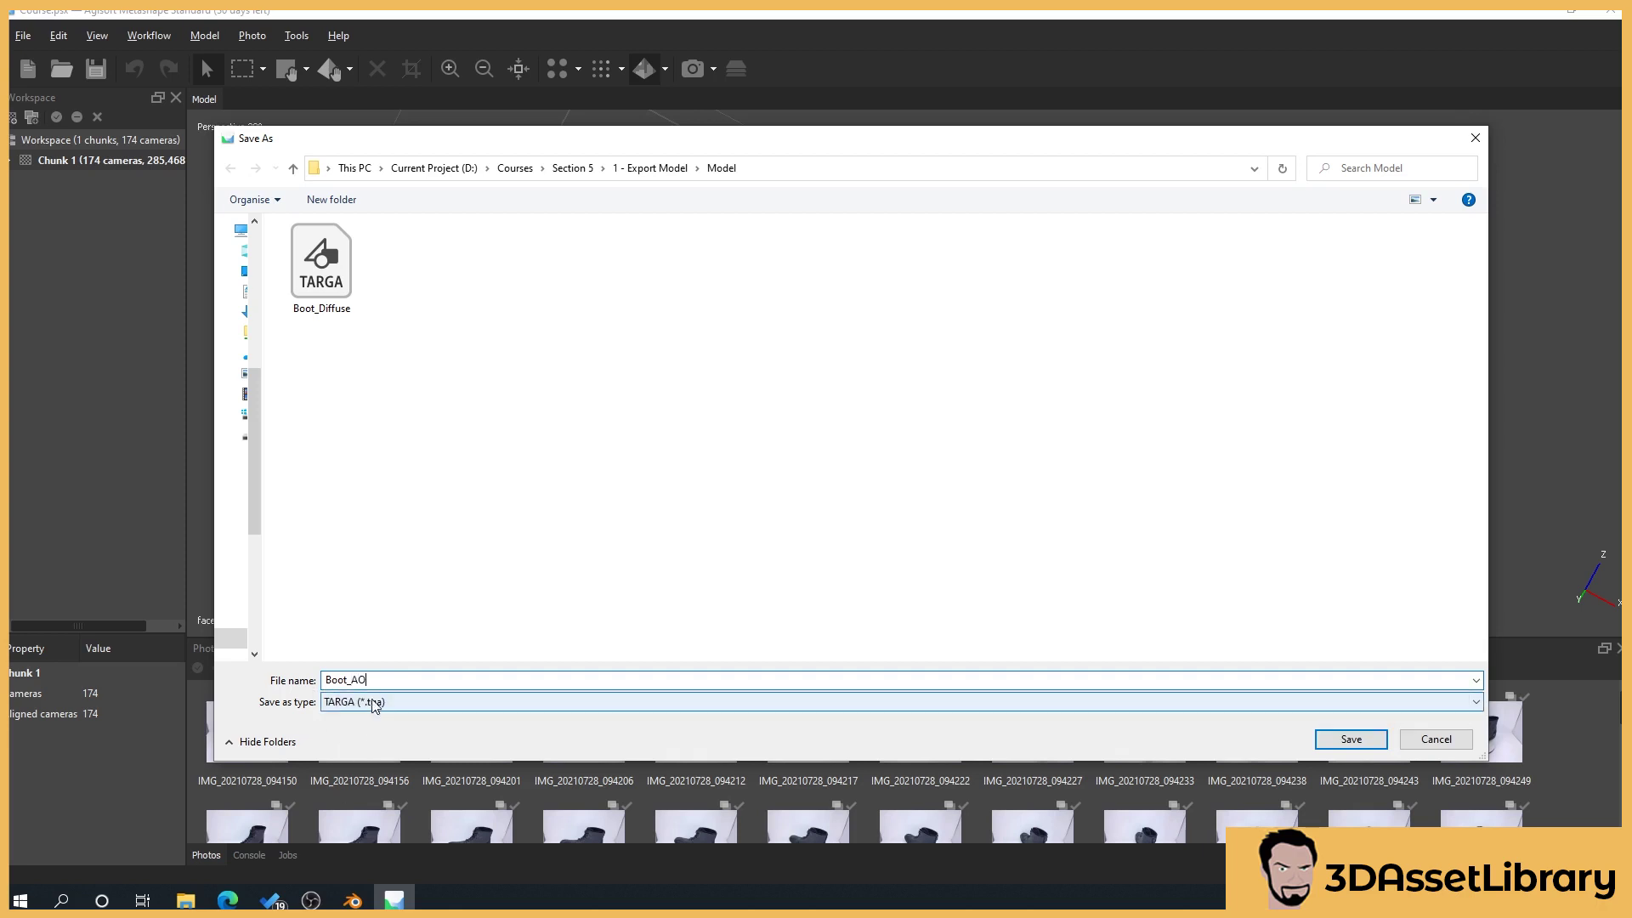
{"action": "left_click", "coordinate": [1350, 738]}
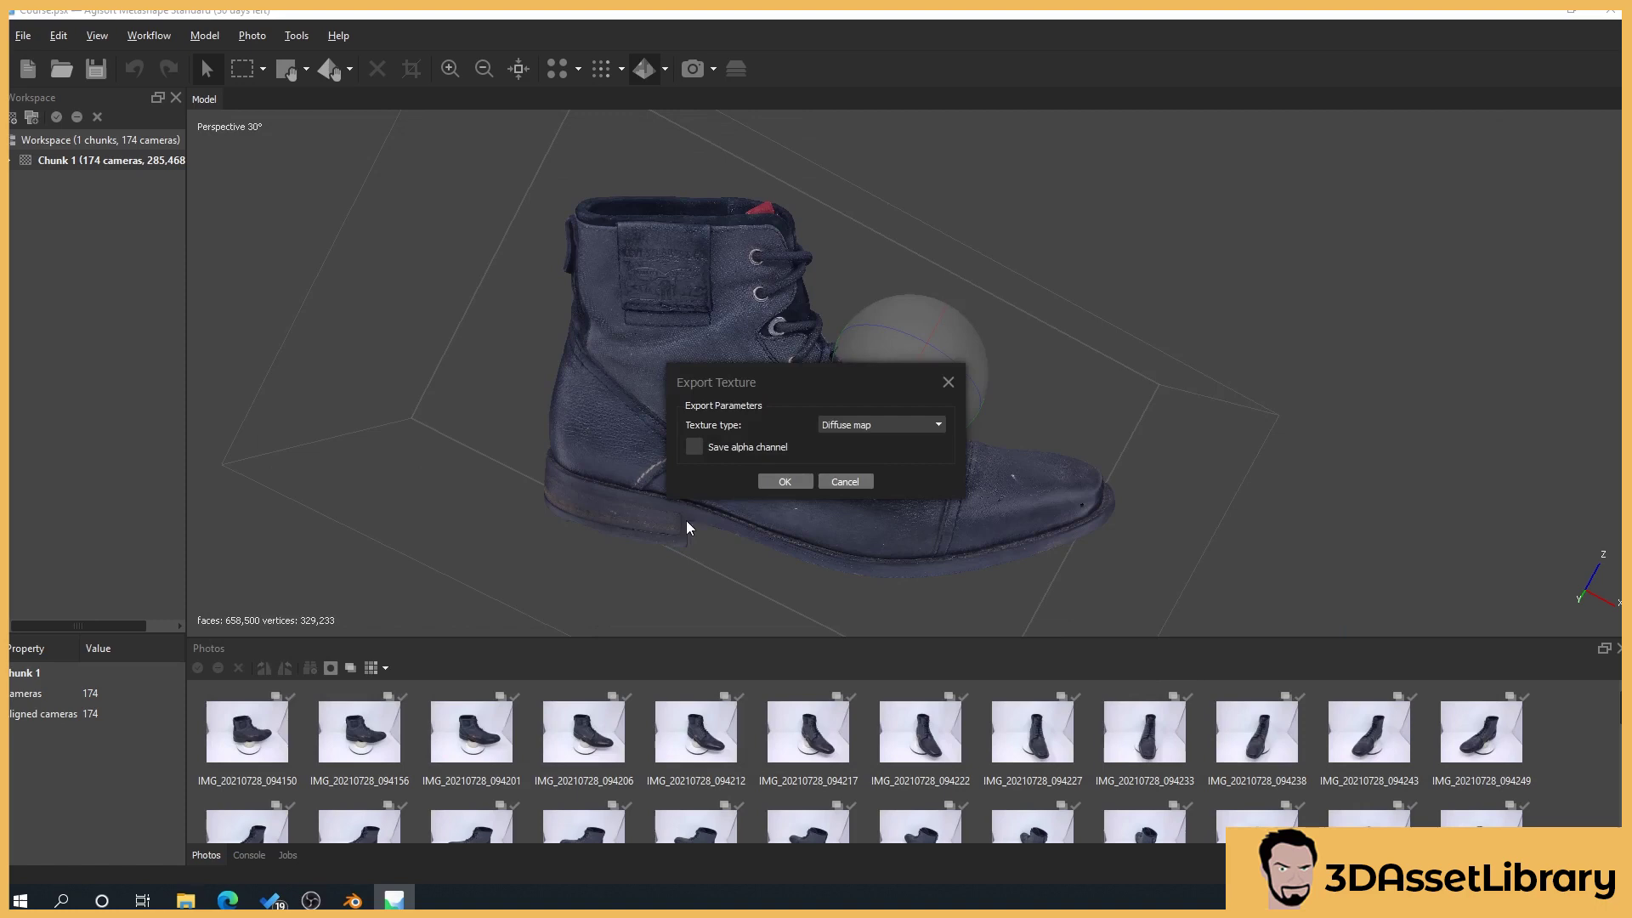
{"action": "left_click", "coordinate": [882, 425]}
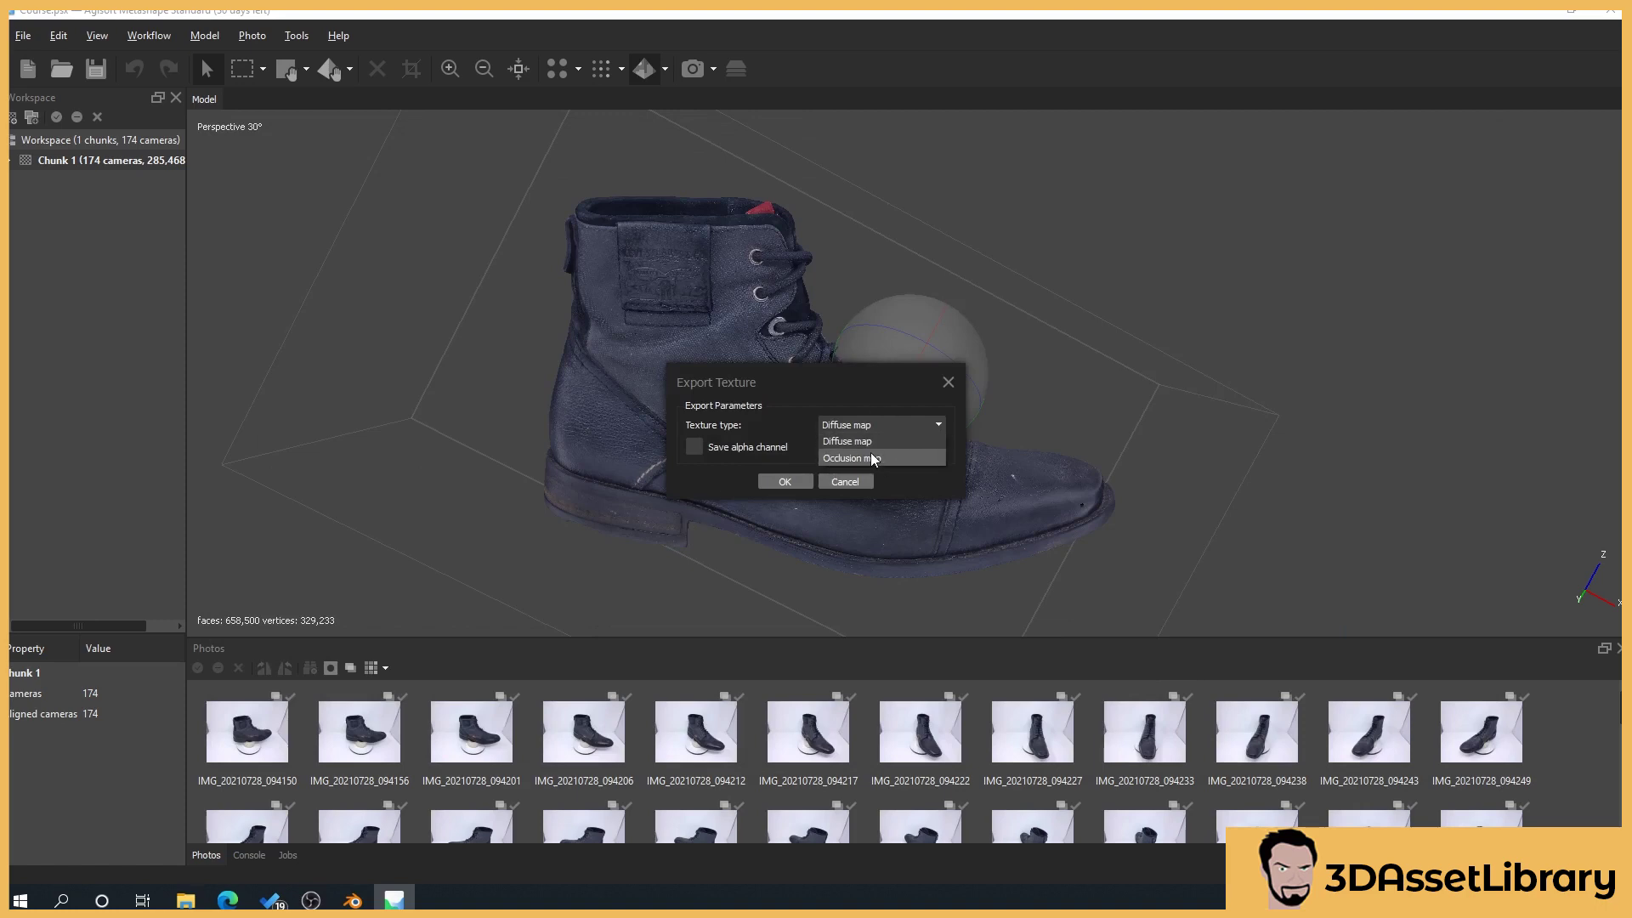
{"action": "left_click", "coordinate": [851, 458]}
{"action": "left_click", "coordinate": [784, 482]}
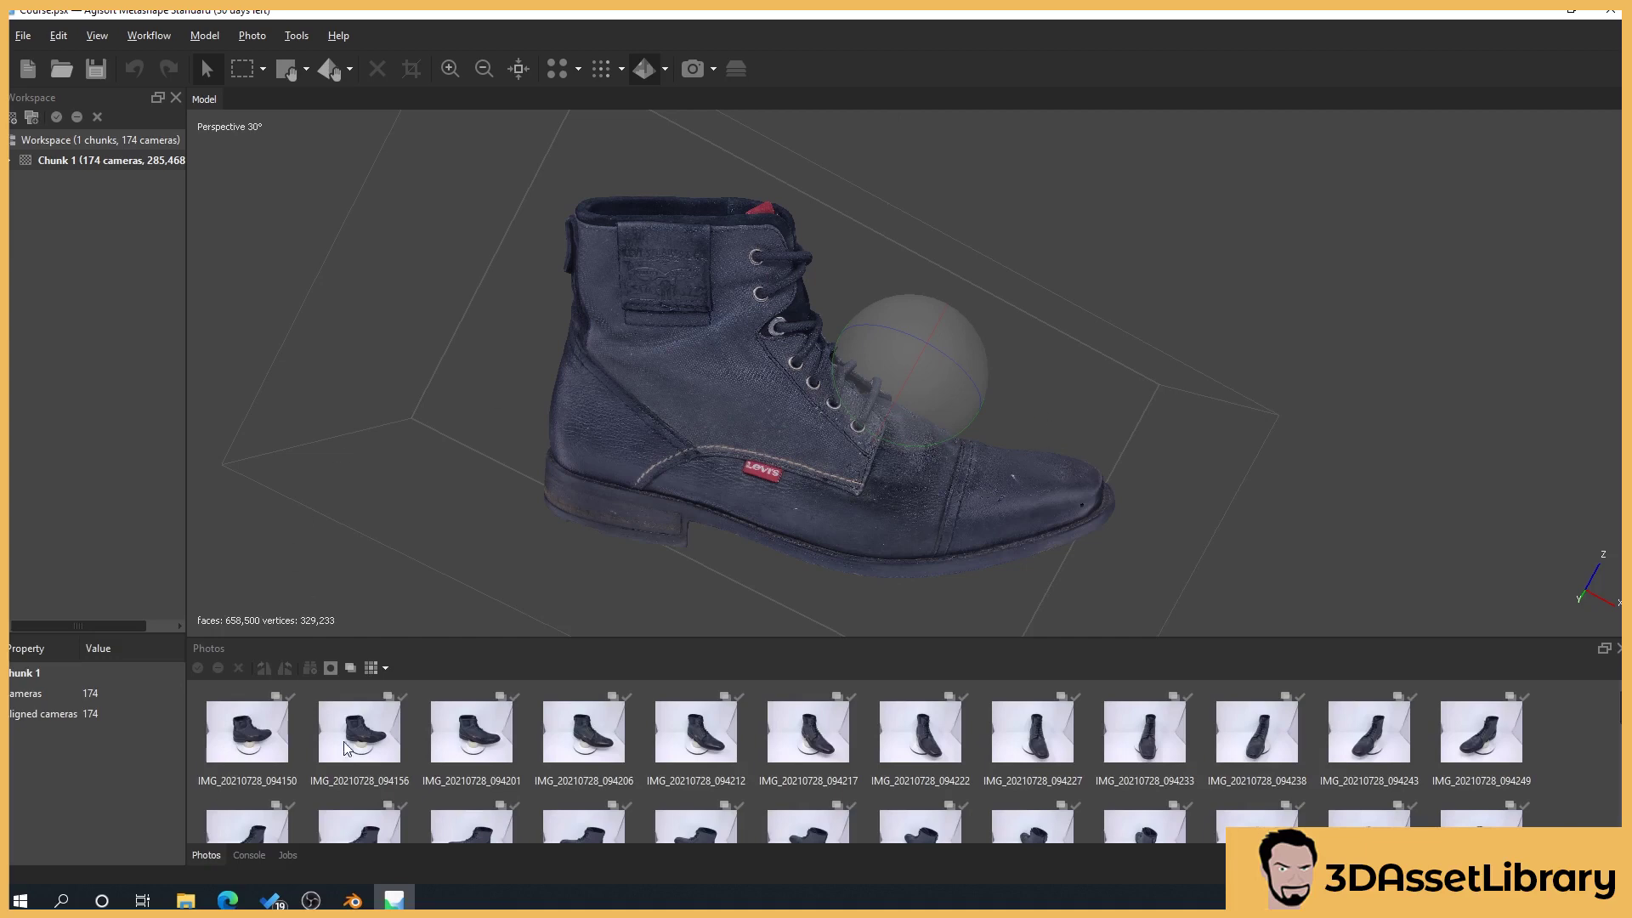
- Switch to File Explorer to check the exported boot files in the Model folder, and return to Metashape to view the boot
{"action": "left_click", "coordinate": [185, 900]}
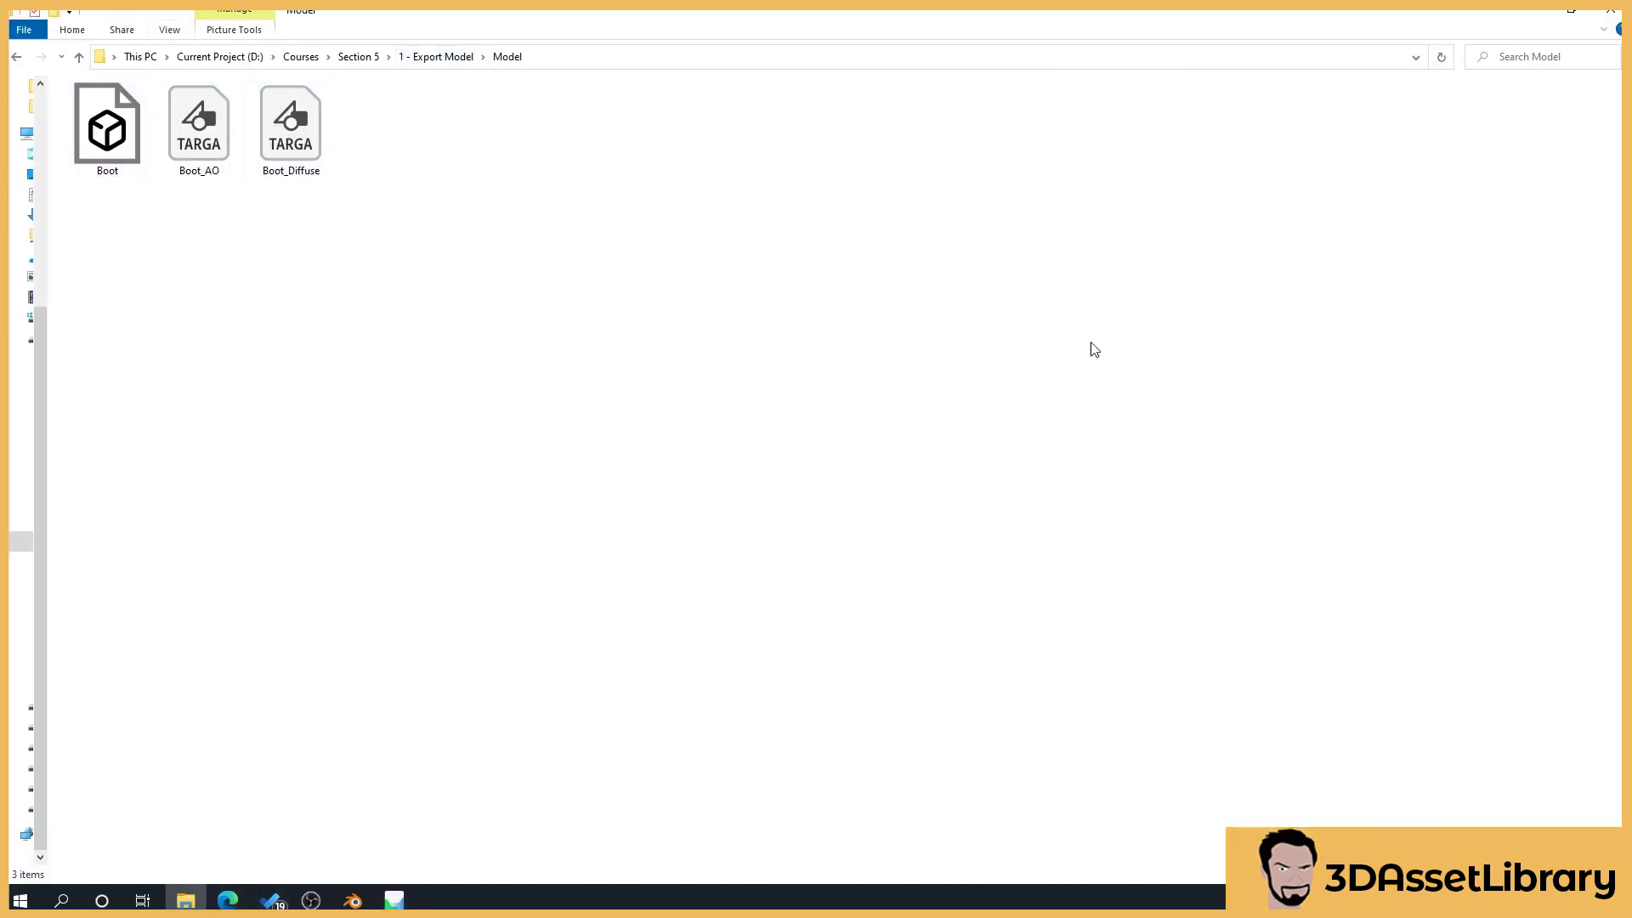
{"action": "left_click", "coordinate": [394, 900]}
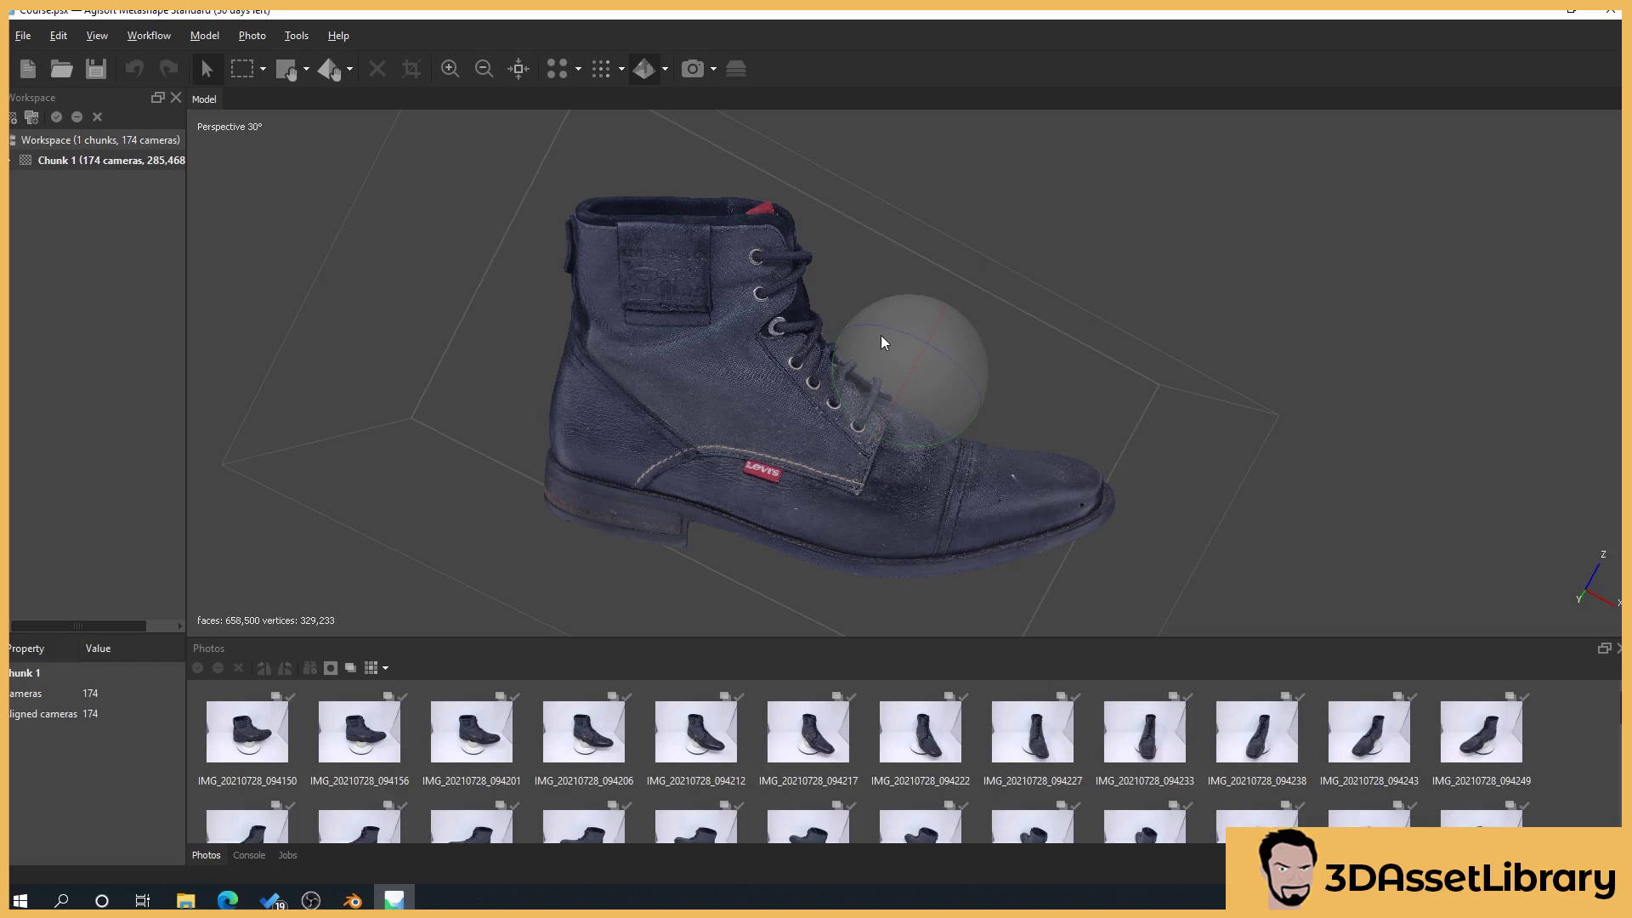
{"action": "left_click_drag", "start_coordinate": [902, 342], "coordinate": [931, 374]}
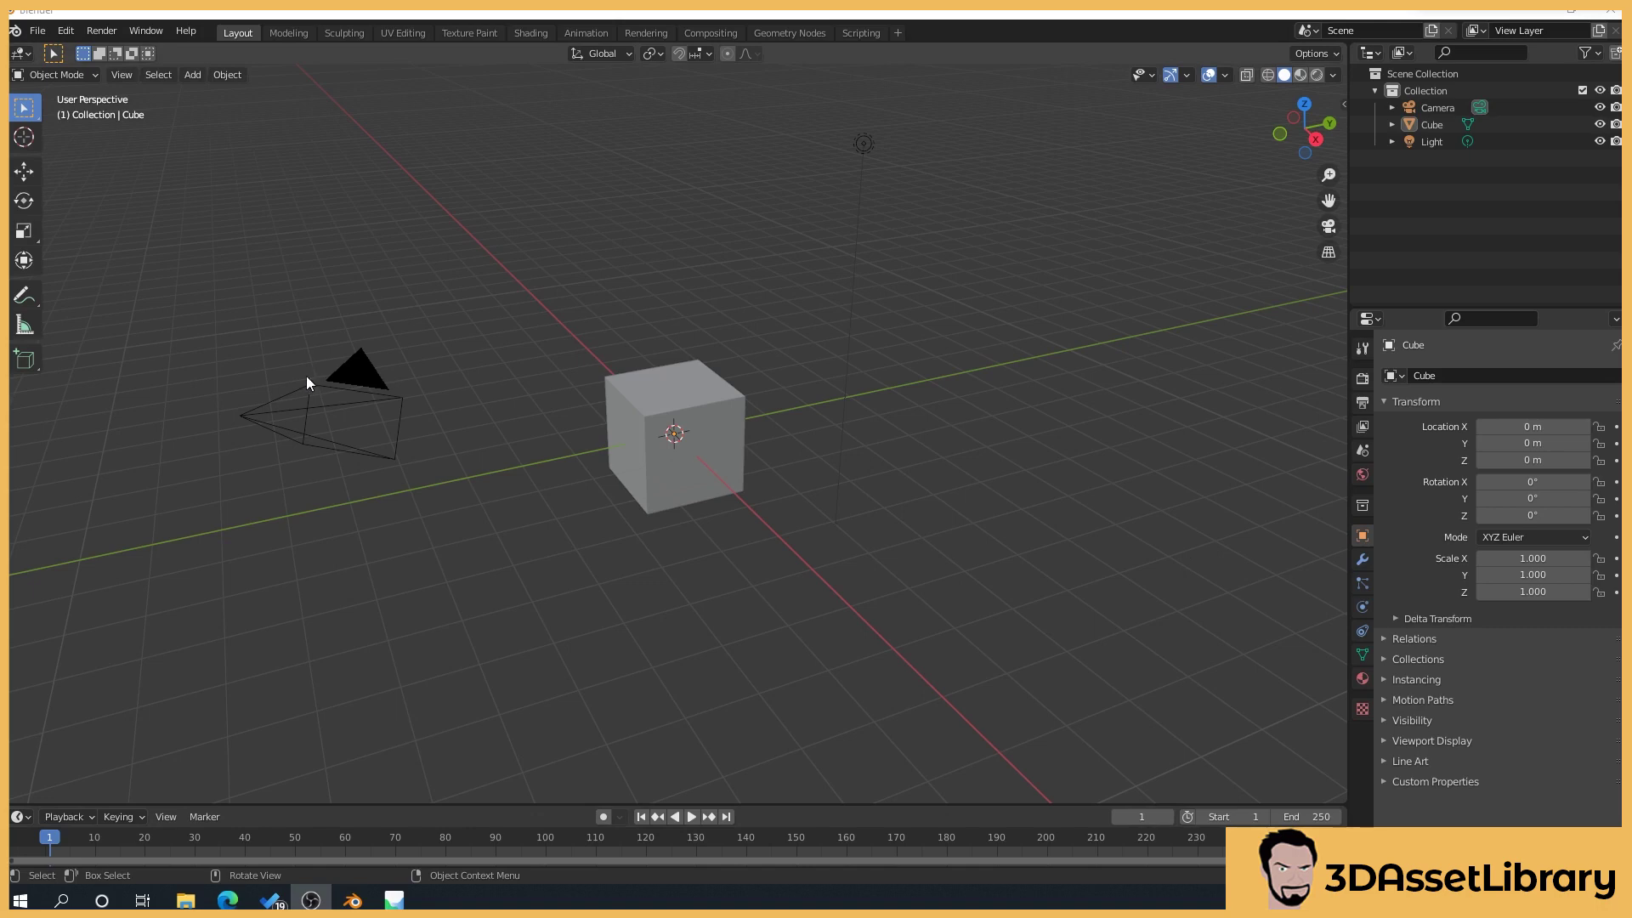
- Switch to Blender and delete the default camera, cube and light from the scene
{"action": "mouse_move", "coordinate": [526, 332]}
{"action": "middle_mouse_down"}
{"action": "mouse_move", "coordinate": [575, 306]}
{"action": "mouse_move", "coordinate": [543, 302]}
{"action": "mouse_move", "coordinate": [535, 314]}
{"action": "mouse_move", "coordinate": [600, 290]}
{"action": "mouse_move", "coordinate": [557, 321]}
{"action": "middle_mouse_up"}
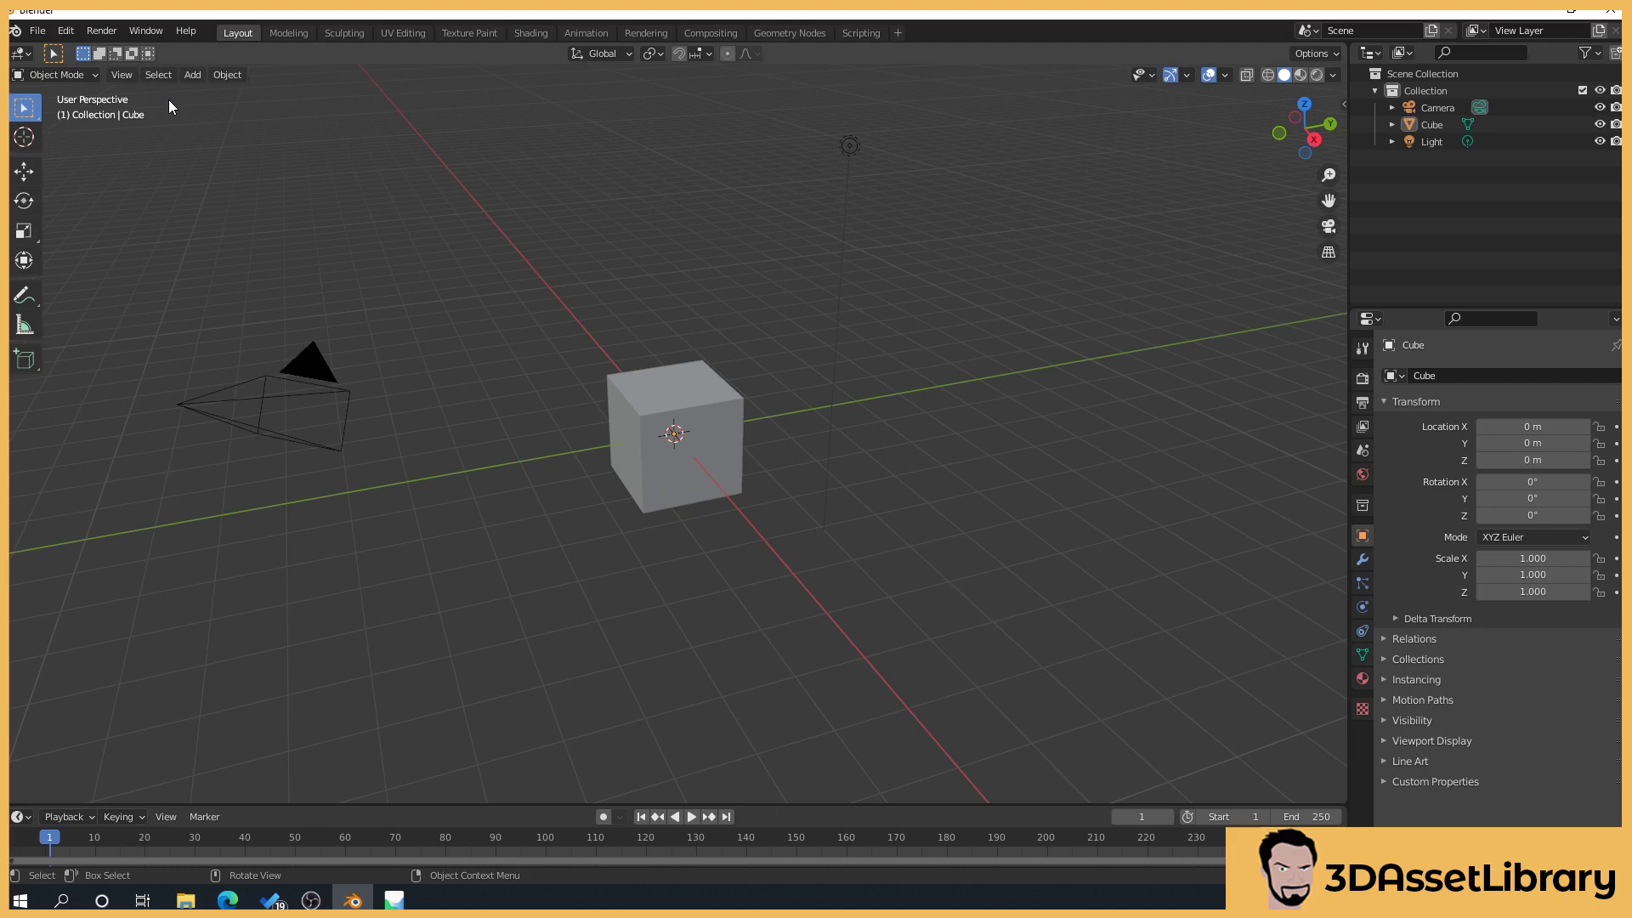
{"action": "left_click_drag", "start_coordinate": [168, 100], "coordinate": [973, 628]}
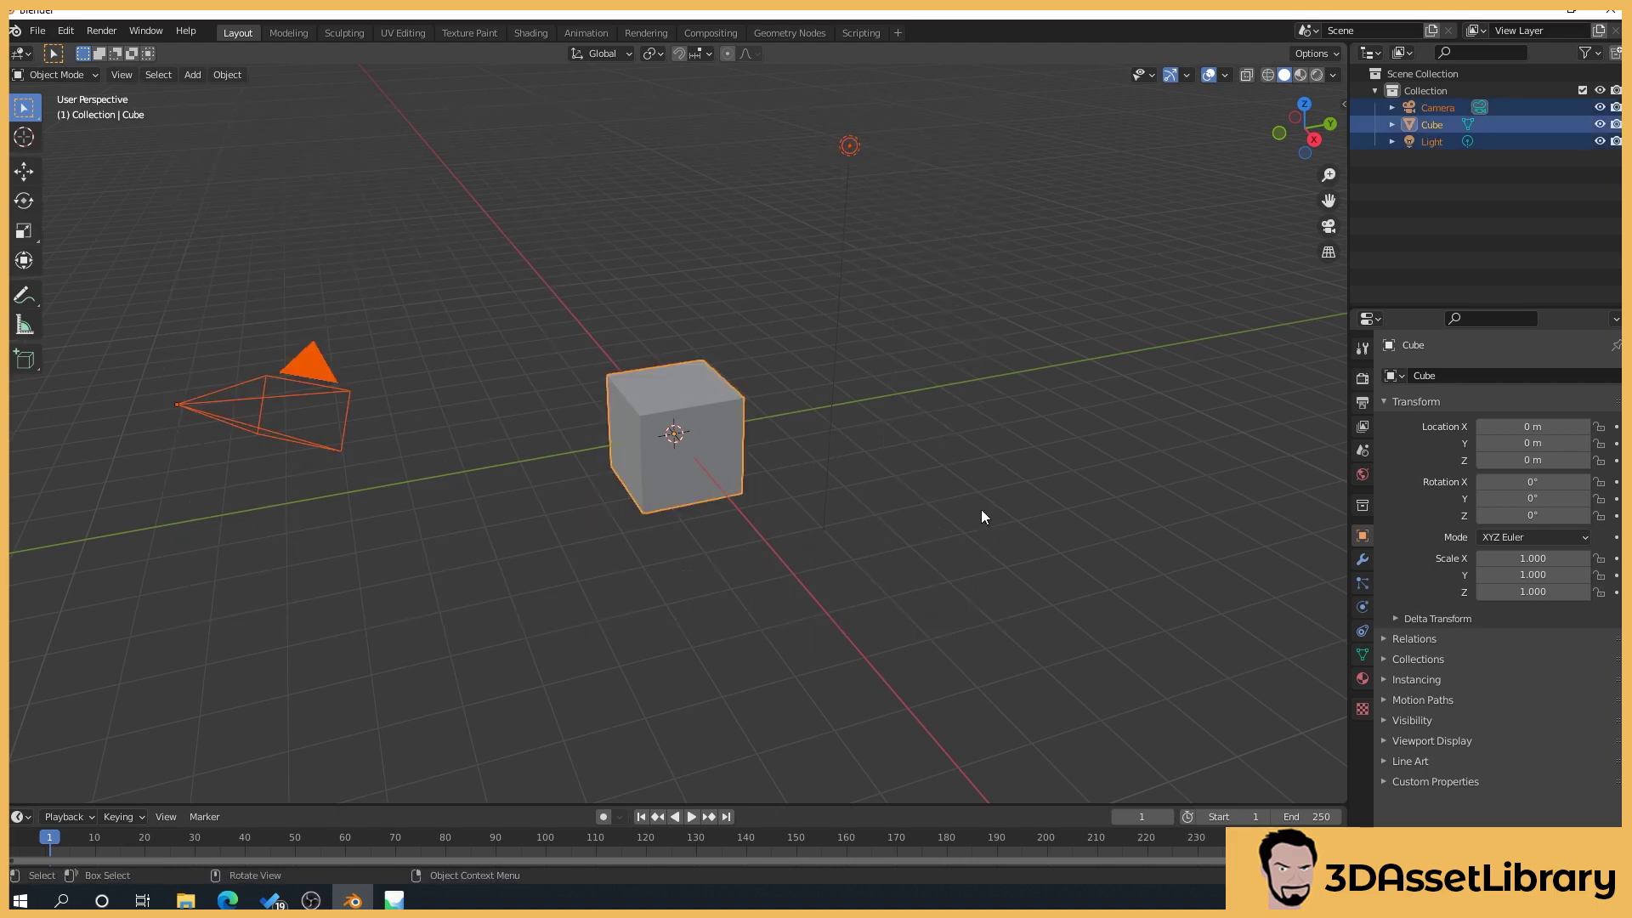
{"action": "key", "text": "Delete"}
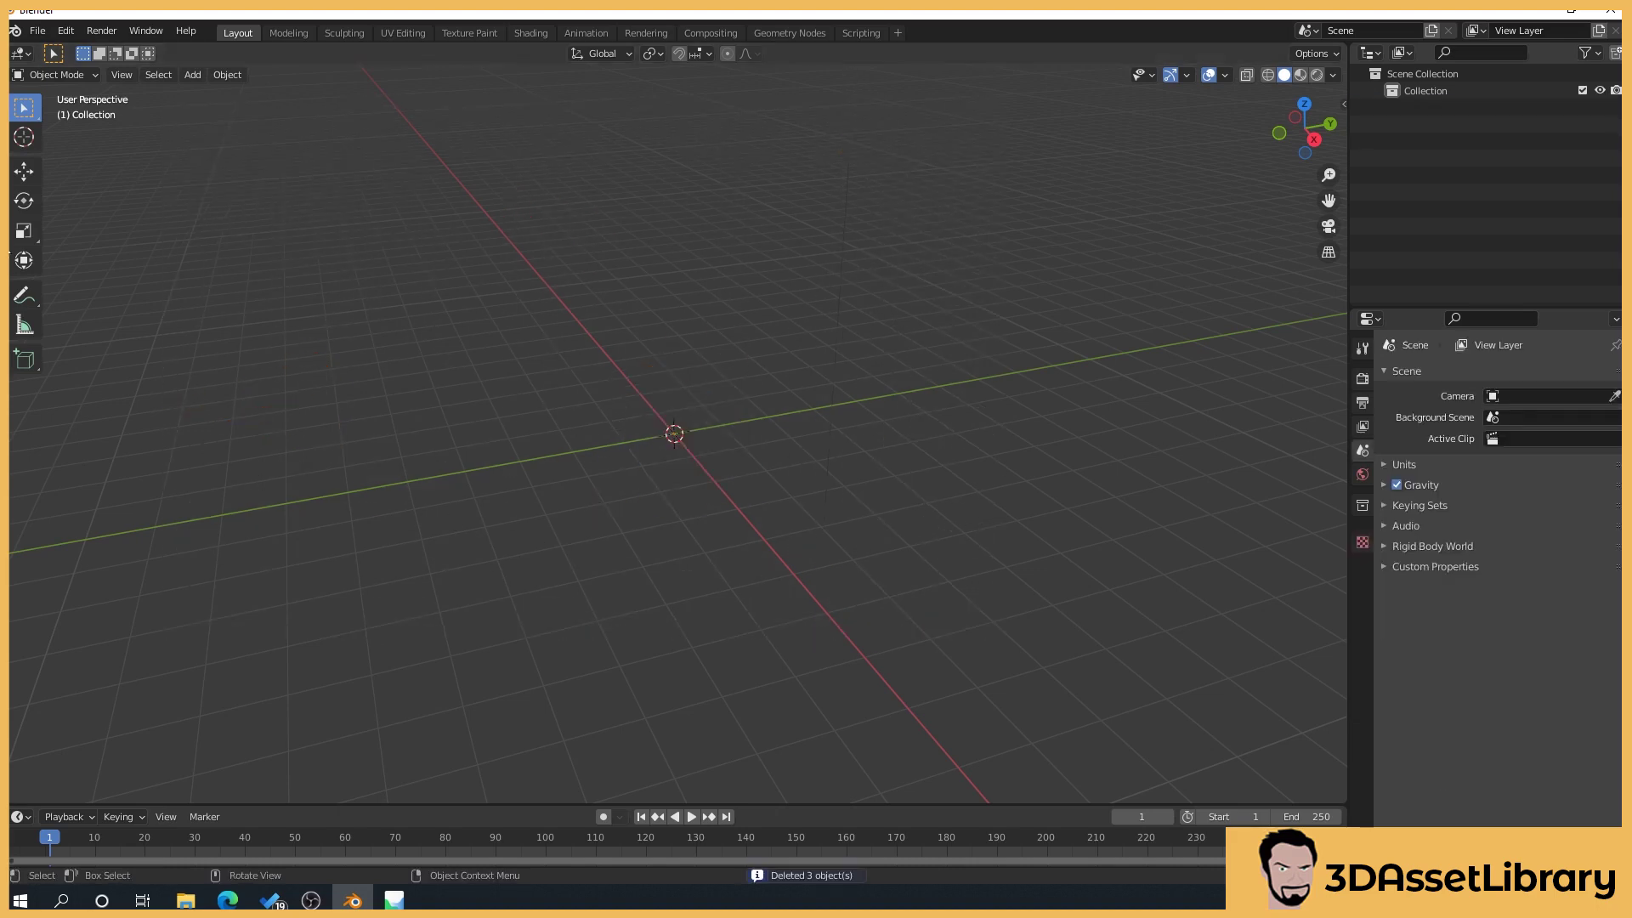
- Import the Boot.fbx model from the Model folder with the default FBX import settings
{"action": "left_click", "coordinate": [35, 32]}
{"action": "mouse_move", "coordinate": [76, 268]}
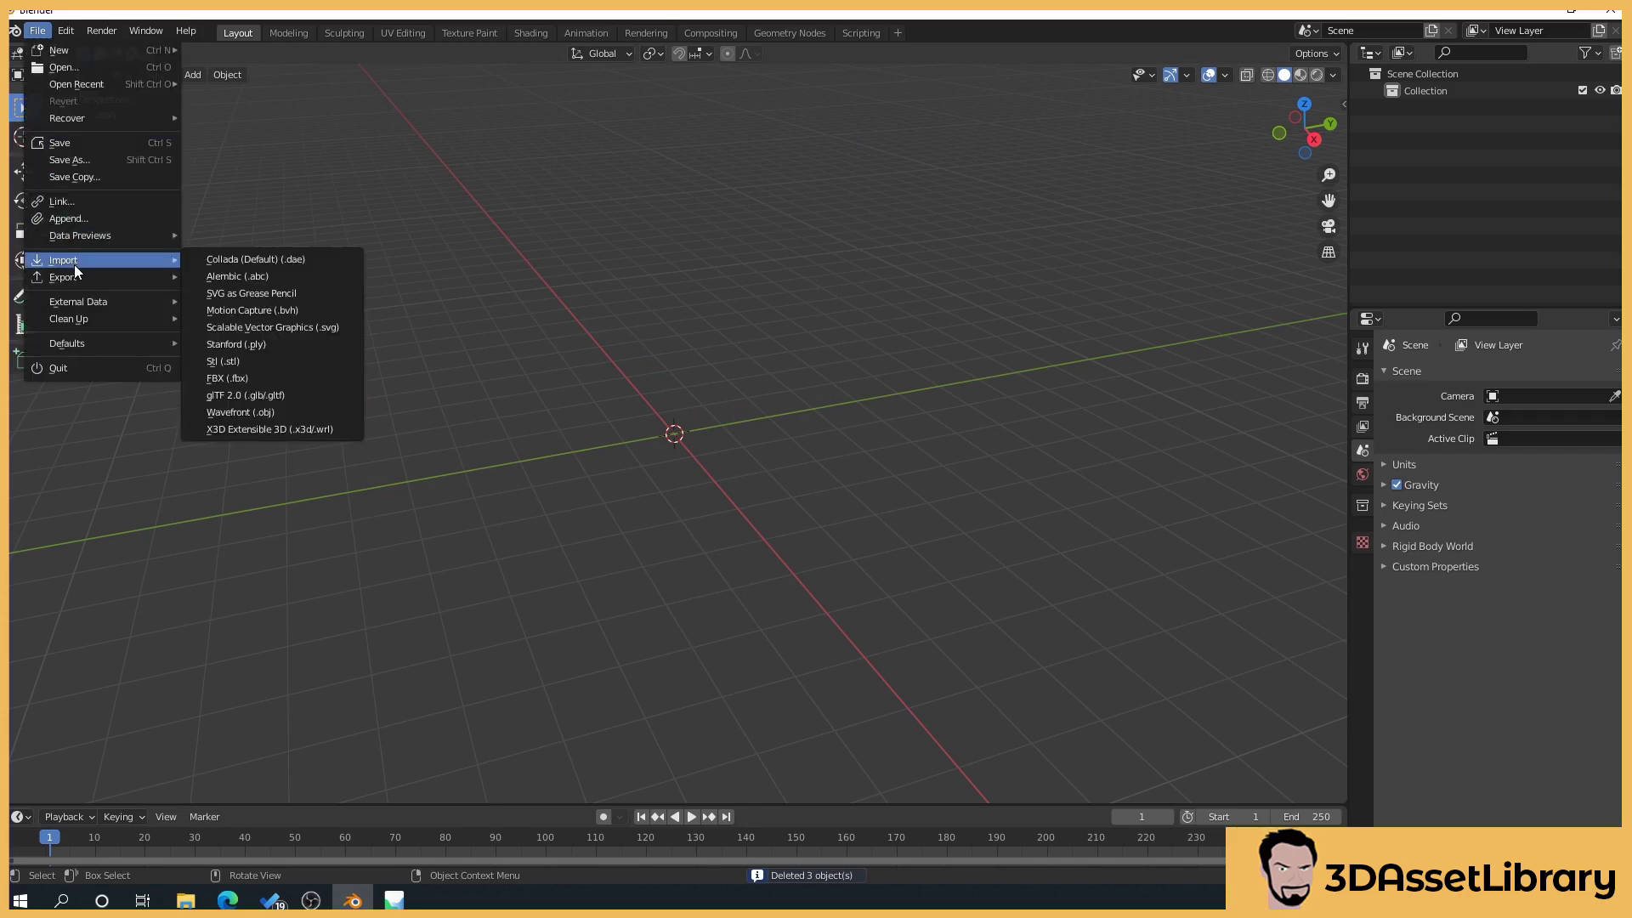
{"action": "left_click", "coordinate": [263, 381]}
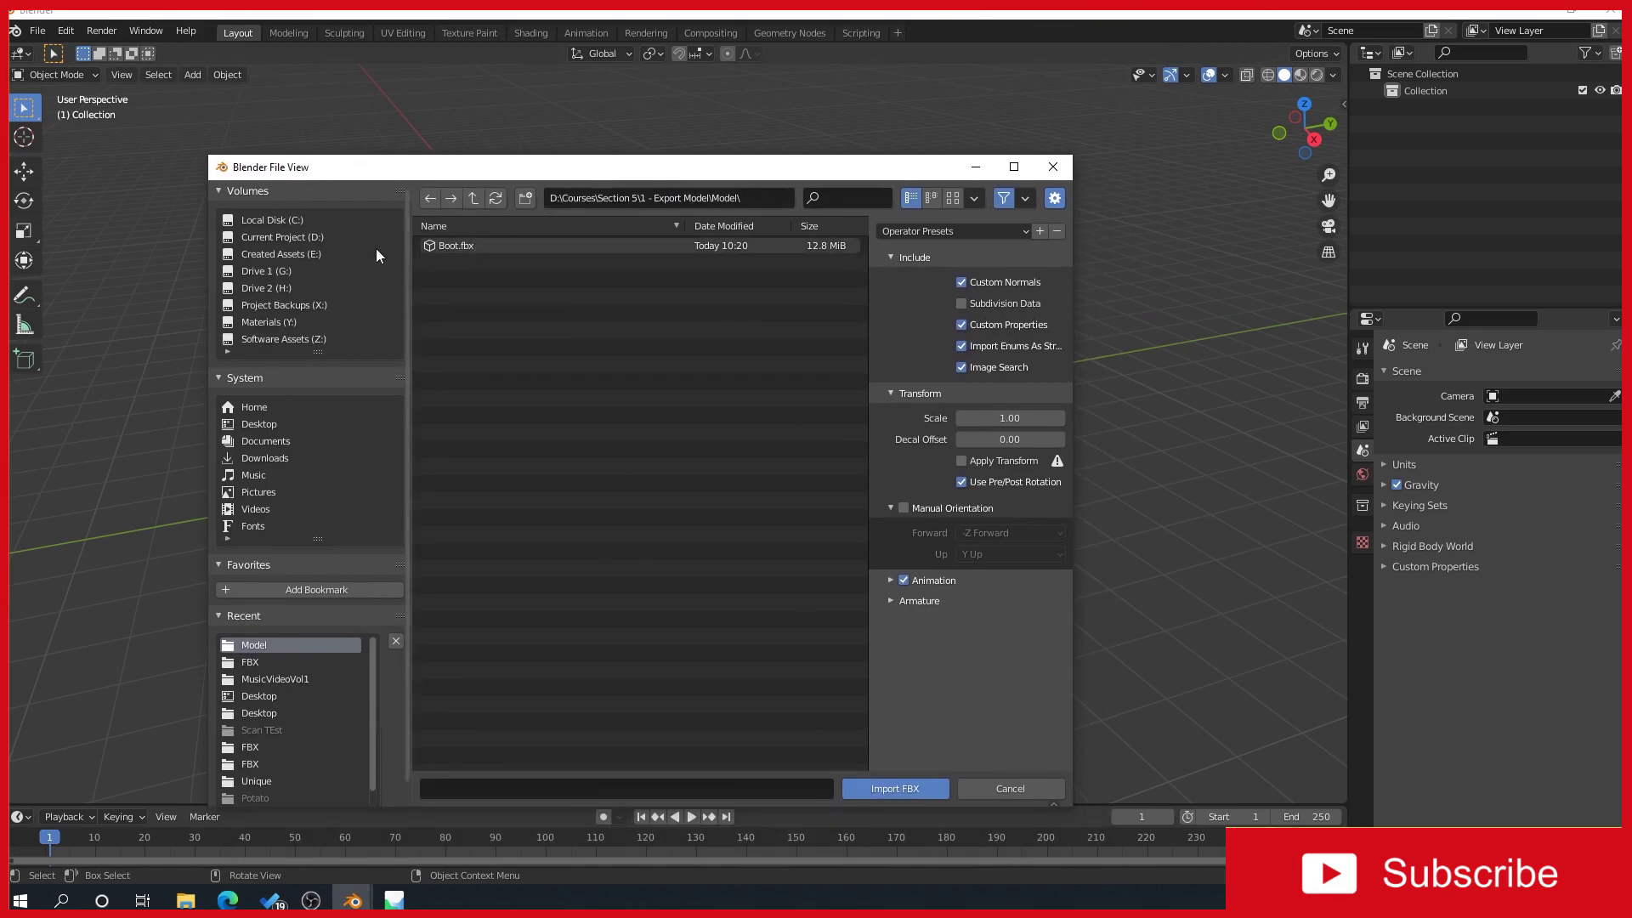
{"action": "double_click", "coordinate": [466, 244]}
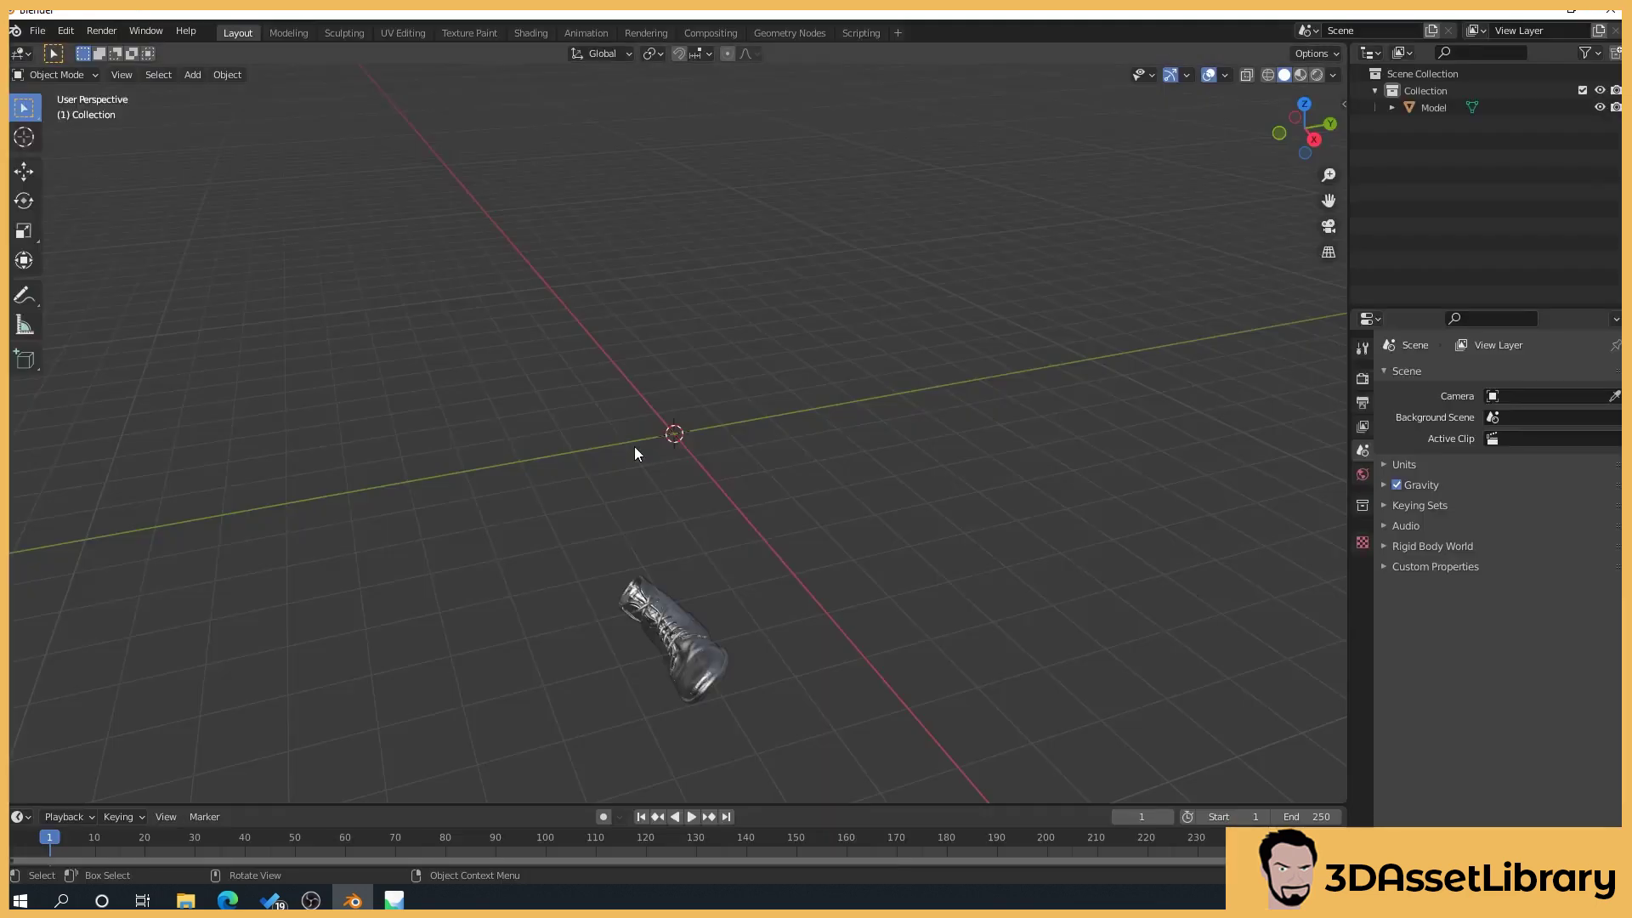
- Examine the imported boot's position and tilt relative to the world origin in perspective, right and front orthographic views
{"action": "middle_click_drag", "start_coordinate": [1068, 394], "coordinate": [995, 510]}
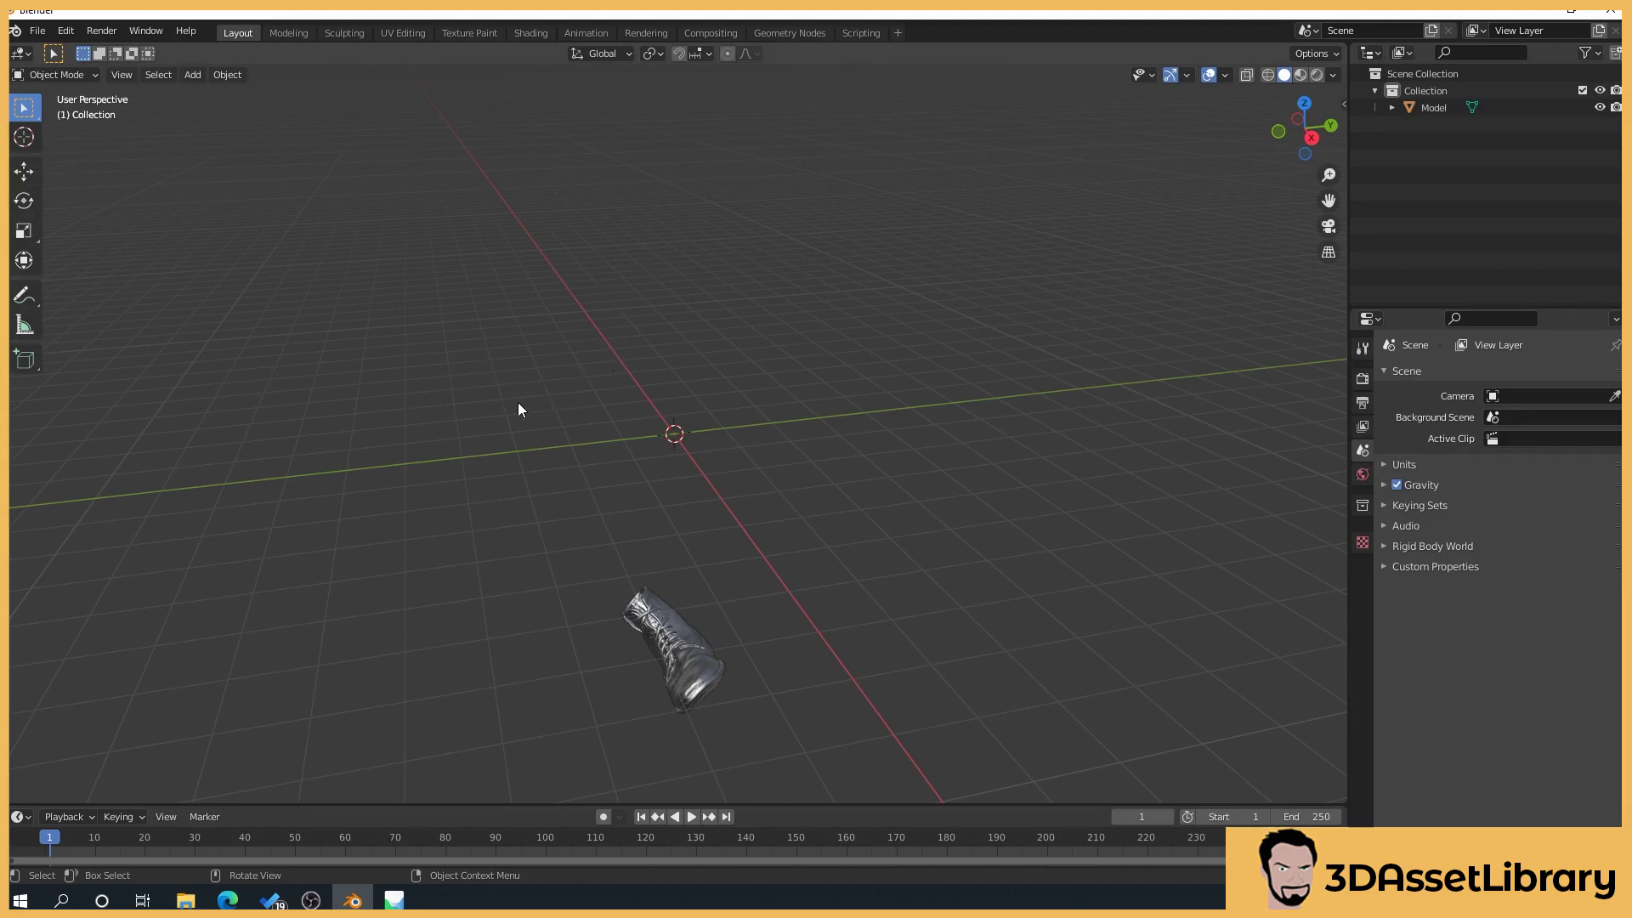
{"action": "middle_click_drag", "start_coordinate": [521, 408], "coordinate": [621, 522]}
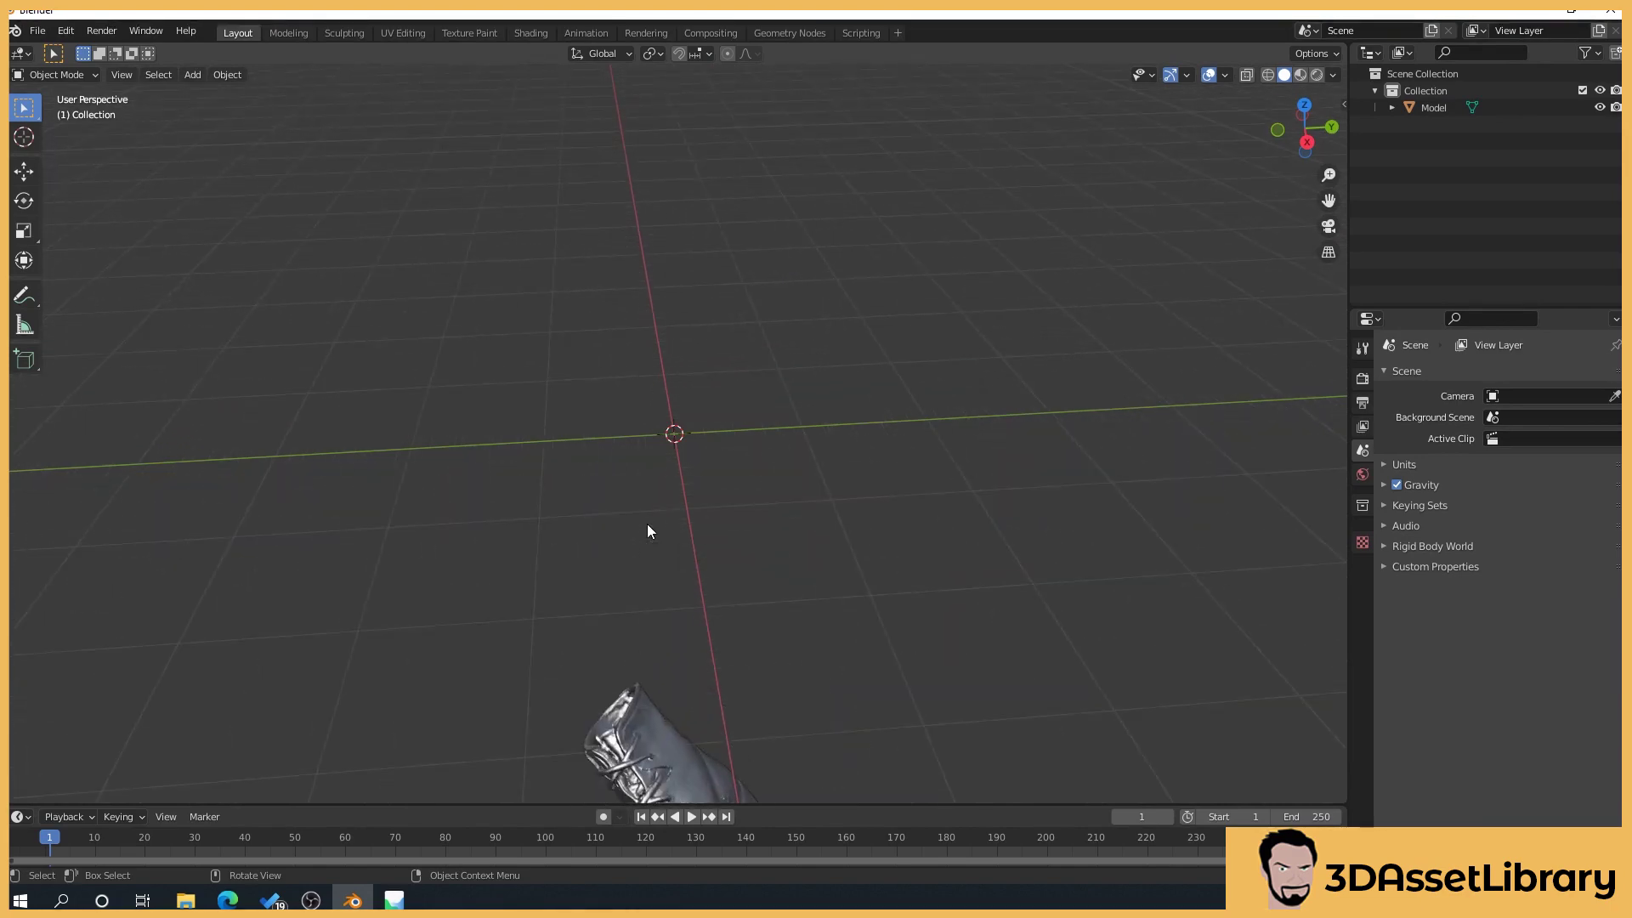
{"action": "middle_click_drag", "start_coordinate": [703, 492], "coordinate": [787, 547]}
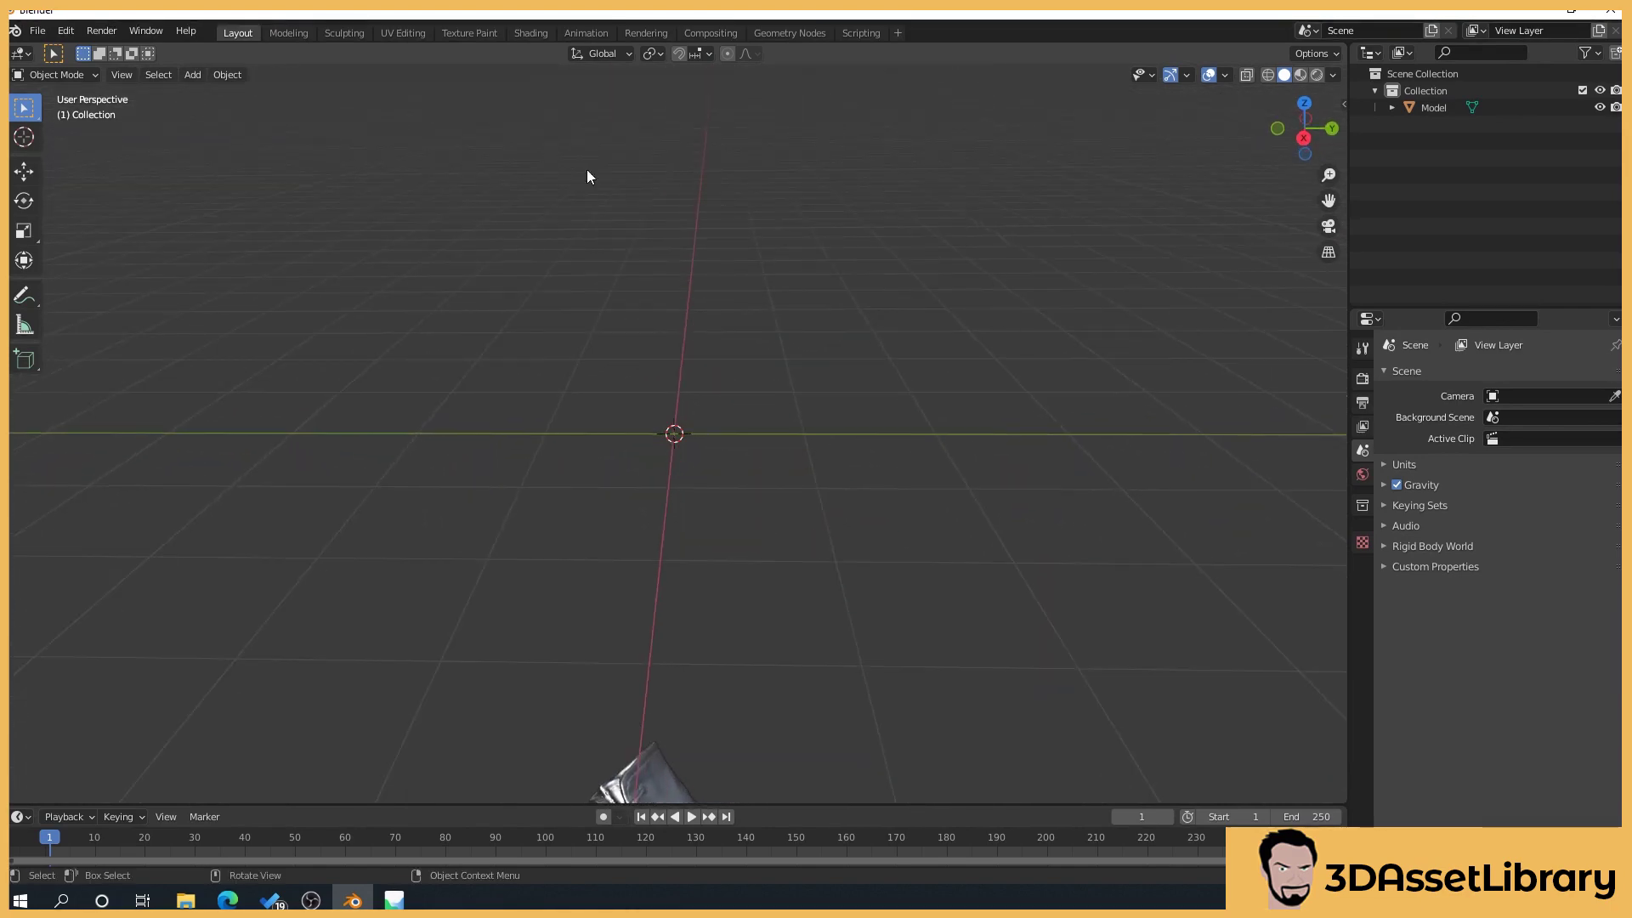
{"action": "scroll", "coordinate": [654, 562], "scroll_direction": "down", "scroll_amount": 3}
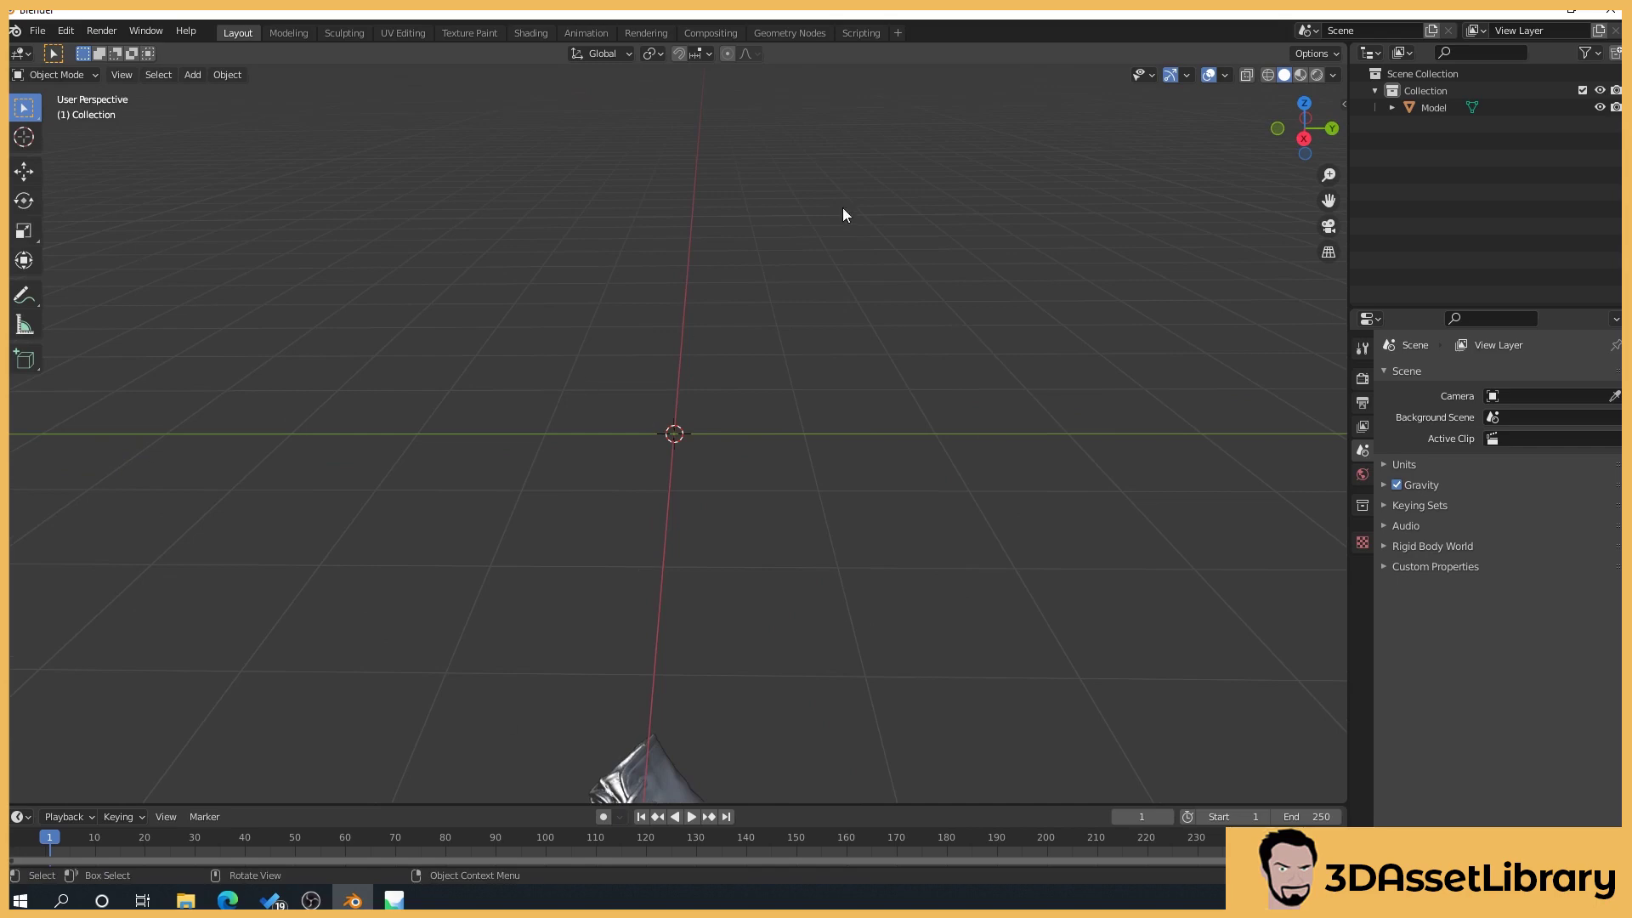
{"action": "scroll", "coordinate": [769, 501], "scroll_direction": "down", "scroll_amount": 1}
{"action": "key", "text": "shift"}
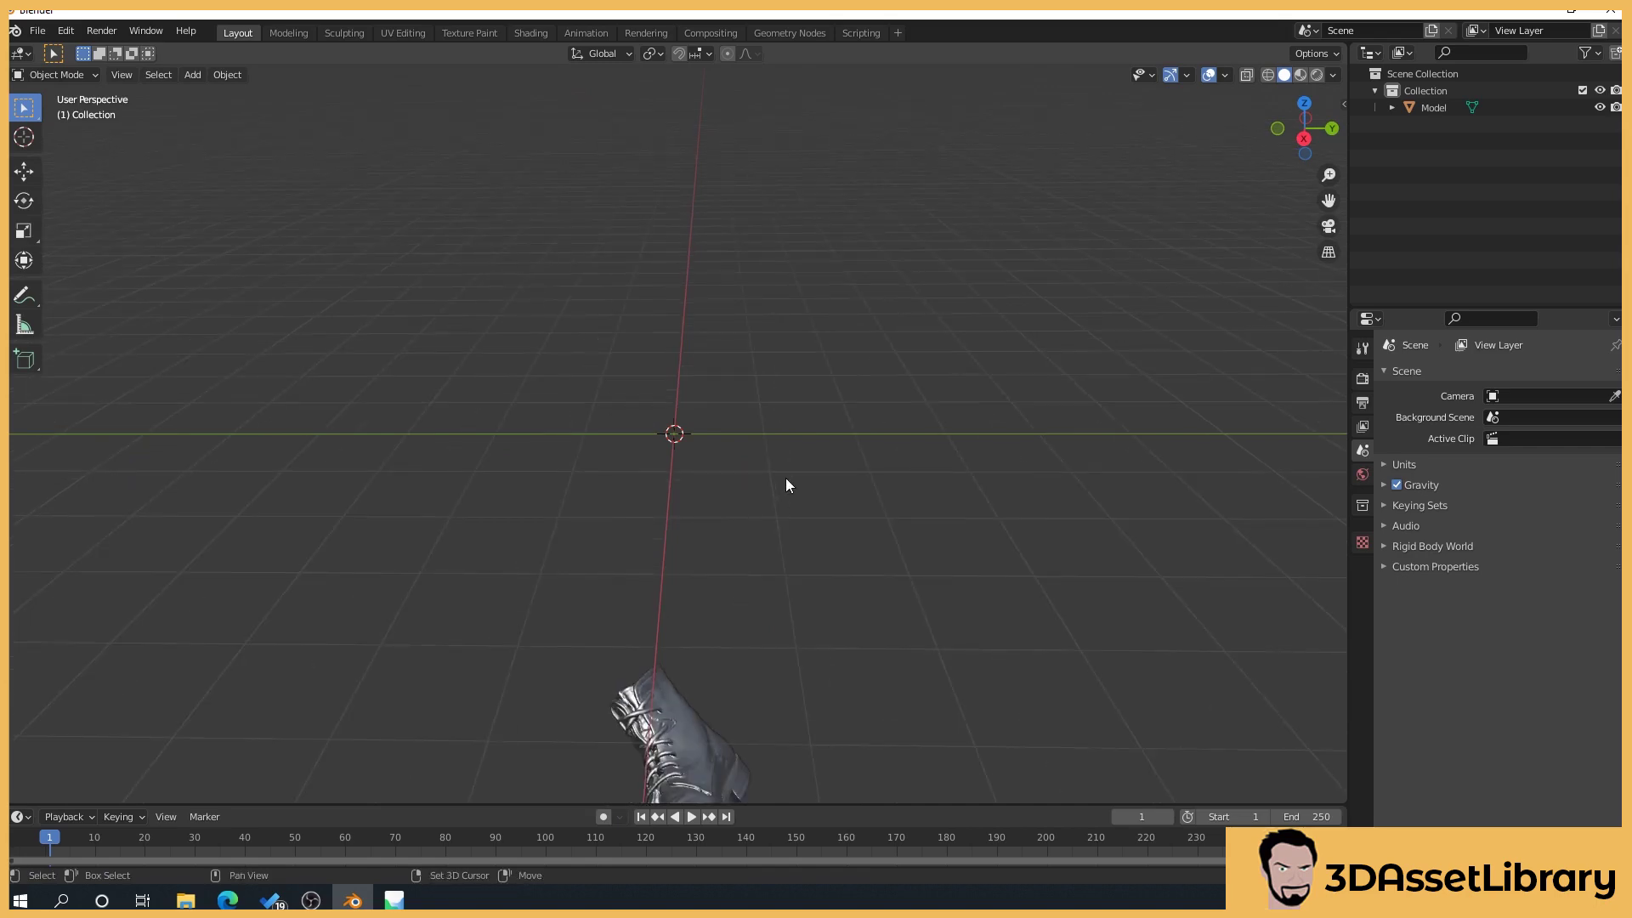
{"action": "middle_click_drag", "start_coordinate": [698, 544], "coordinate": [756, 387], "text": "shift"}
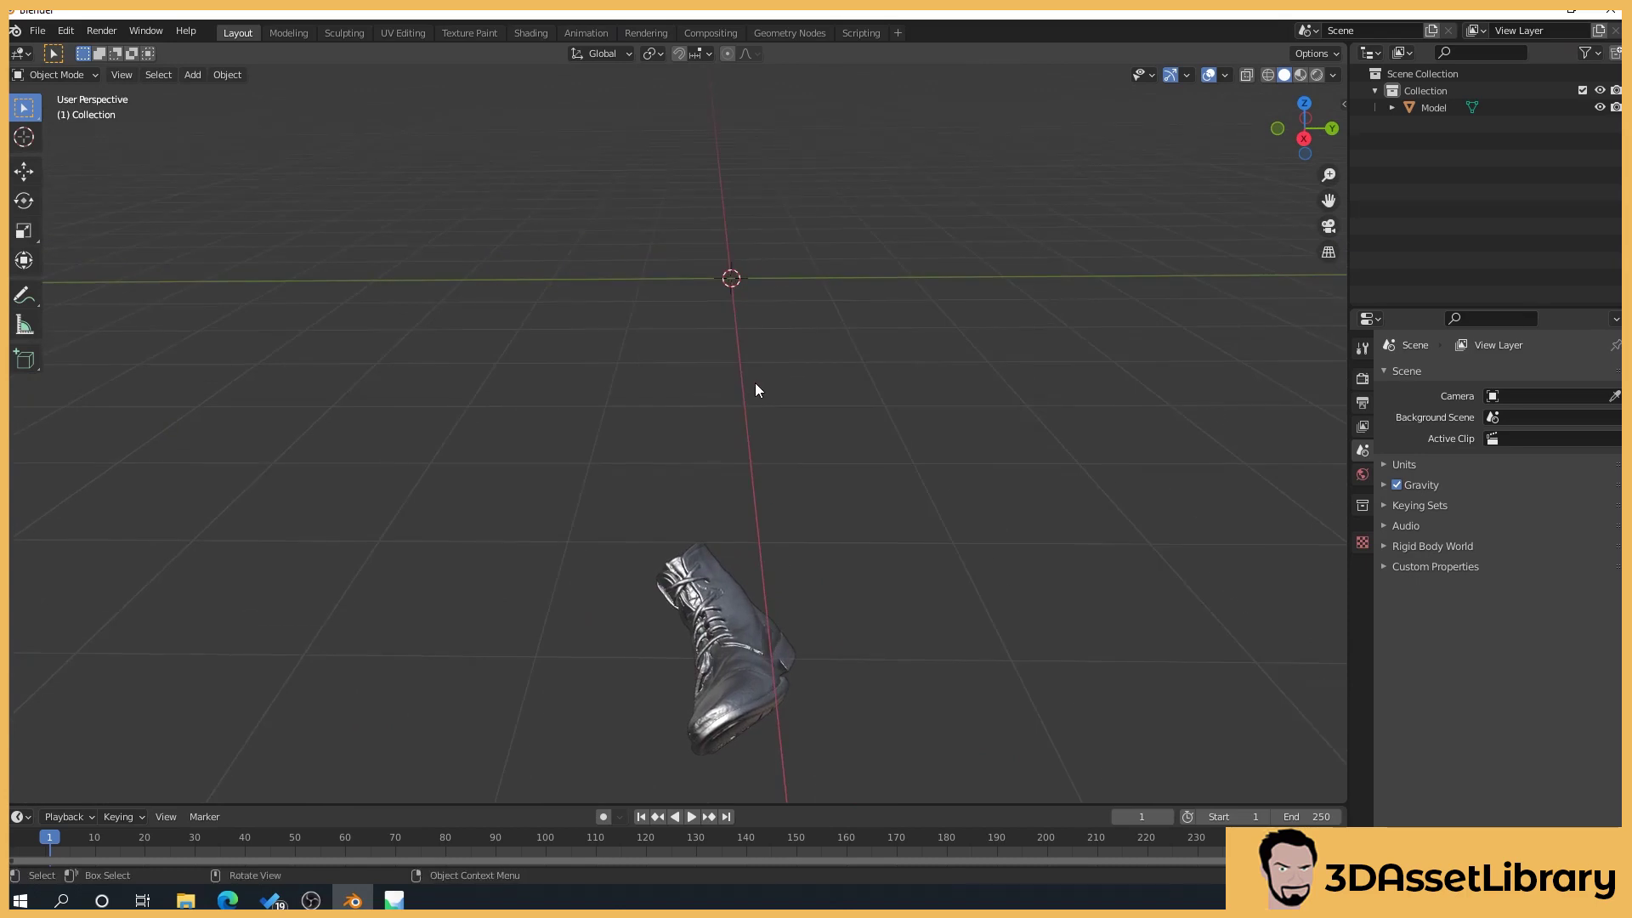
{"action": "left_click", "coordinate": [1304, 139]}
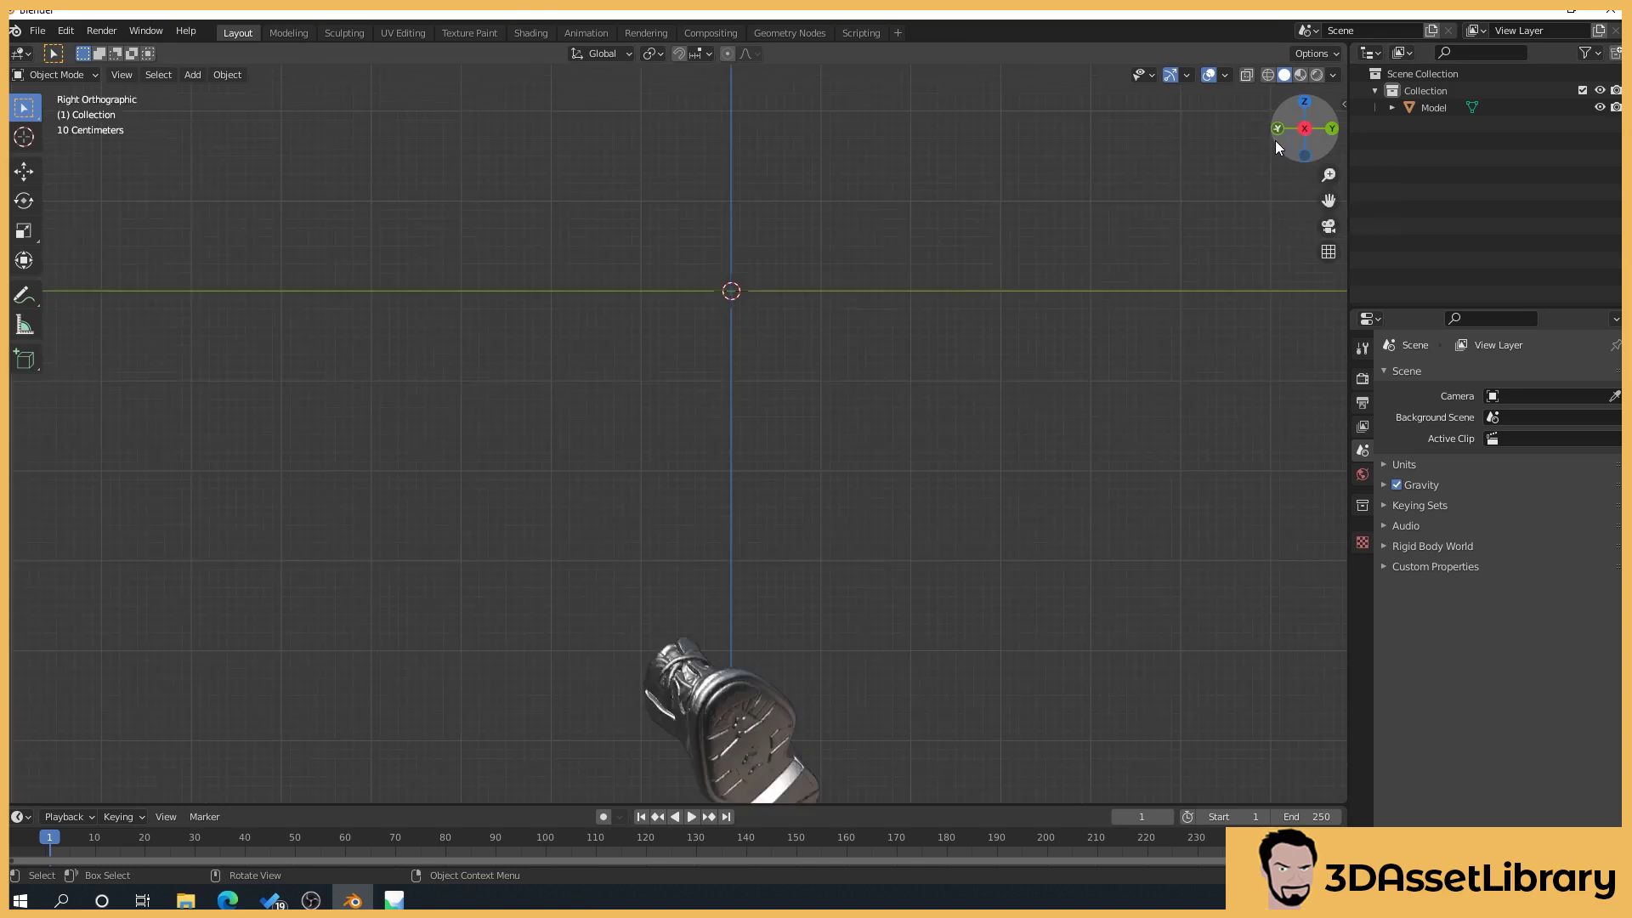
{"action": "left_click", "coordinate": [1276, 132]}
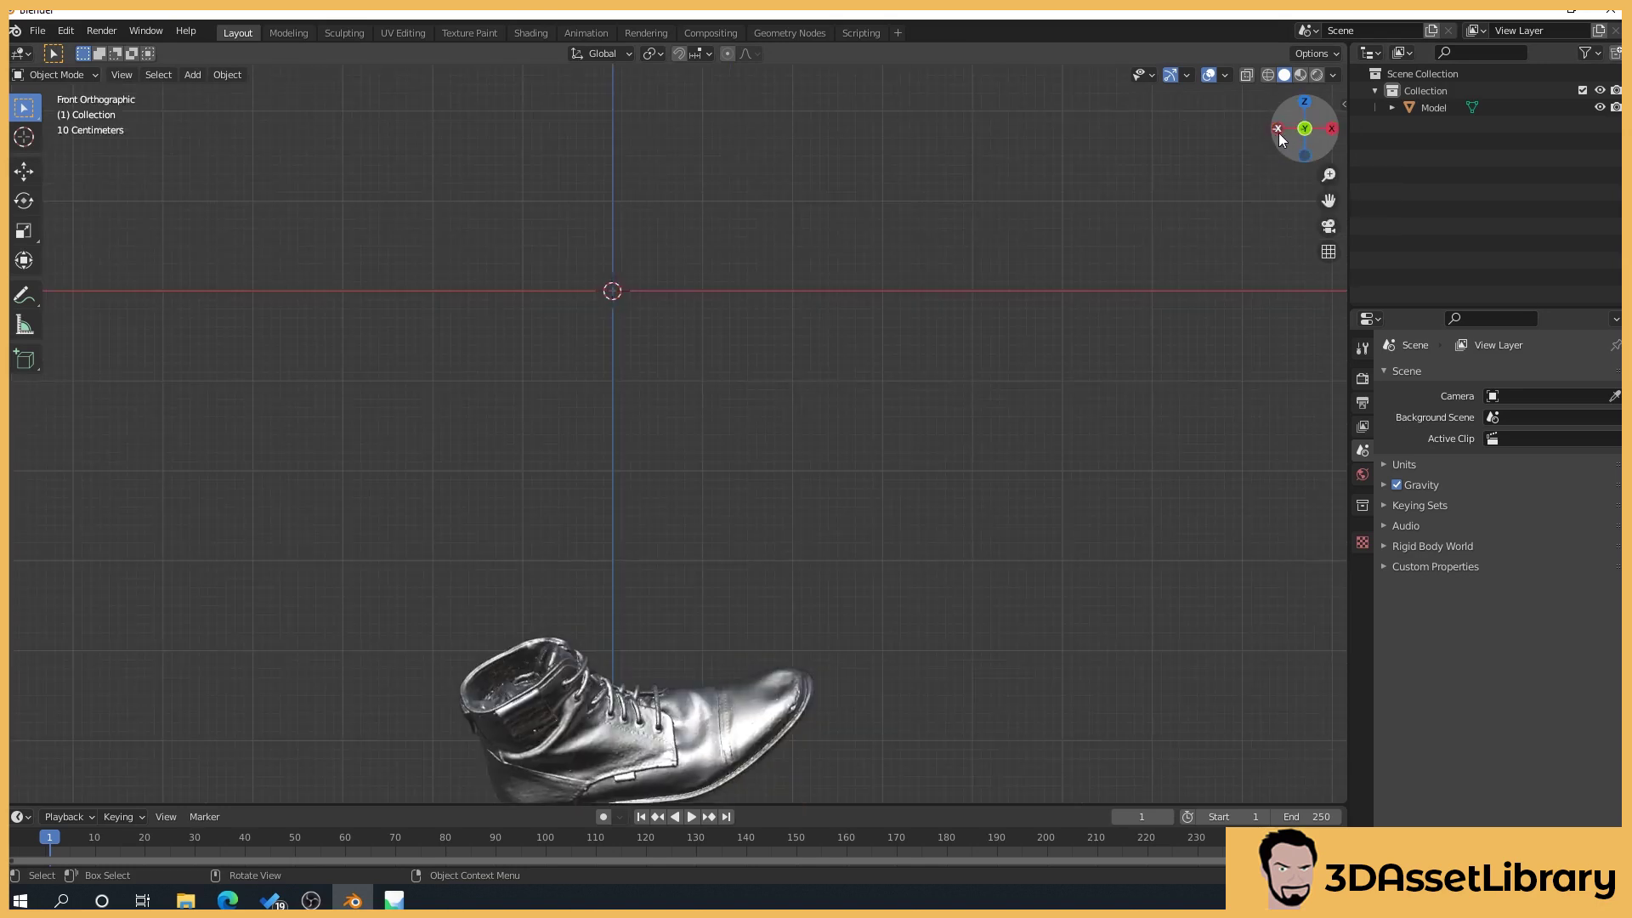
{"action": "left_click", "coordinate": [1278, 132]}
{"action": "left_click", "coordinate": [1278, 132]}
{"action": "left_click", "coordinate": [1278, 132]}
{"action": "left_click", "coordinate": [1277, 133]}
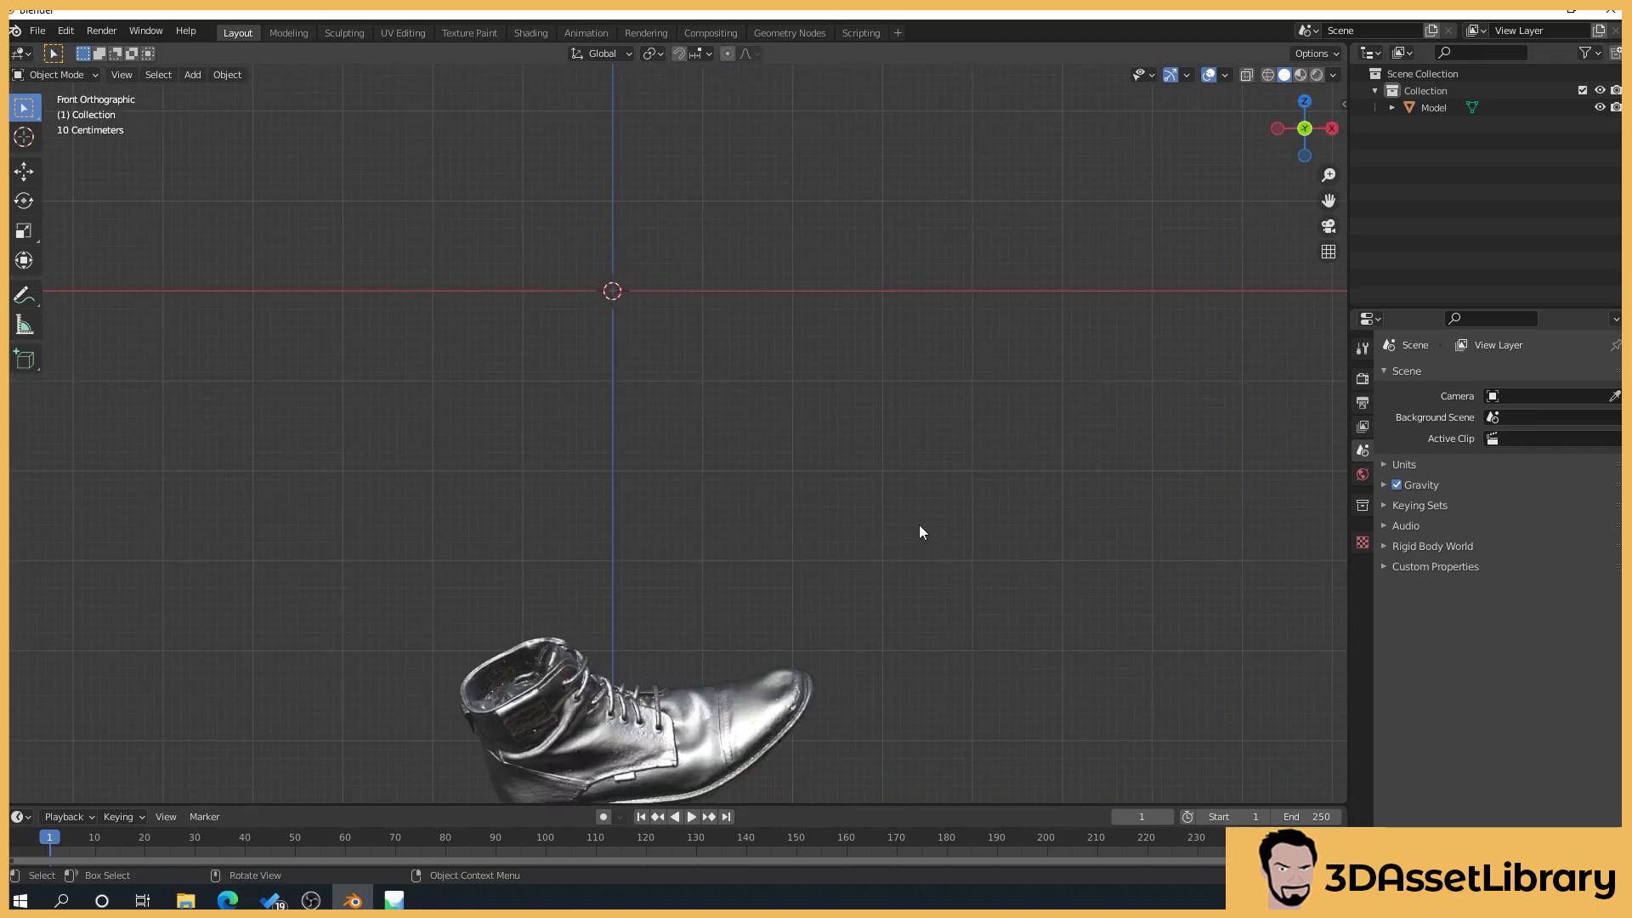
{"action": "scroll", "coordinate": [809, 536], "scroll_direction": "down", "scroll_amount": 3, "text": "shift"}
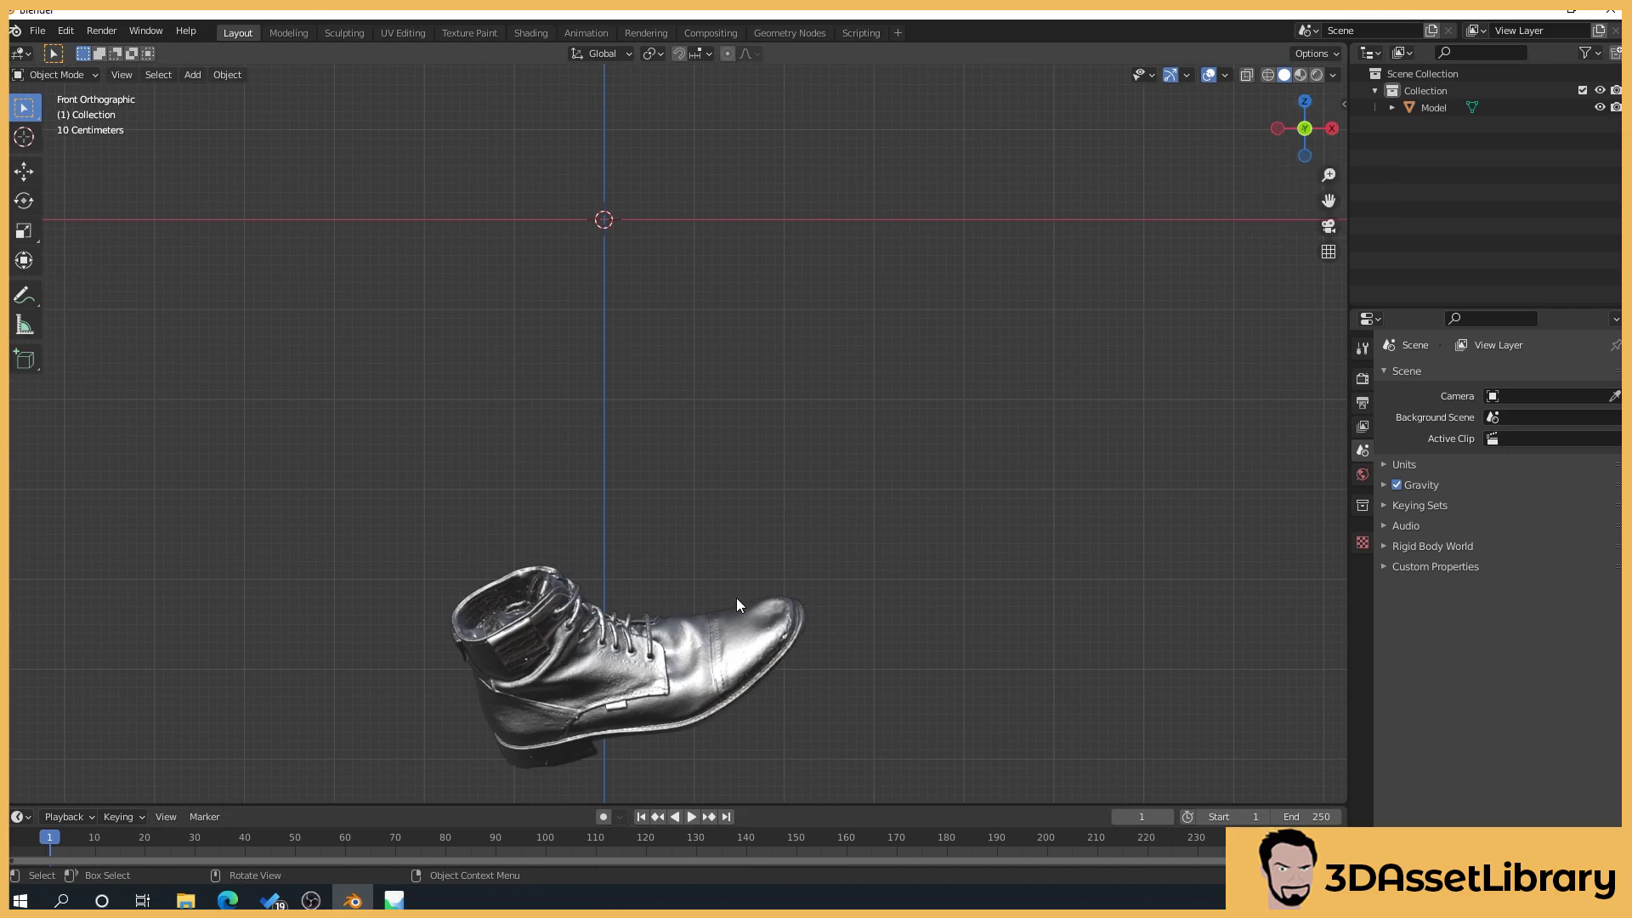
- In the right orthographic view, select the boot model and set its origin to its geometry
{"action": "left_click", "coordinate": [1332, 128]}
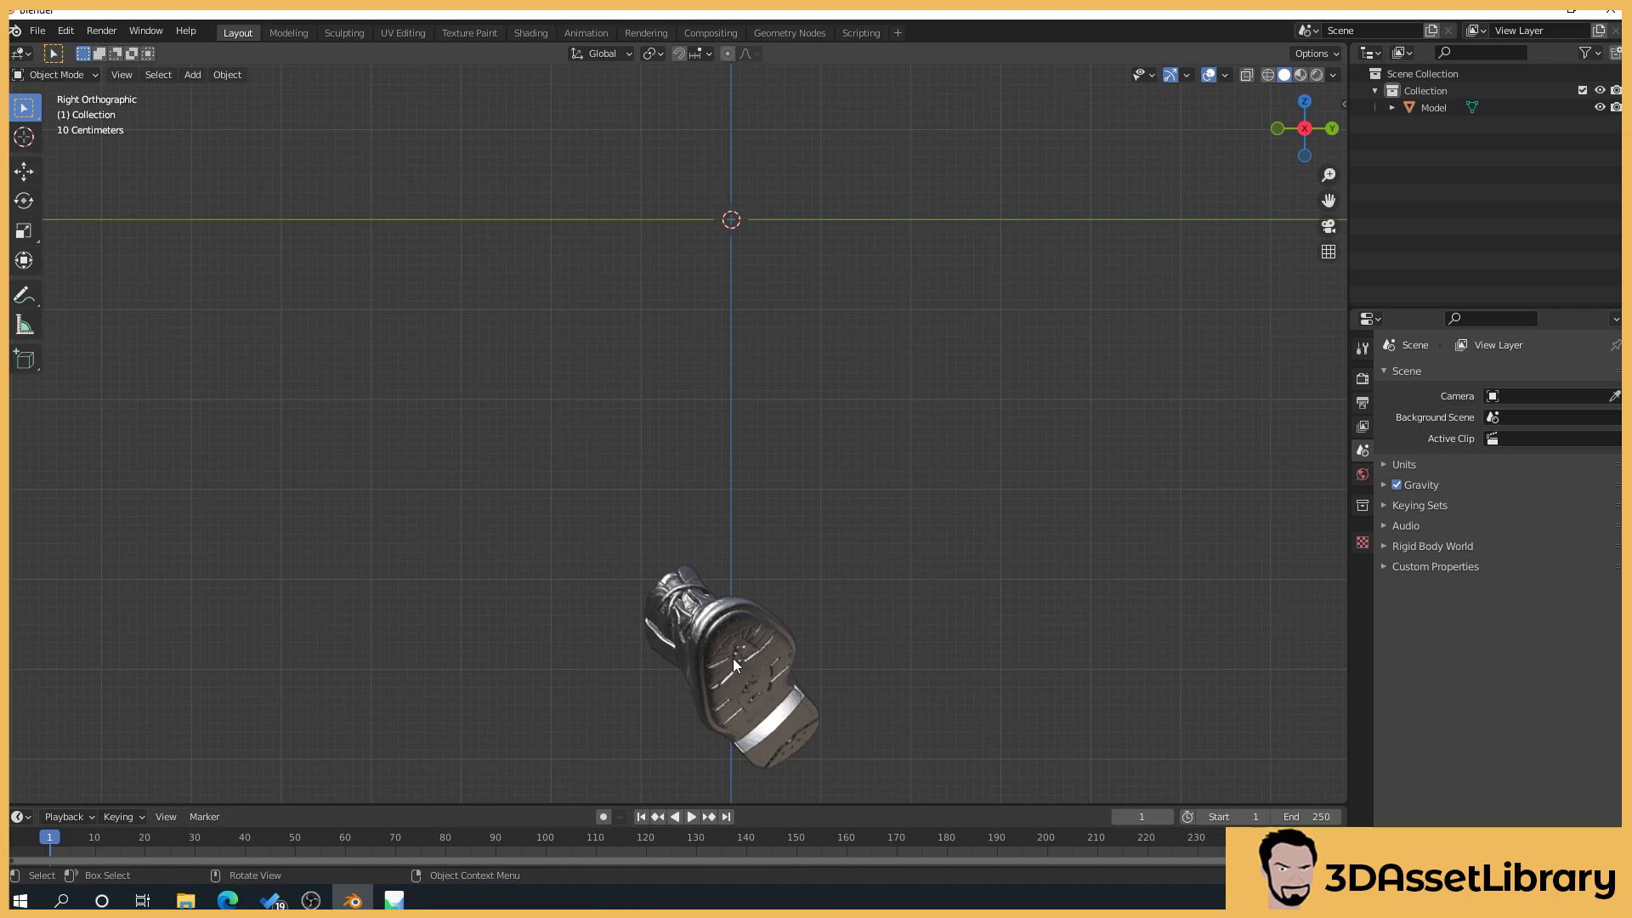
{"action": "middle_click_drag", "start_coordinate": [950, 618], "coordinate": [895, 568], "text": "shift"}
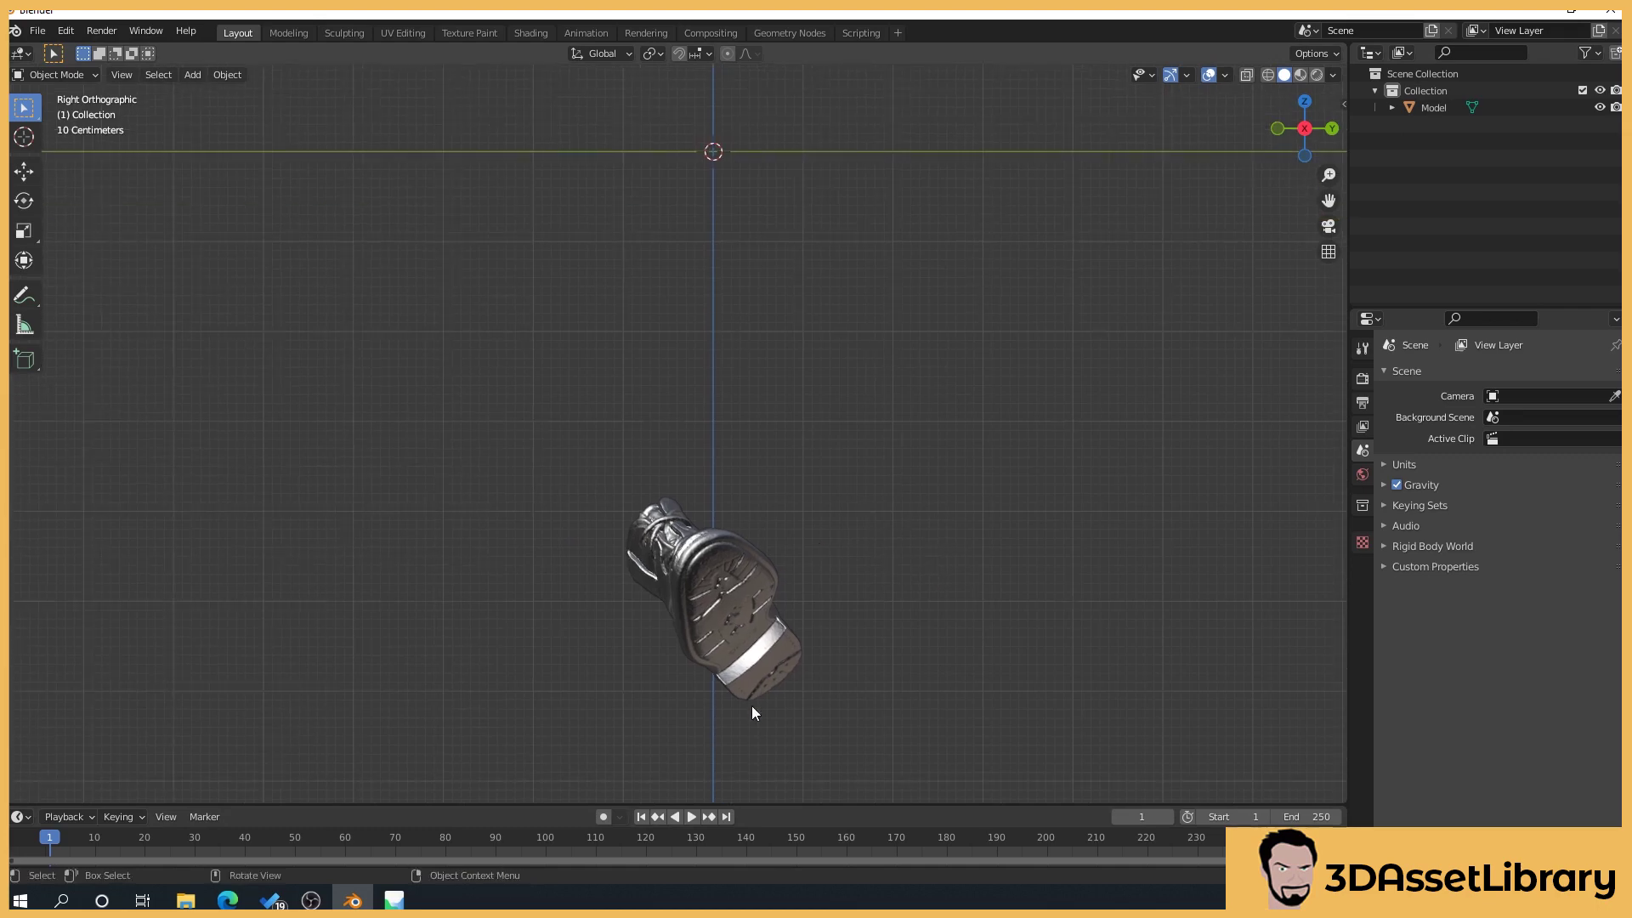
{"action": "left_click", "coordinate": [696, 568]}
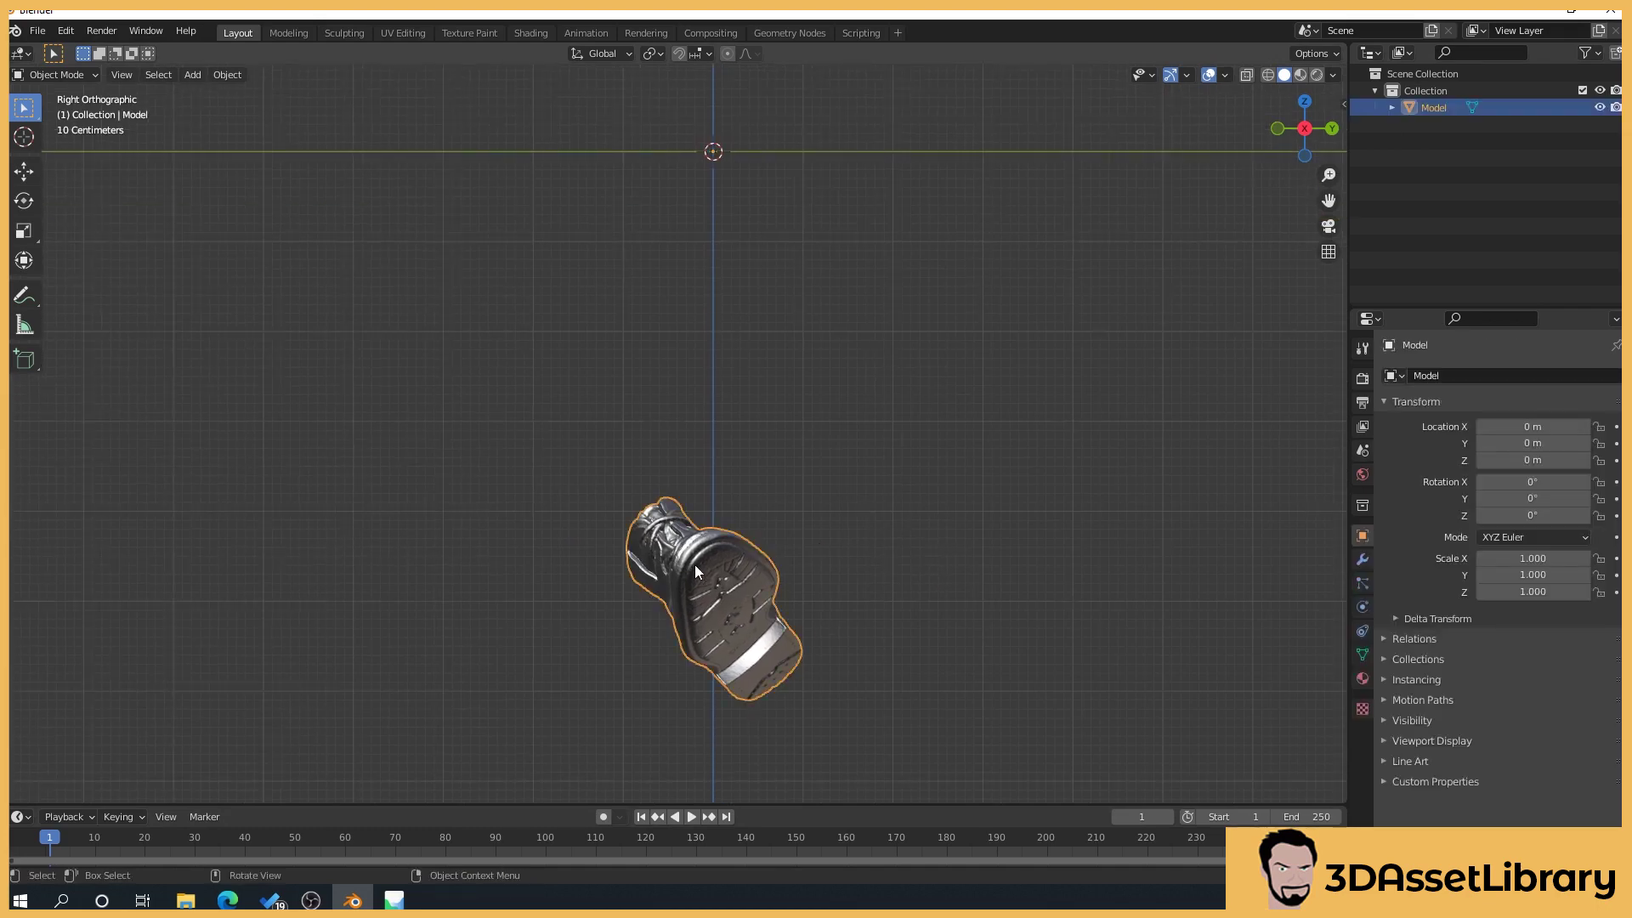
{"action": "right_click", "coordinate": [695, 568]}
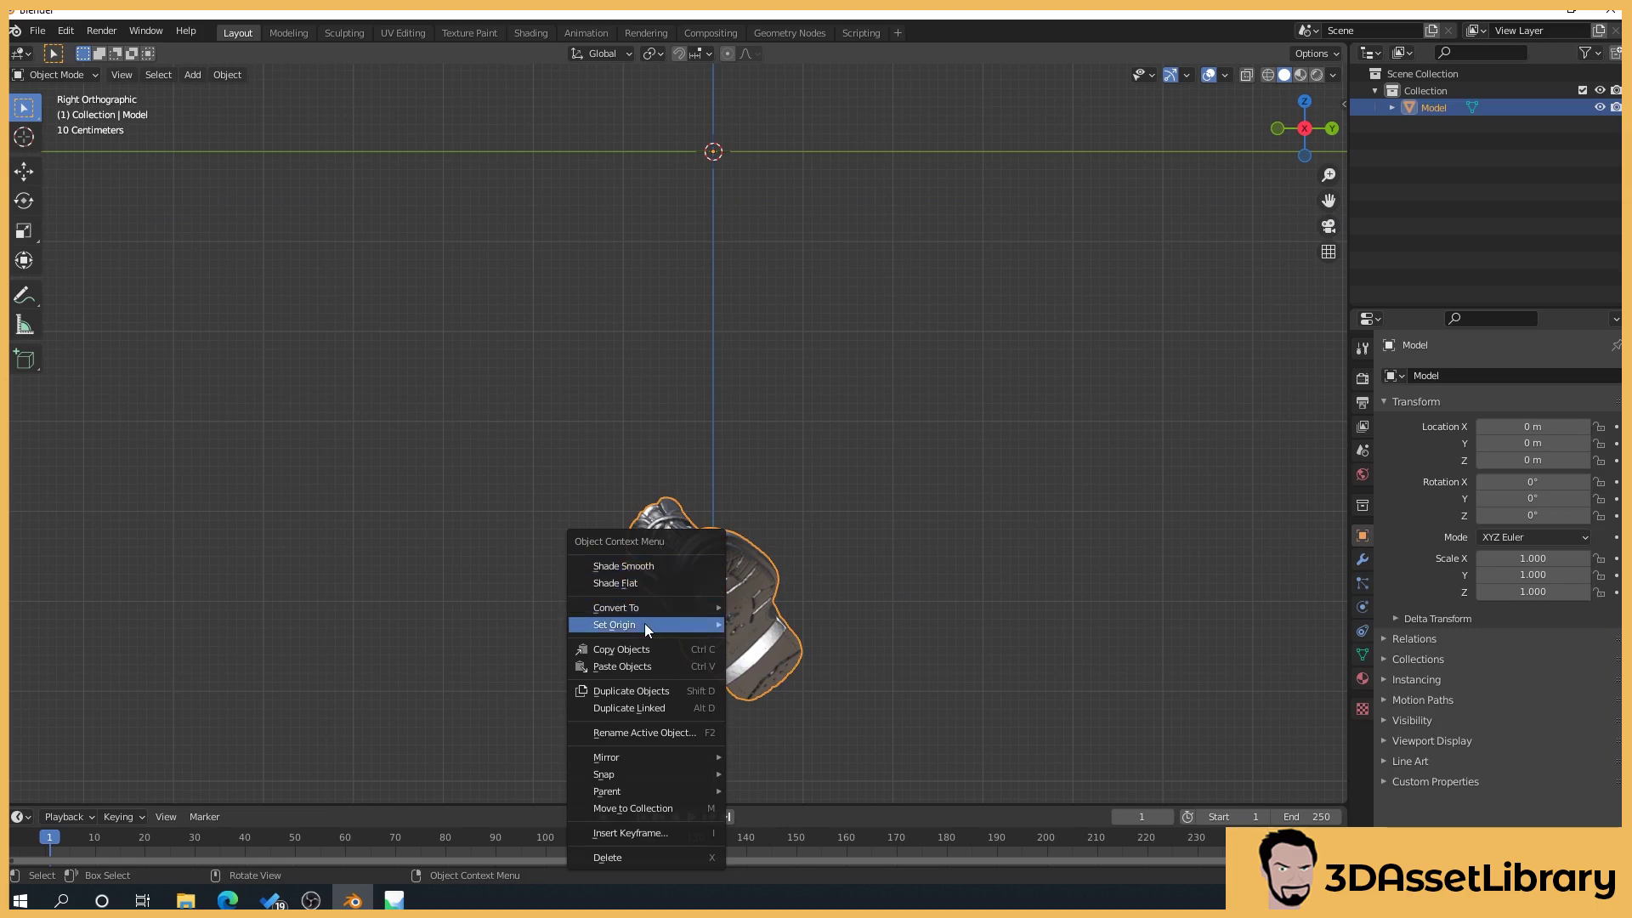
{"action": "mouse_move", "coordinate": [644, 623]}
{"action": "left_click", "coordinate": [782, 642]}
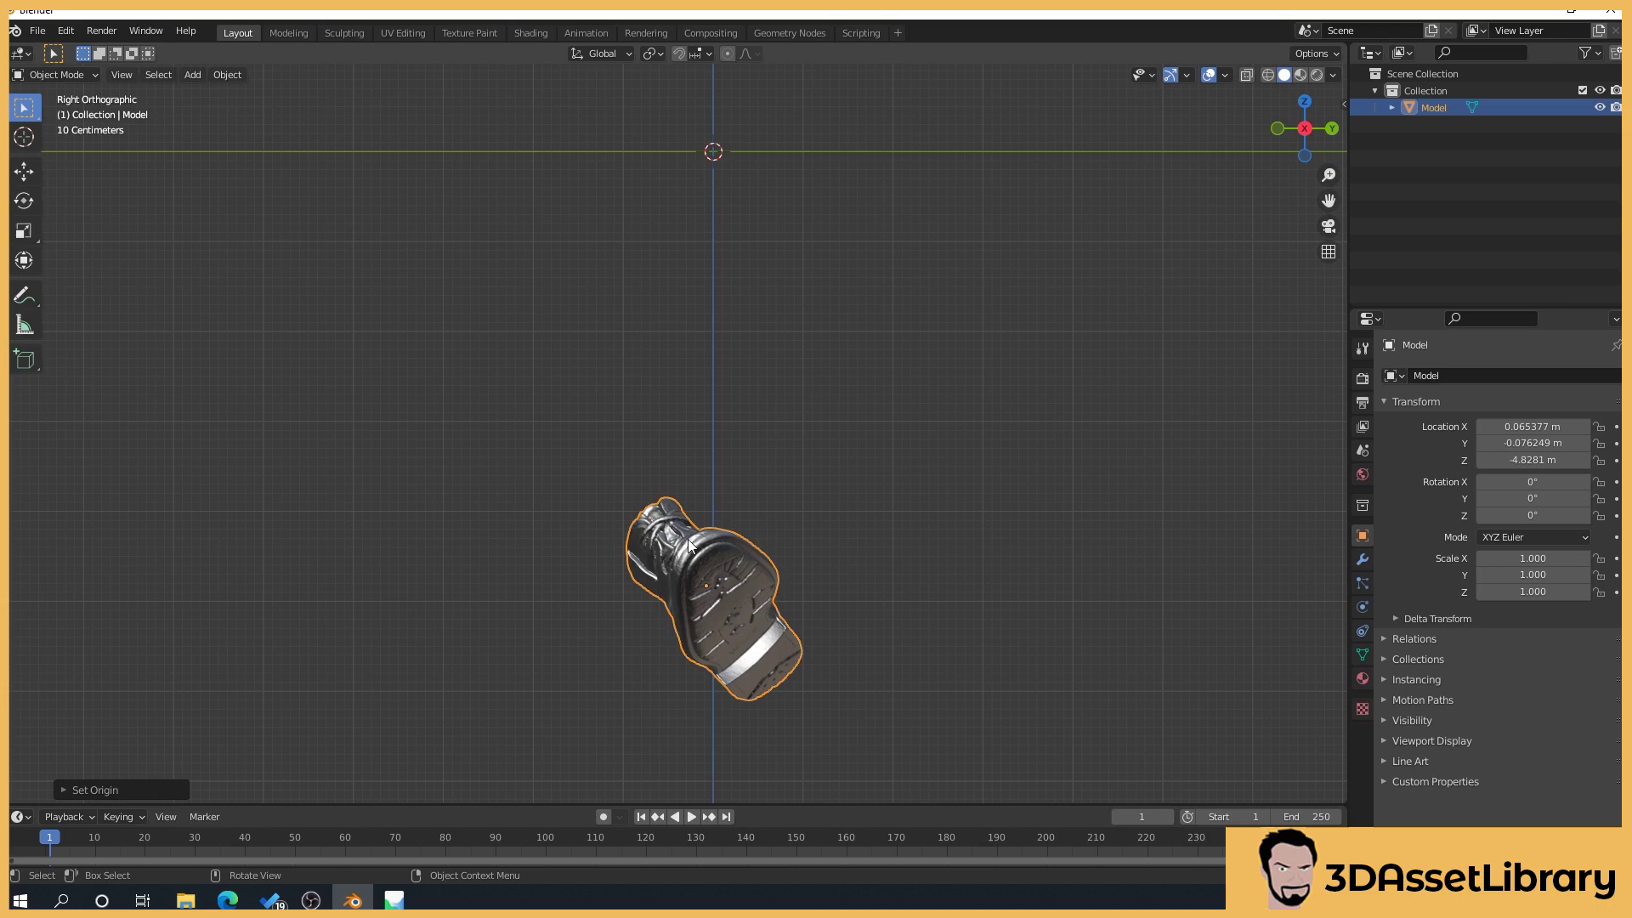
- Move the boot up along the Z axis to about 1.27 m so that its heel rests on the ground line
{"action": "key", "text": "shift+space"}
{"action": "key", "text": "g"}
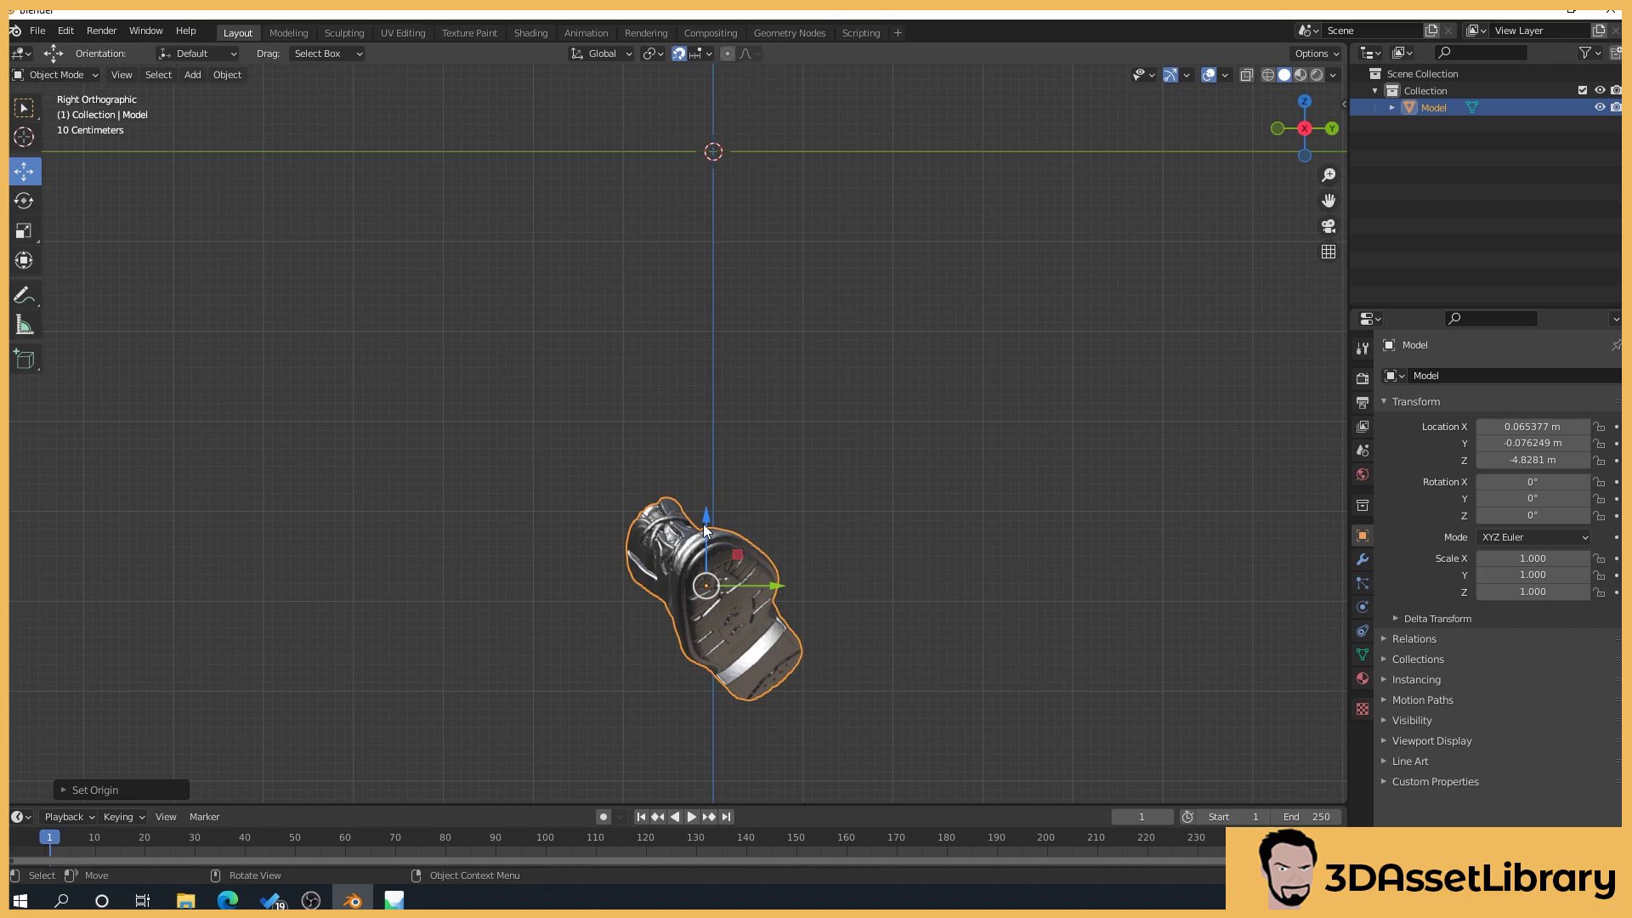
{"action": "left_click_drag", "start_coordinate": [701, 524], "coordinate": [706, 109]}
{"action": "middle_click_drag", "start_coordinate": [924, 360], "coordinate": [932, 565], "text": "shift"}
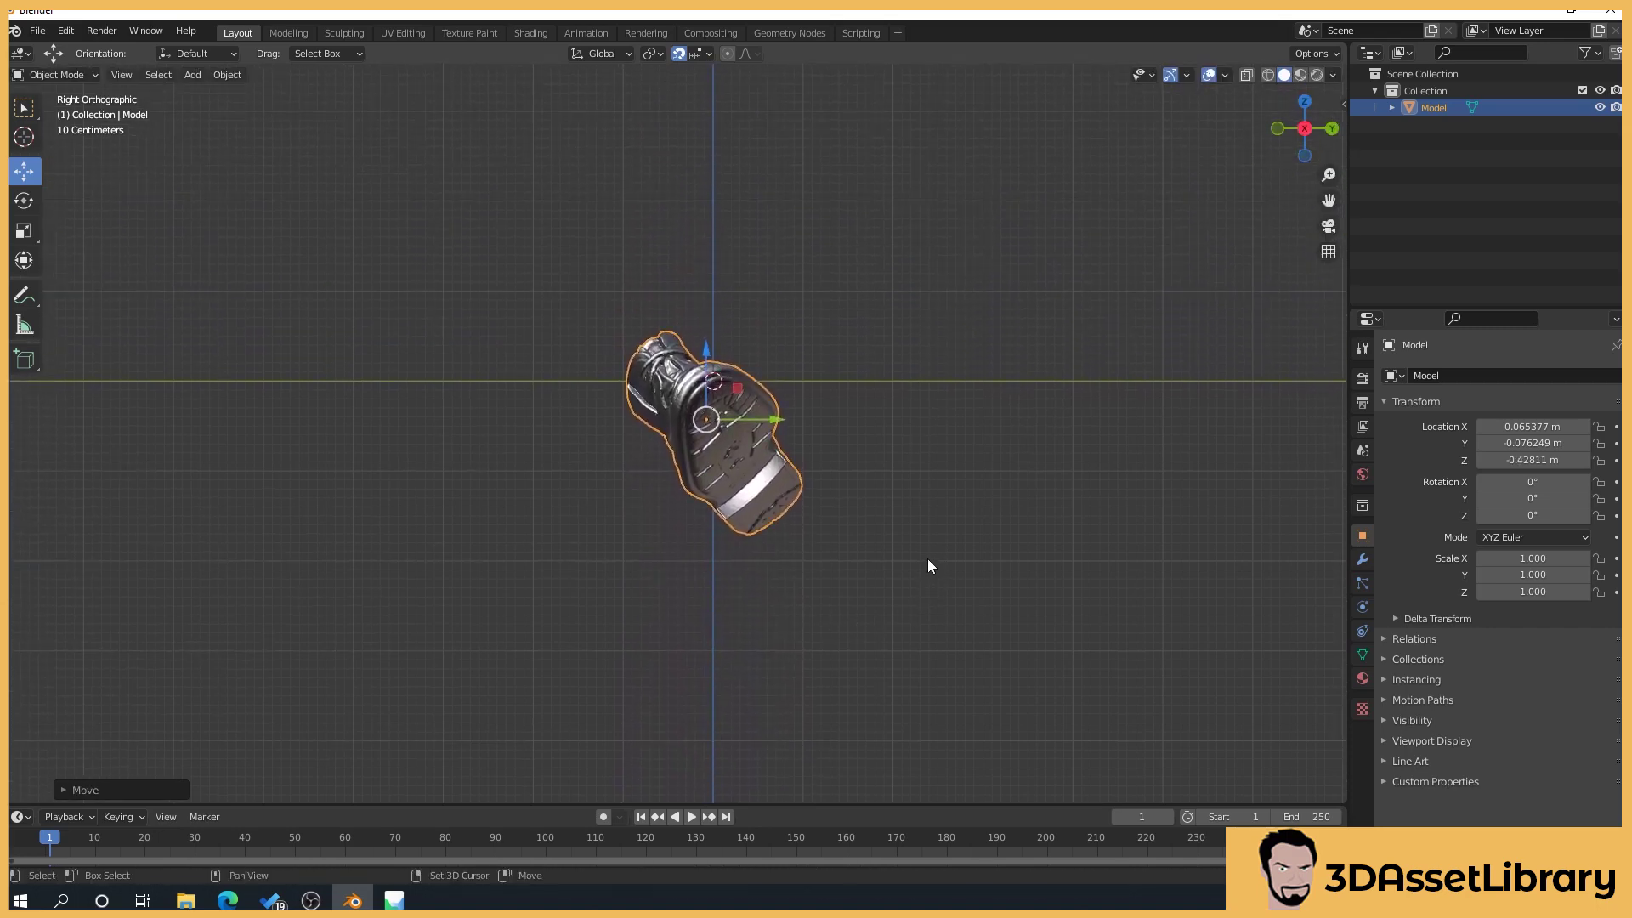
{"action": "left_click_drag", "start_coordinate": [705, 350], "coordinate": [718, 193]}
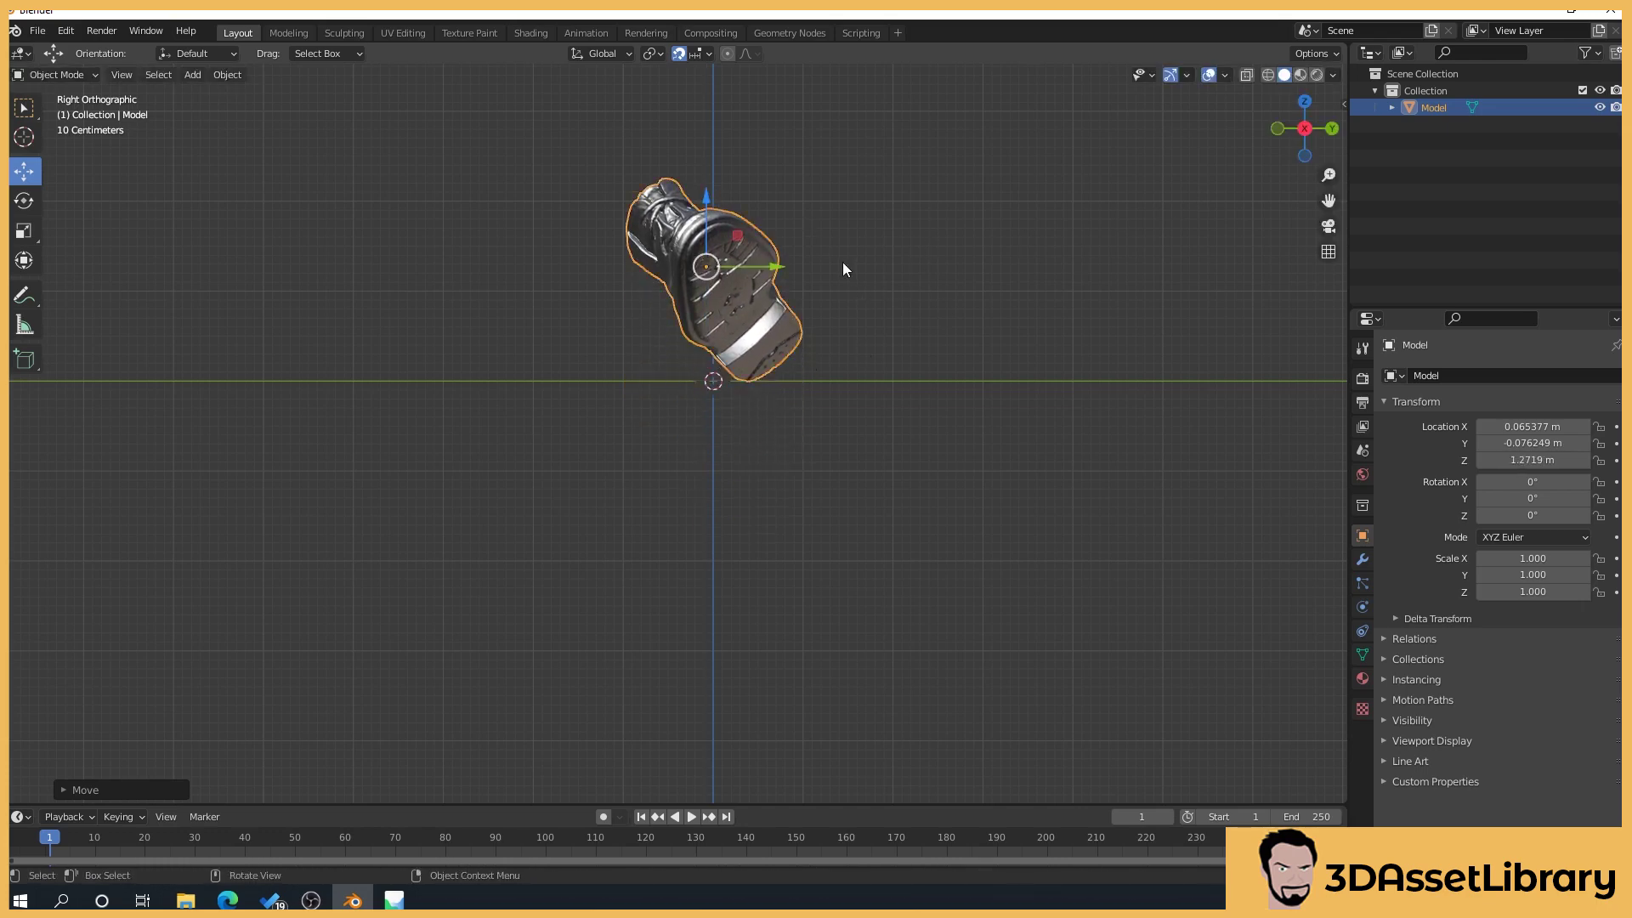
{"action": "scroll", "coordinate": [845, 265], "scroll_direction": "up", "scroll_amount": 1}
{"action": "middle_click_drag", "start_coordinate": [977, 231], "coordinate": [967, 340], "text": "shift"}
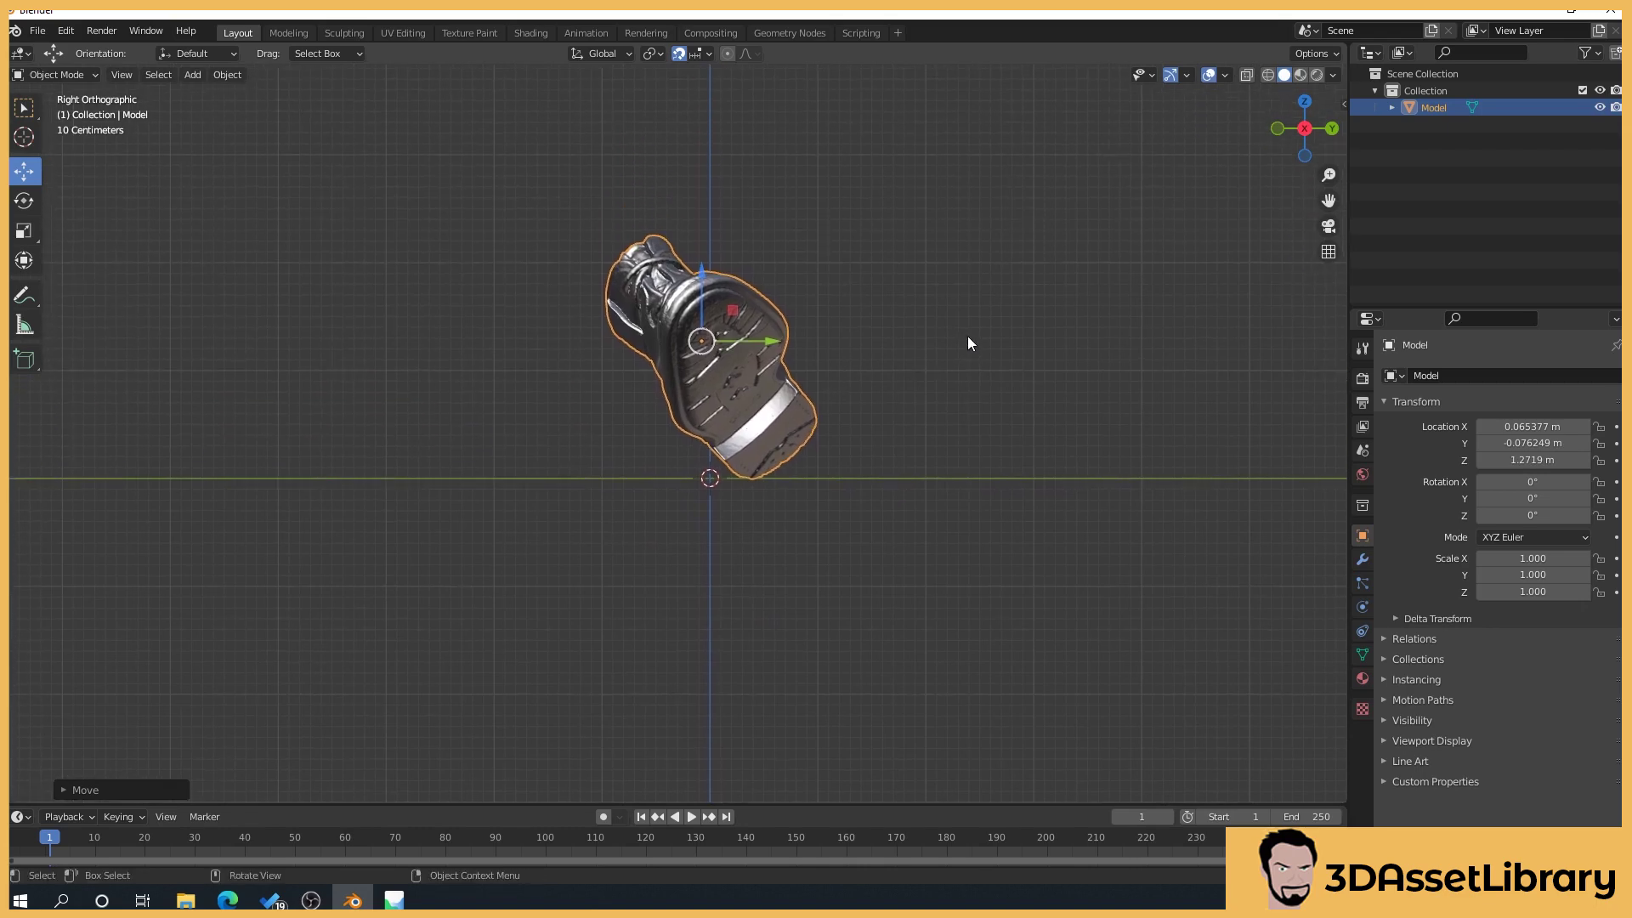
- In the right orthographic view, rotate the boot about the X axis to about -42.6° so that it stands upright
{"action": "key", "text": "shift+space"}
{"action": "key", "text": "r"}
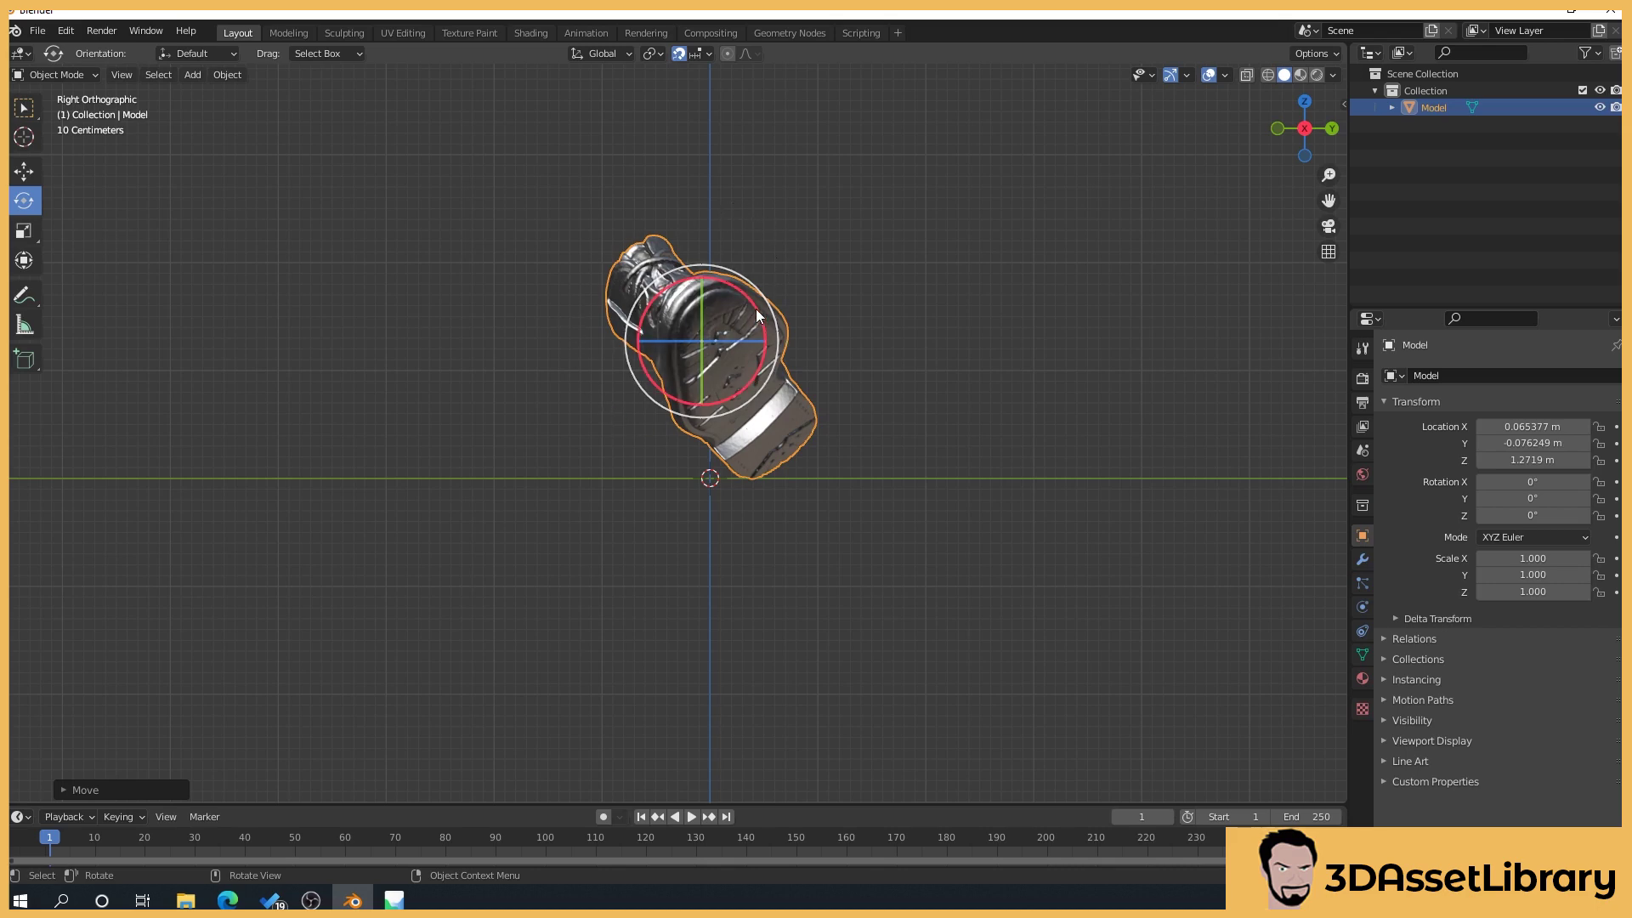
{"action": "left_click_drag", "start_coordinate": [755, 309], "coordinate": [739, 346]}
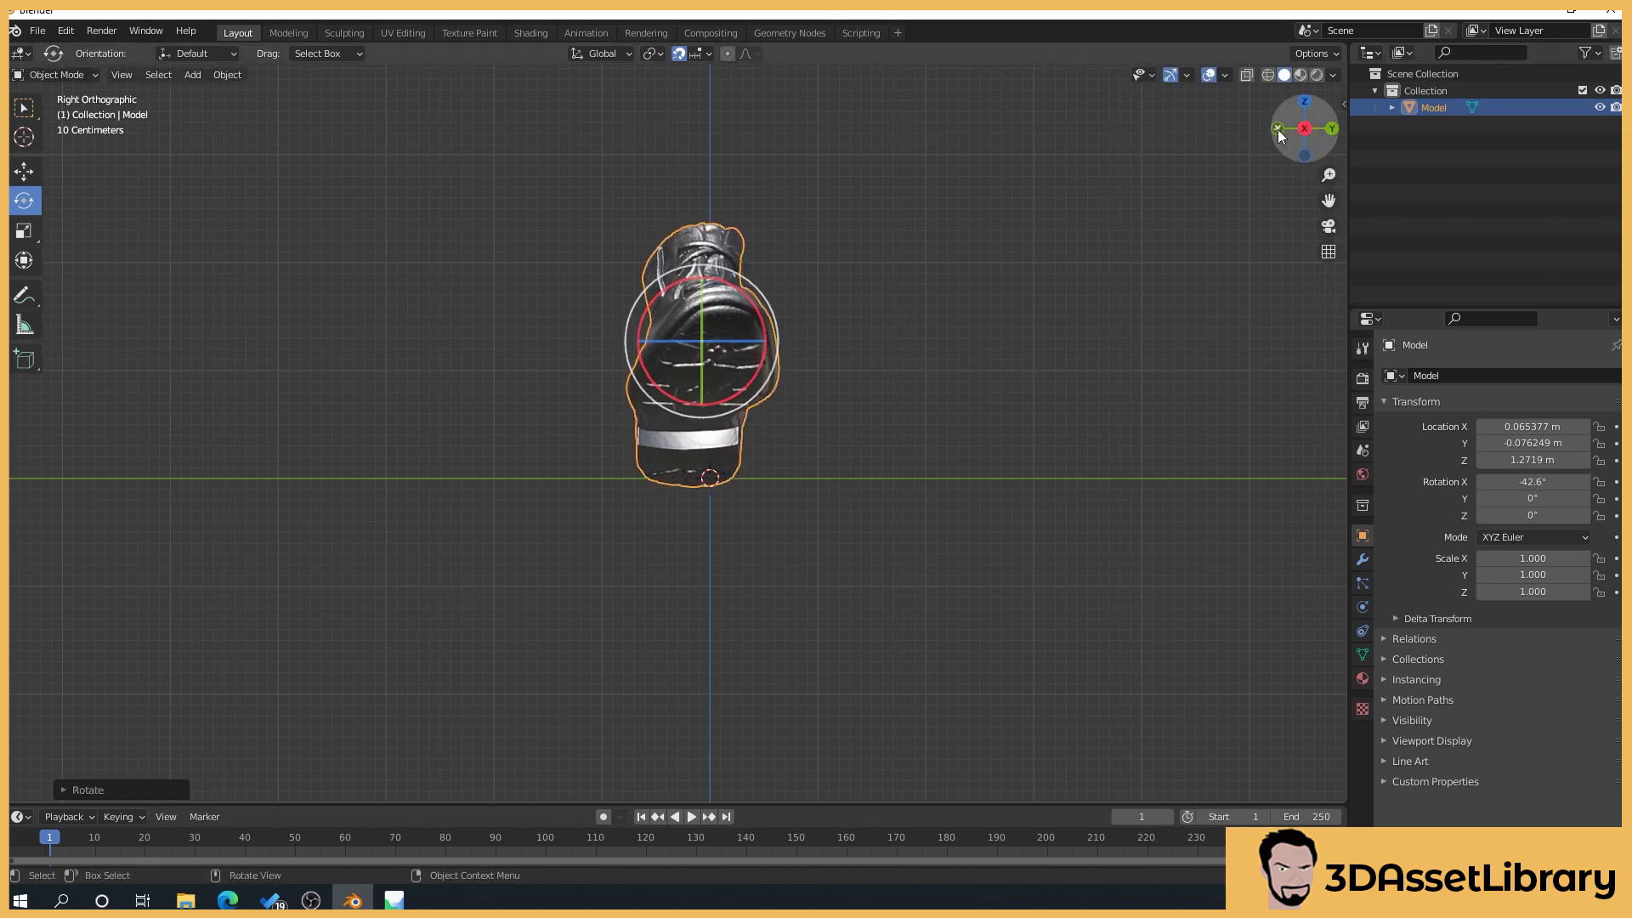
- In the front orthographic view, level the sole by rotating the boot to about 24.1° on Y, and lower it to about 0.87 m on Z
{"action": "left_click_drag", "start_coordinate": [1275, 129], "coordinate": [1256, 151]}
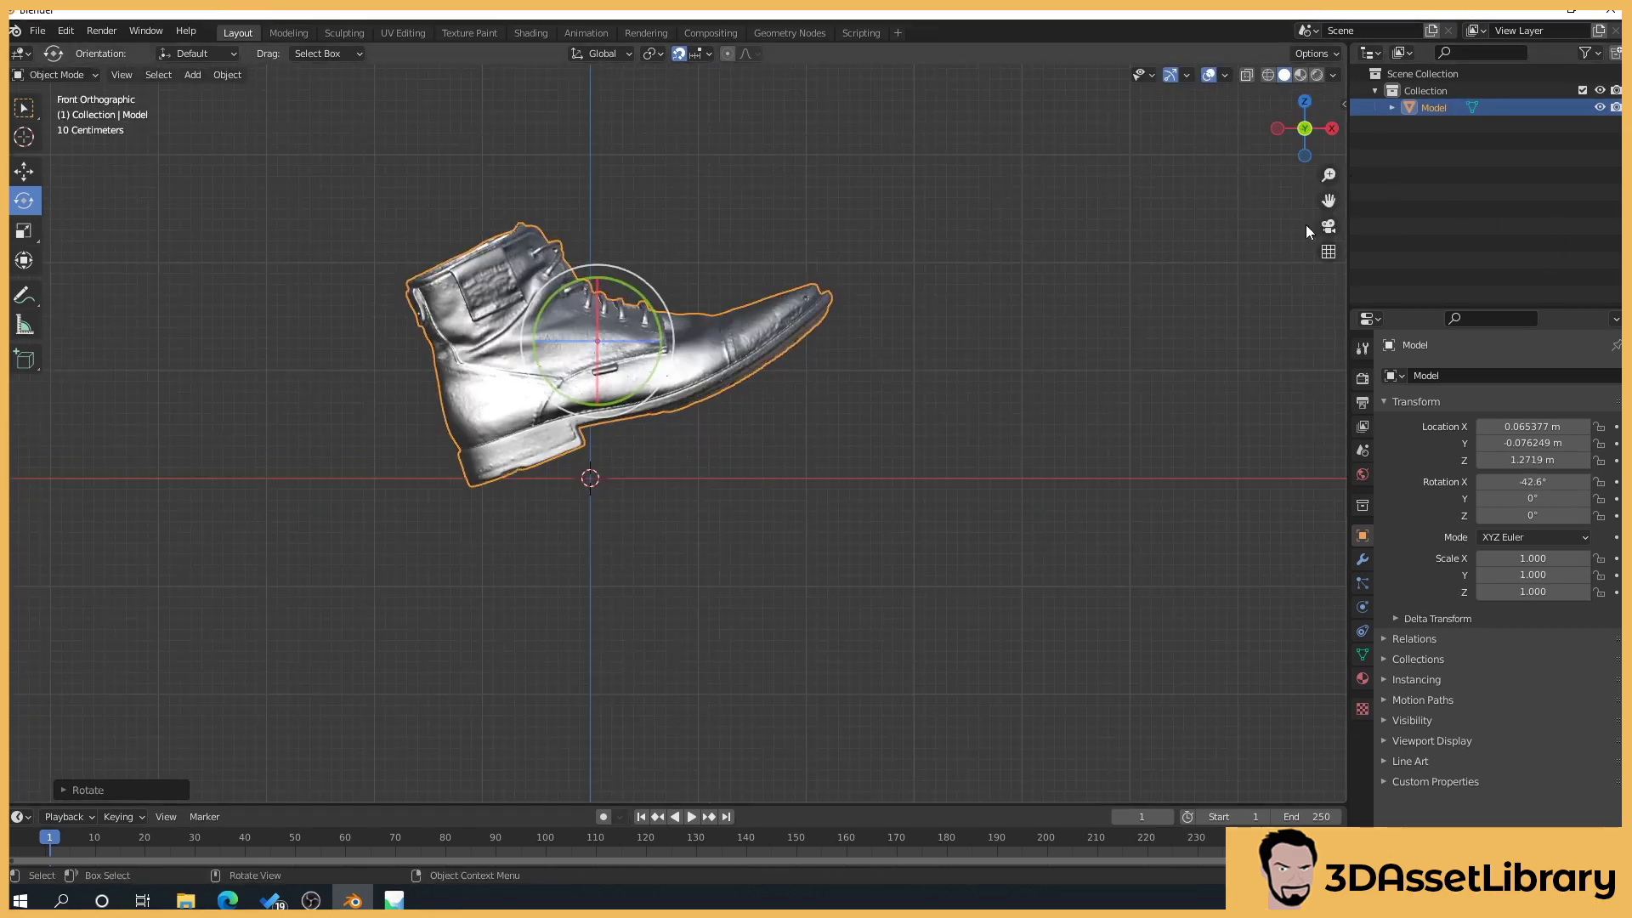
{"action": "left_click_drag", "start_coordinate": [634, 291], "coordinate": [598, 319]}
{"action": "key", "text": "shift+space"}
{"action": "key", "text": "g"}
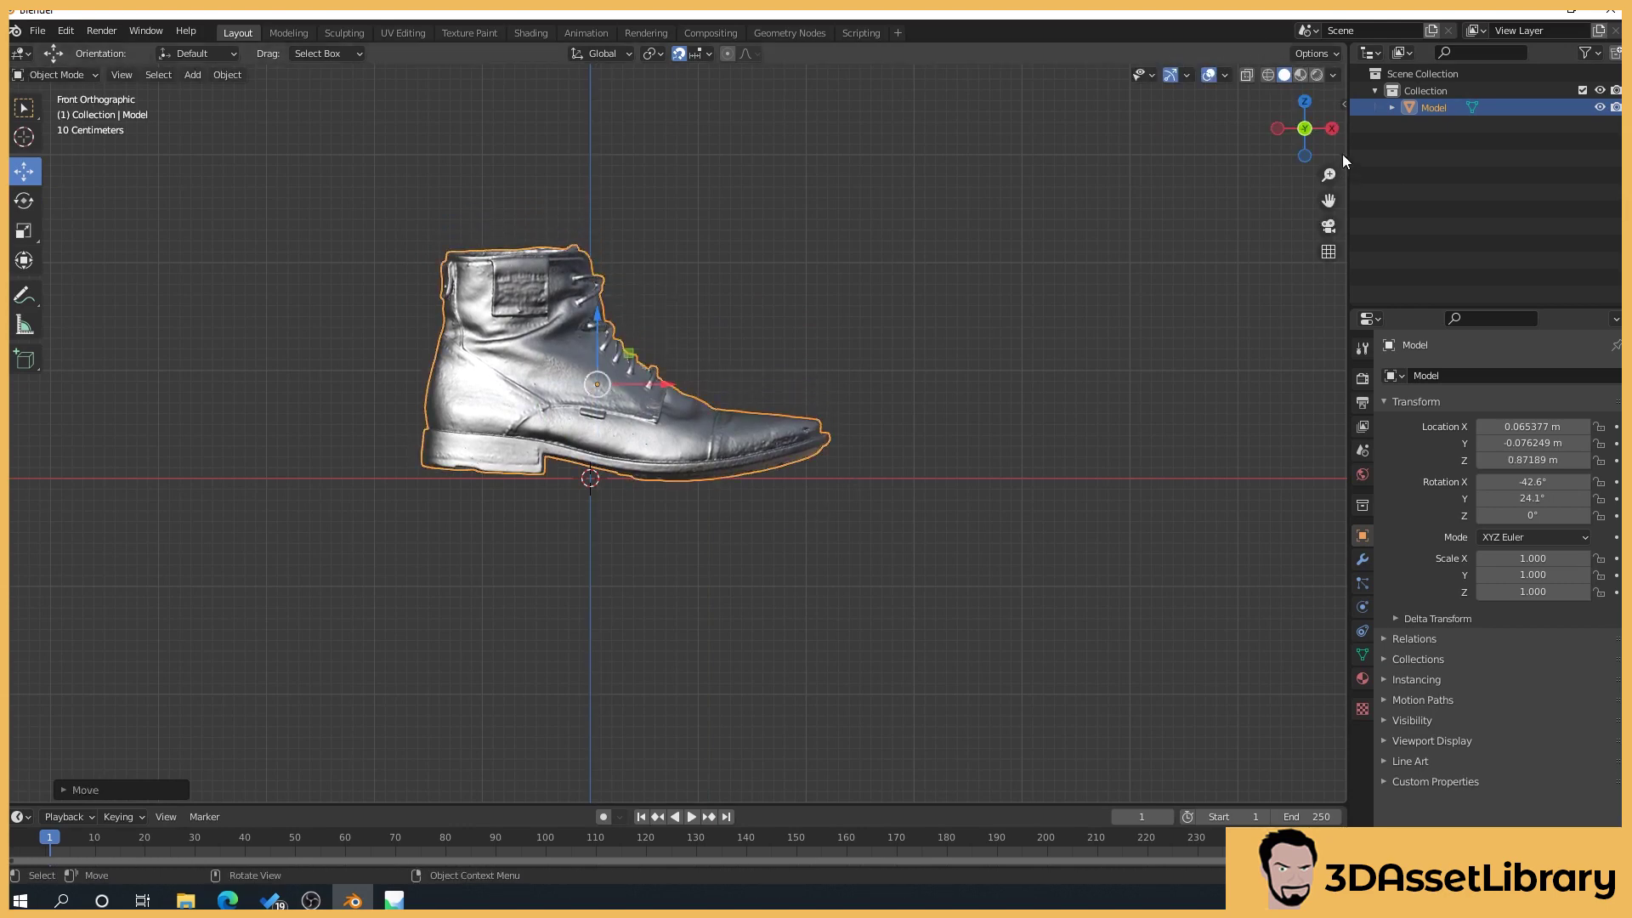
- In the top orthographic view, rotate the boot about the Z axis to about -6.45° so that it lines up with the X axis
{"action": "left_click", "coordinate": [1306, 104]}
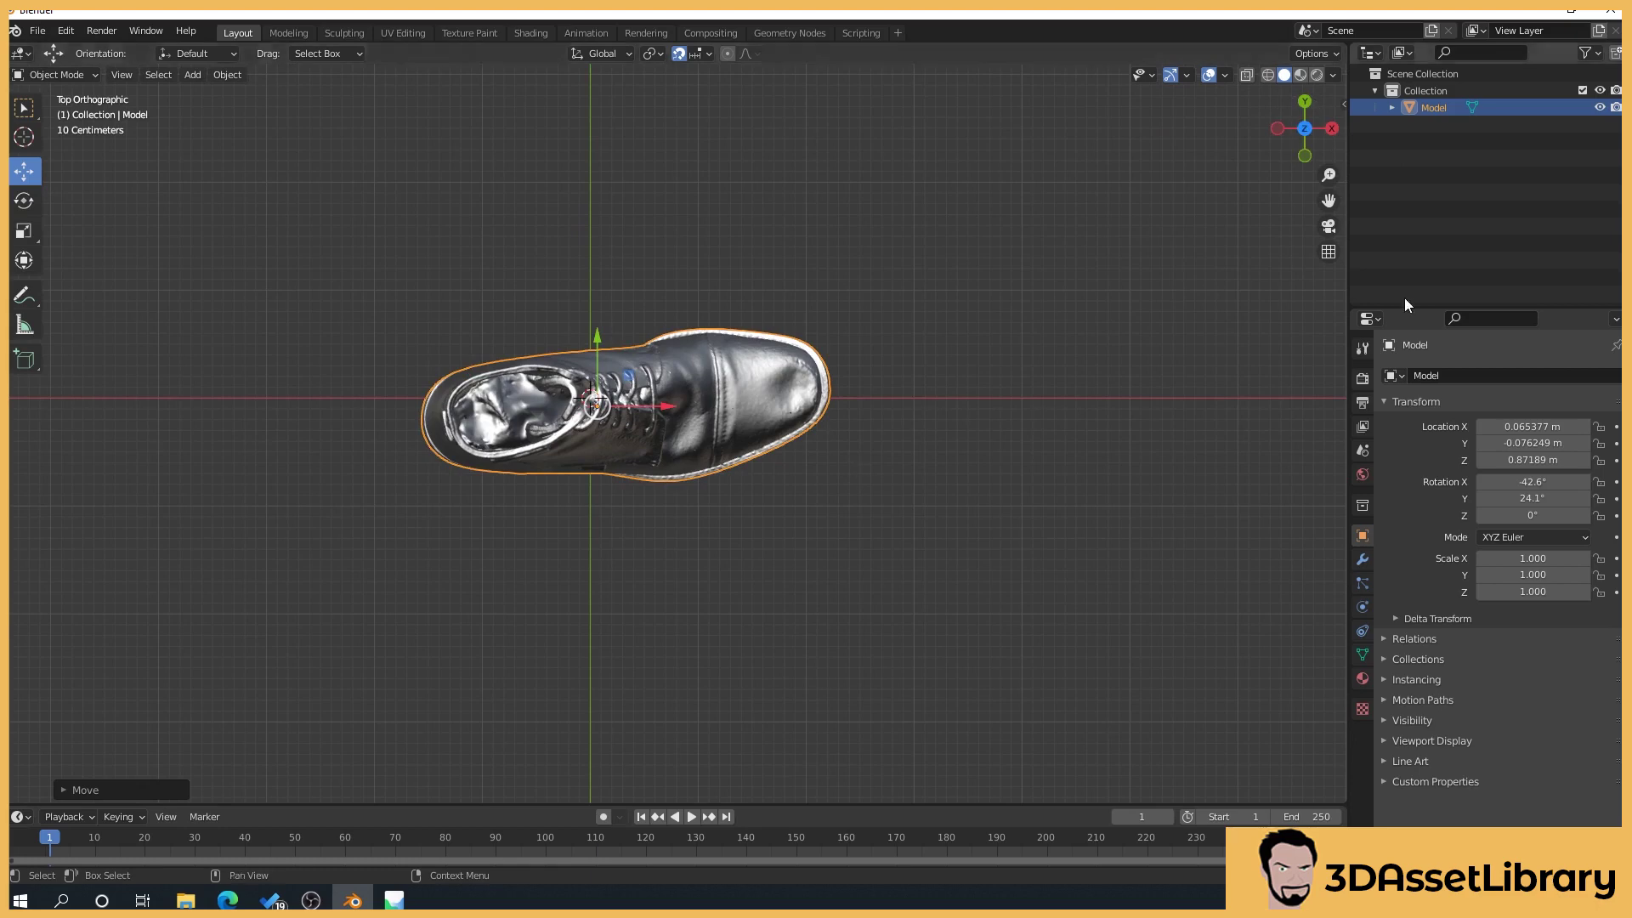
{"action": "key", "text": "shift+space"}
{"action": "key", "text": "r"}
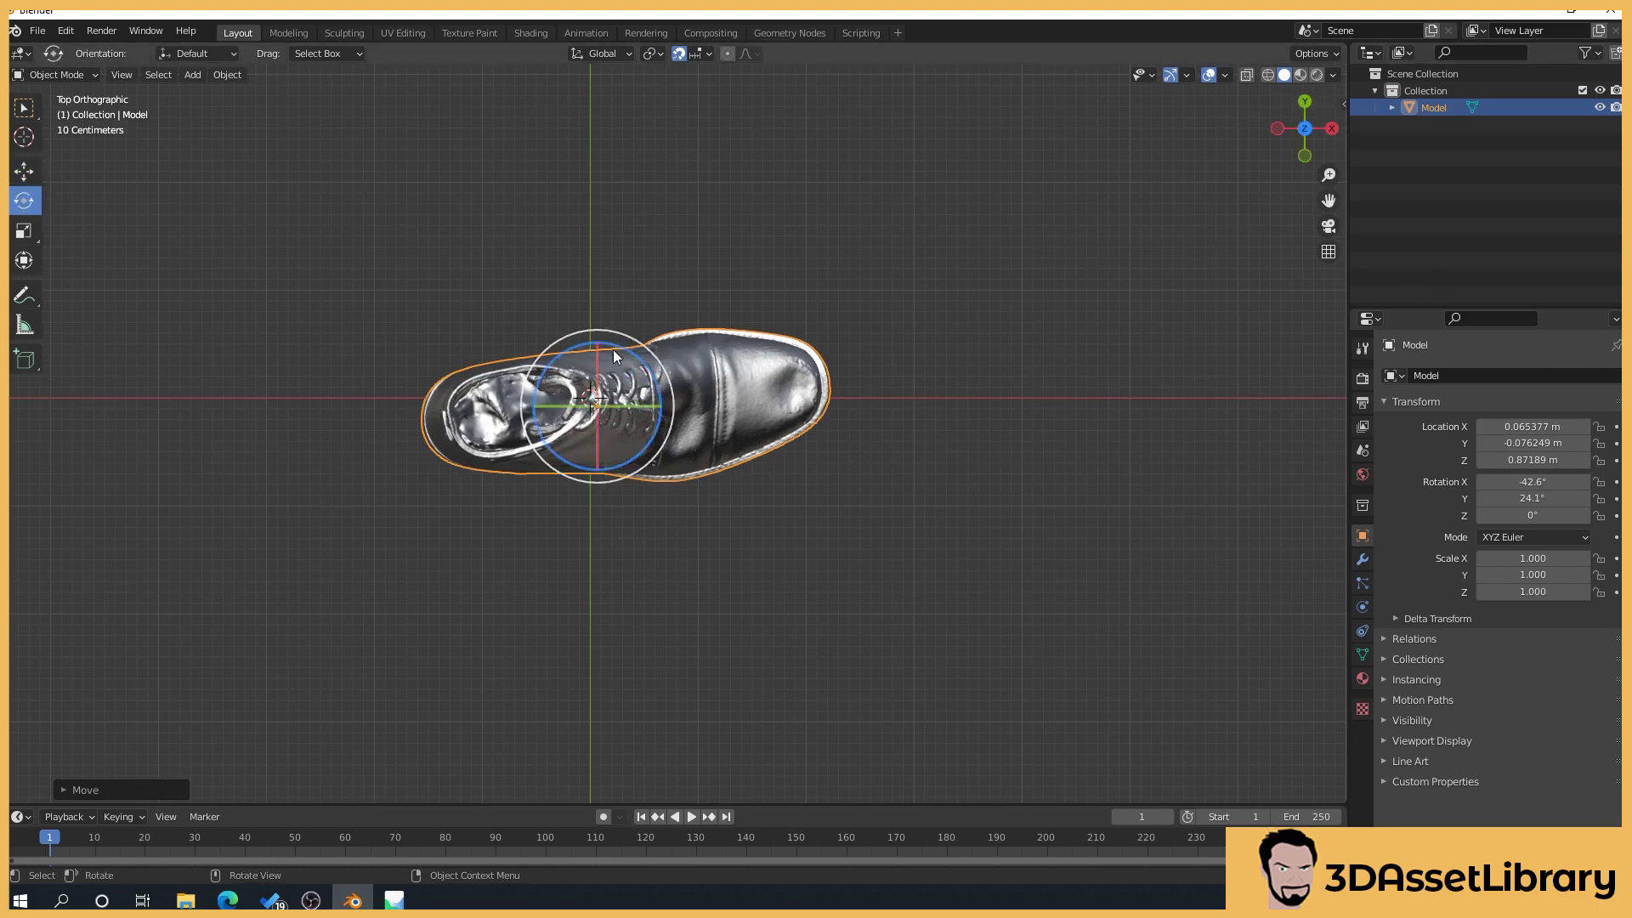
{"action": "left_click_drag", "start_coordinate": [618, 345], "coordinate": [629, 349]}
{"action": "middle_click_drag", "start_coordinate": [634, 401], "coordinate": [792, 461]}
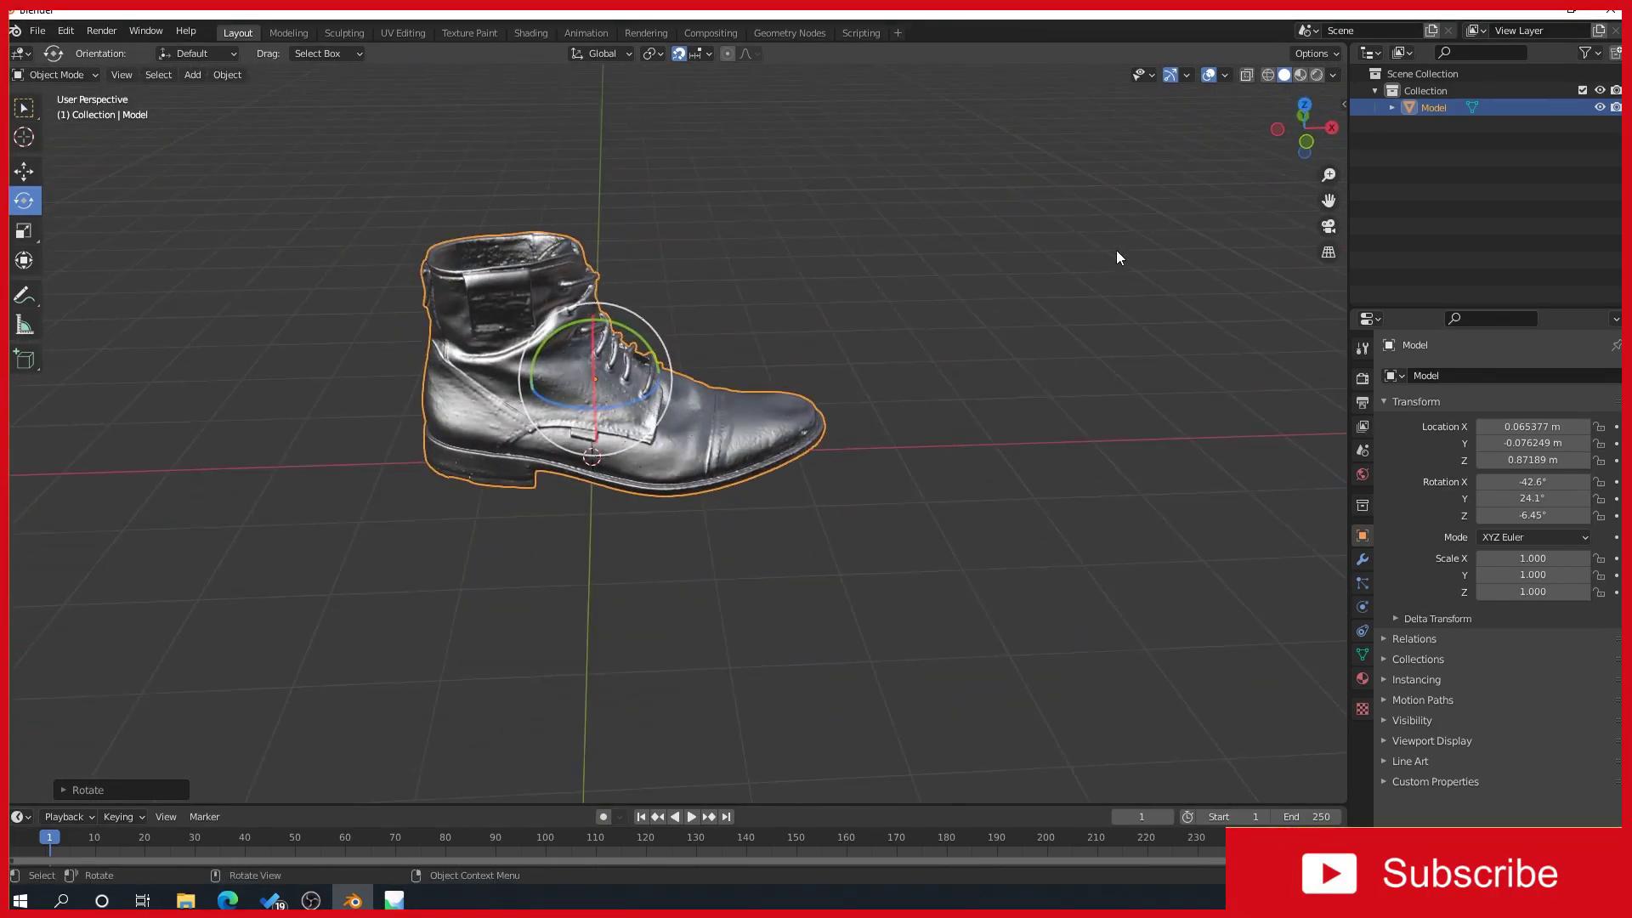
{"action": "middle_click_drag", "start_coordinate": [1117, 257], "coordinate": [61, 136]}
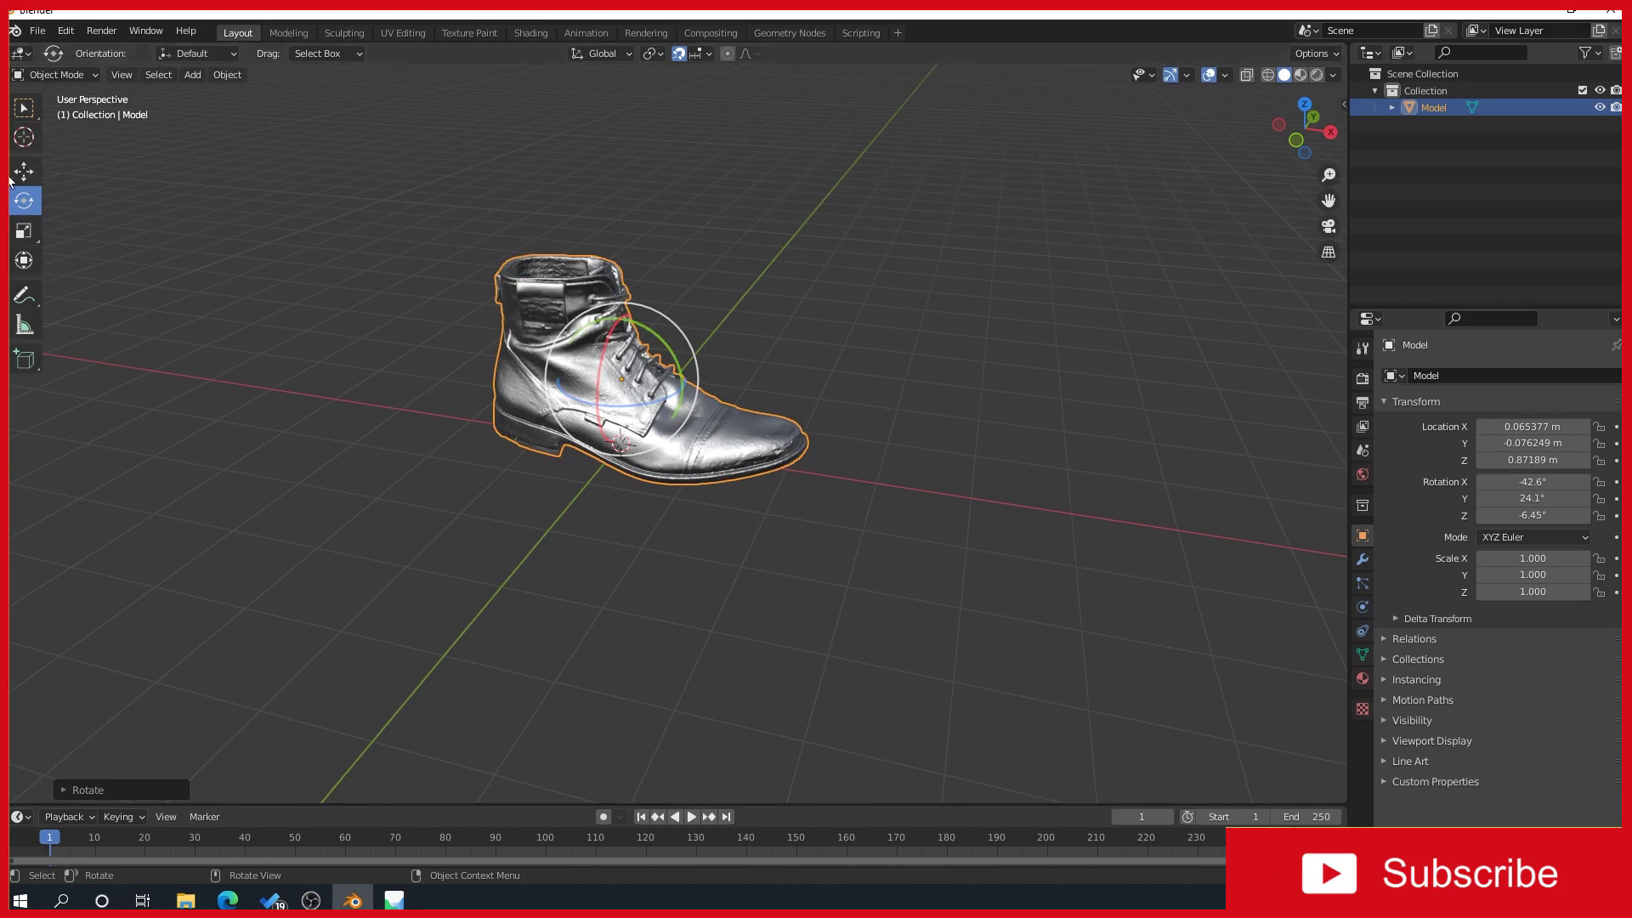
- Deselect the boot and examine its alignment and mesh density in perspective, using wireframe and solid shading
{"action": "left_click", "coordinate": [25, 115]}
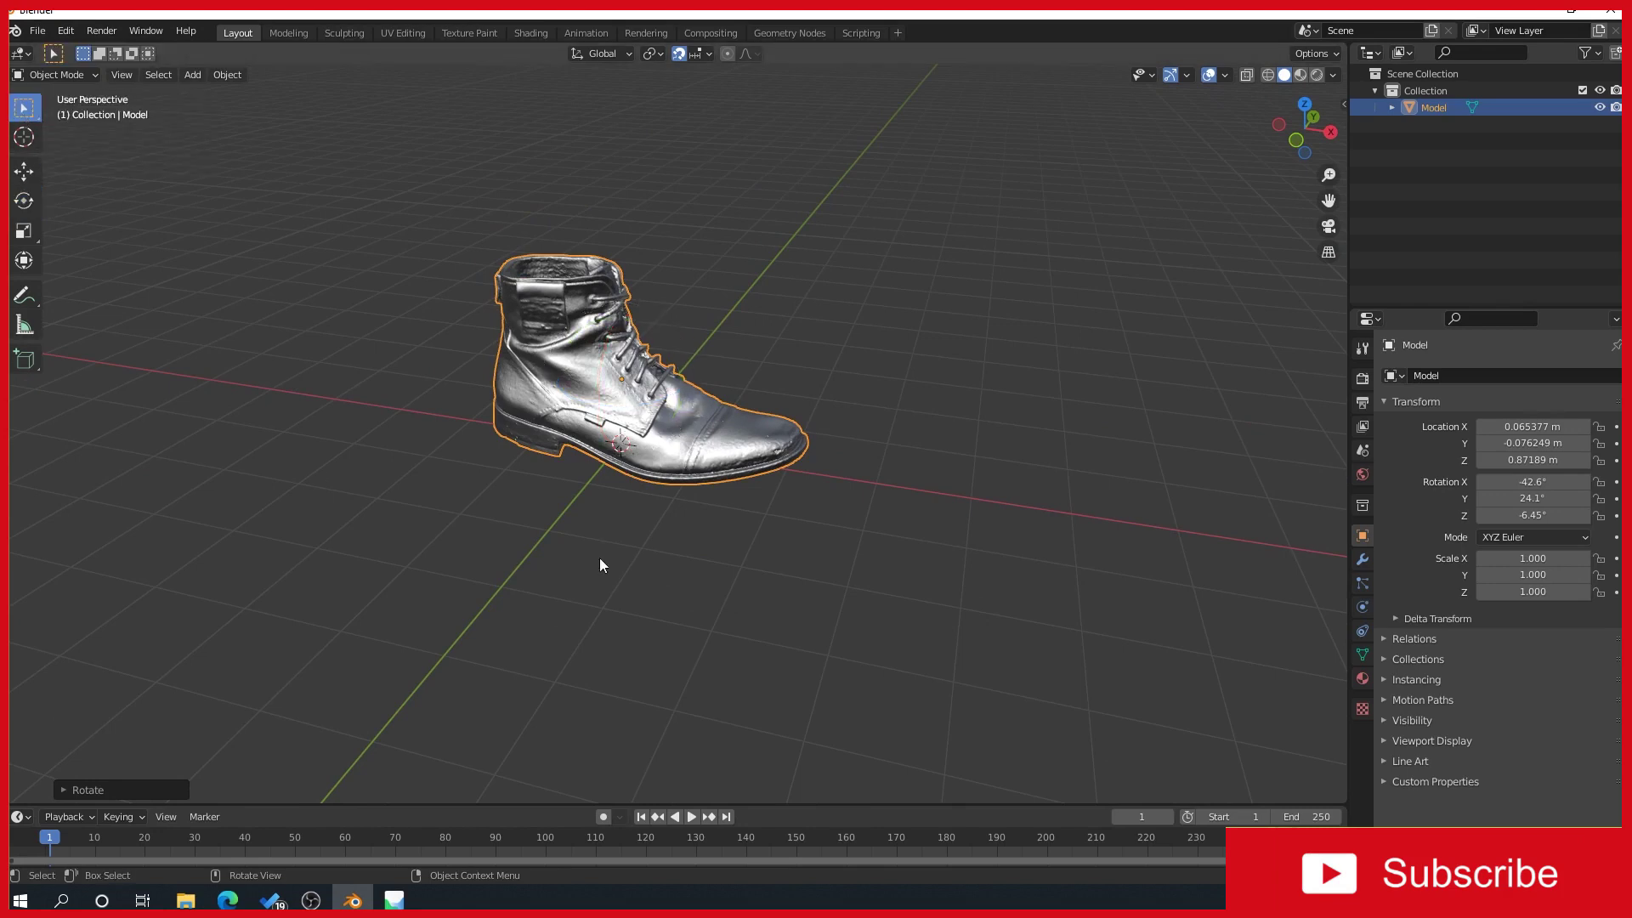
{"action": "middle_click_drag", "start_coordinate": [599, 557], "coordinate": [990, 534]}
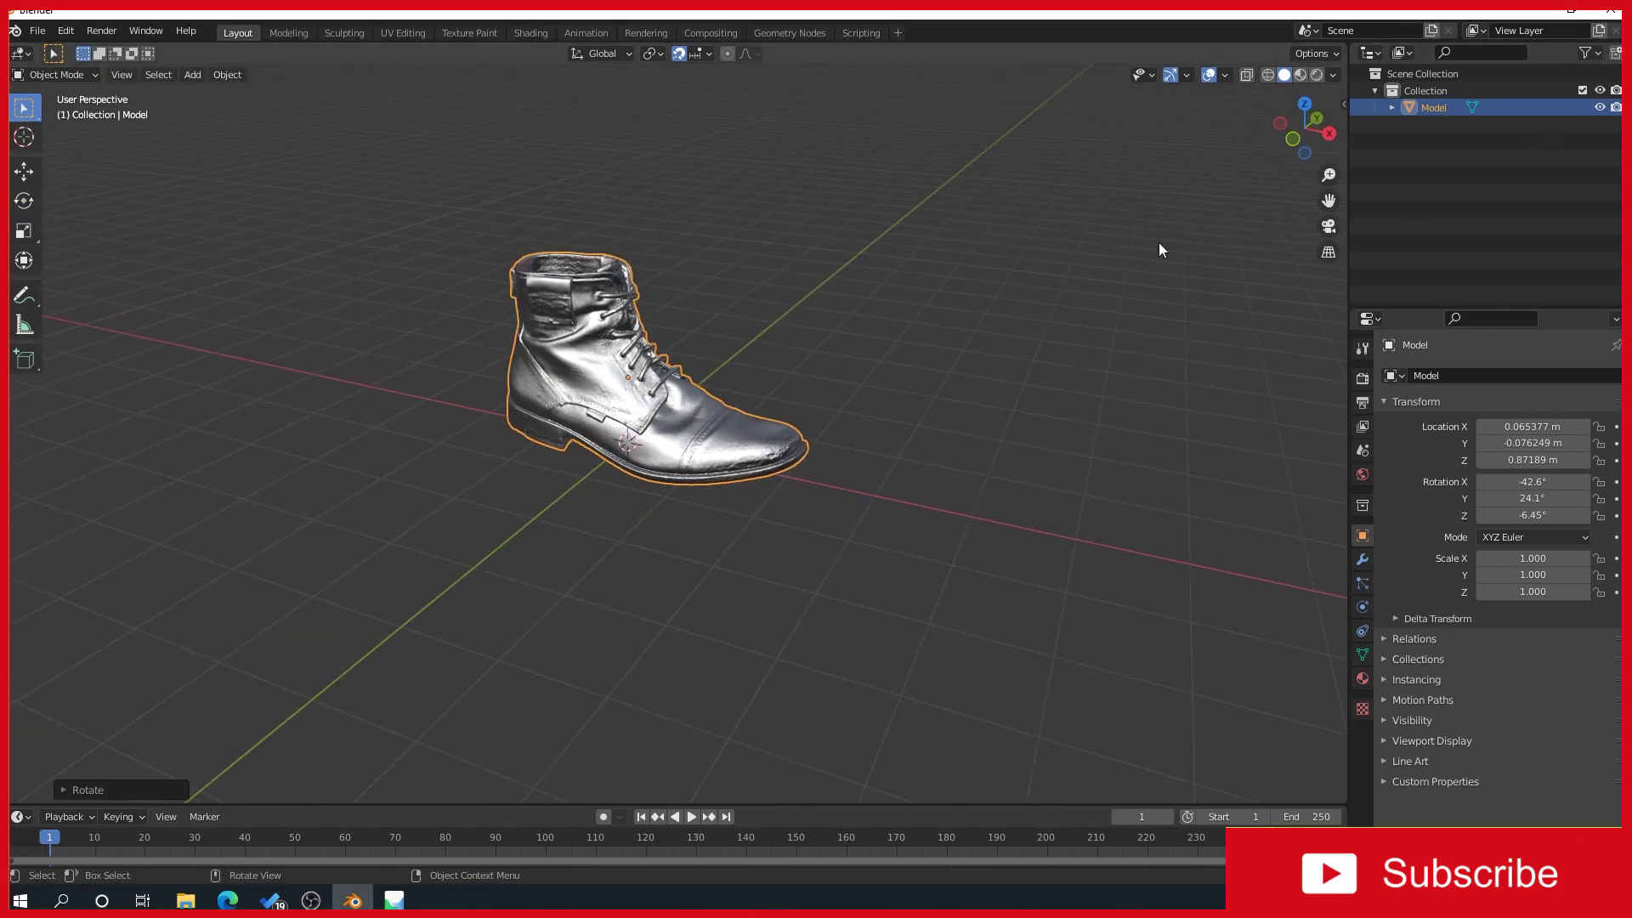
{"action": "left_click", "coordinate": [800, 498]}
{"action": "scroll", "coordinate": [783, 502], "scroll_direction": "up", "scroll_amount": 2}
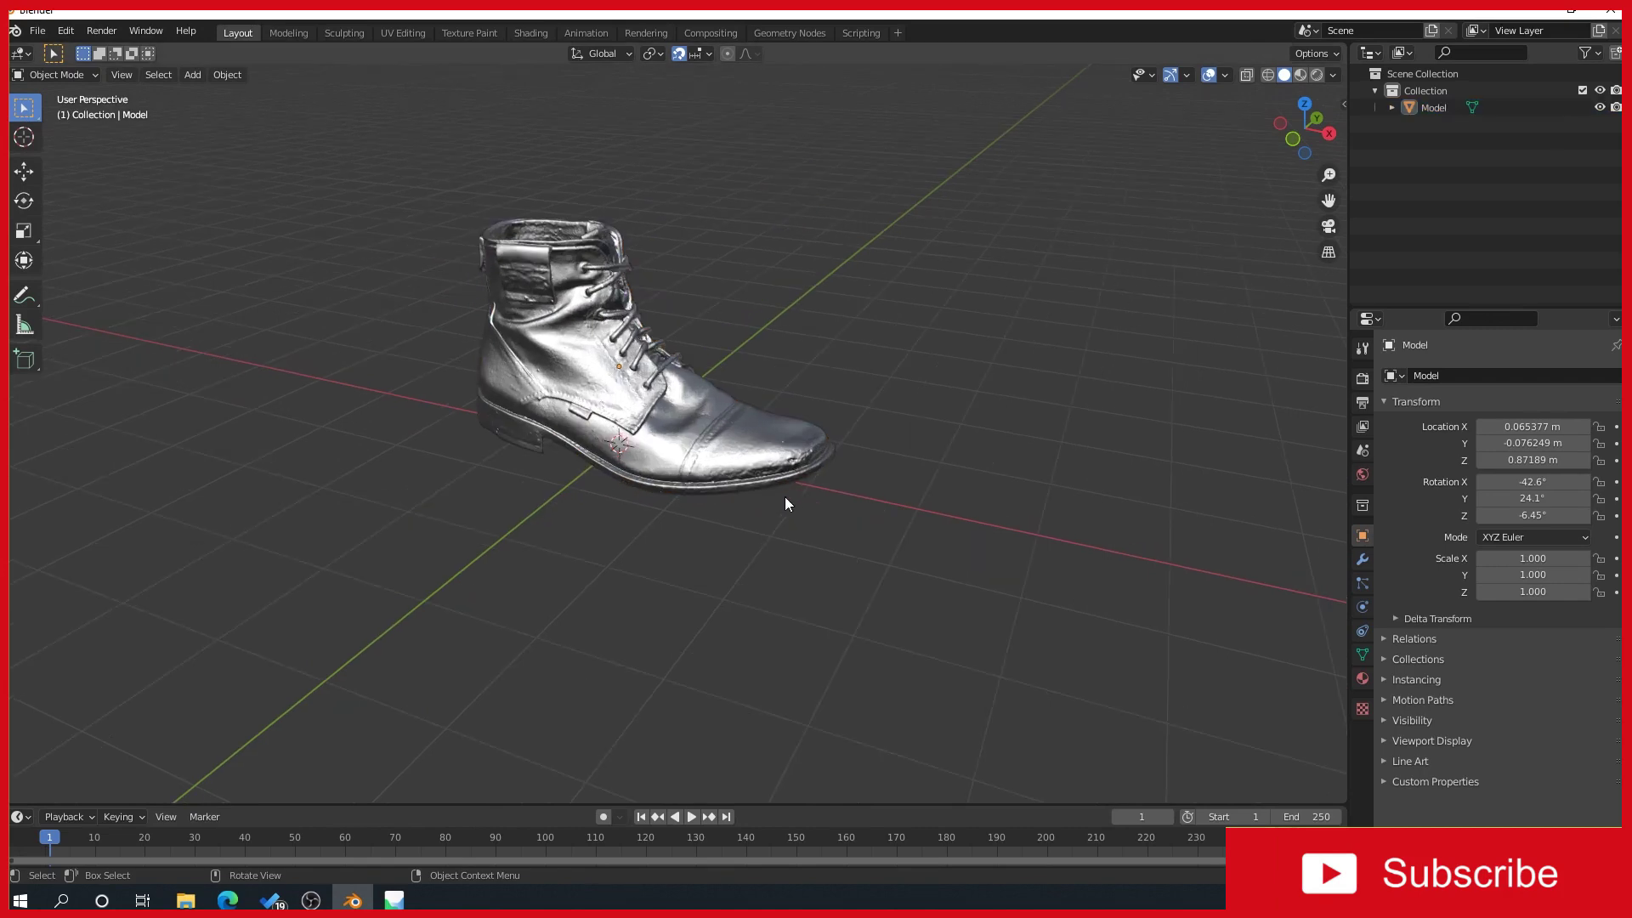
{"action": "left_click", "coordinate": [1271, 78]}
{"action": "scroll", "coordinate": [517, 428], "scroll_direction": "up", "scroll_amount": 6}
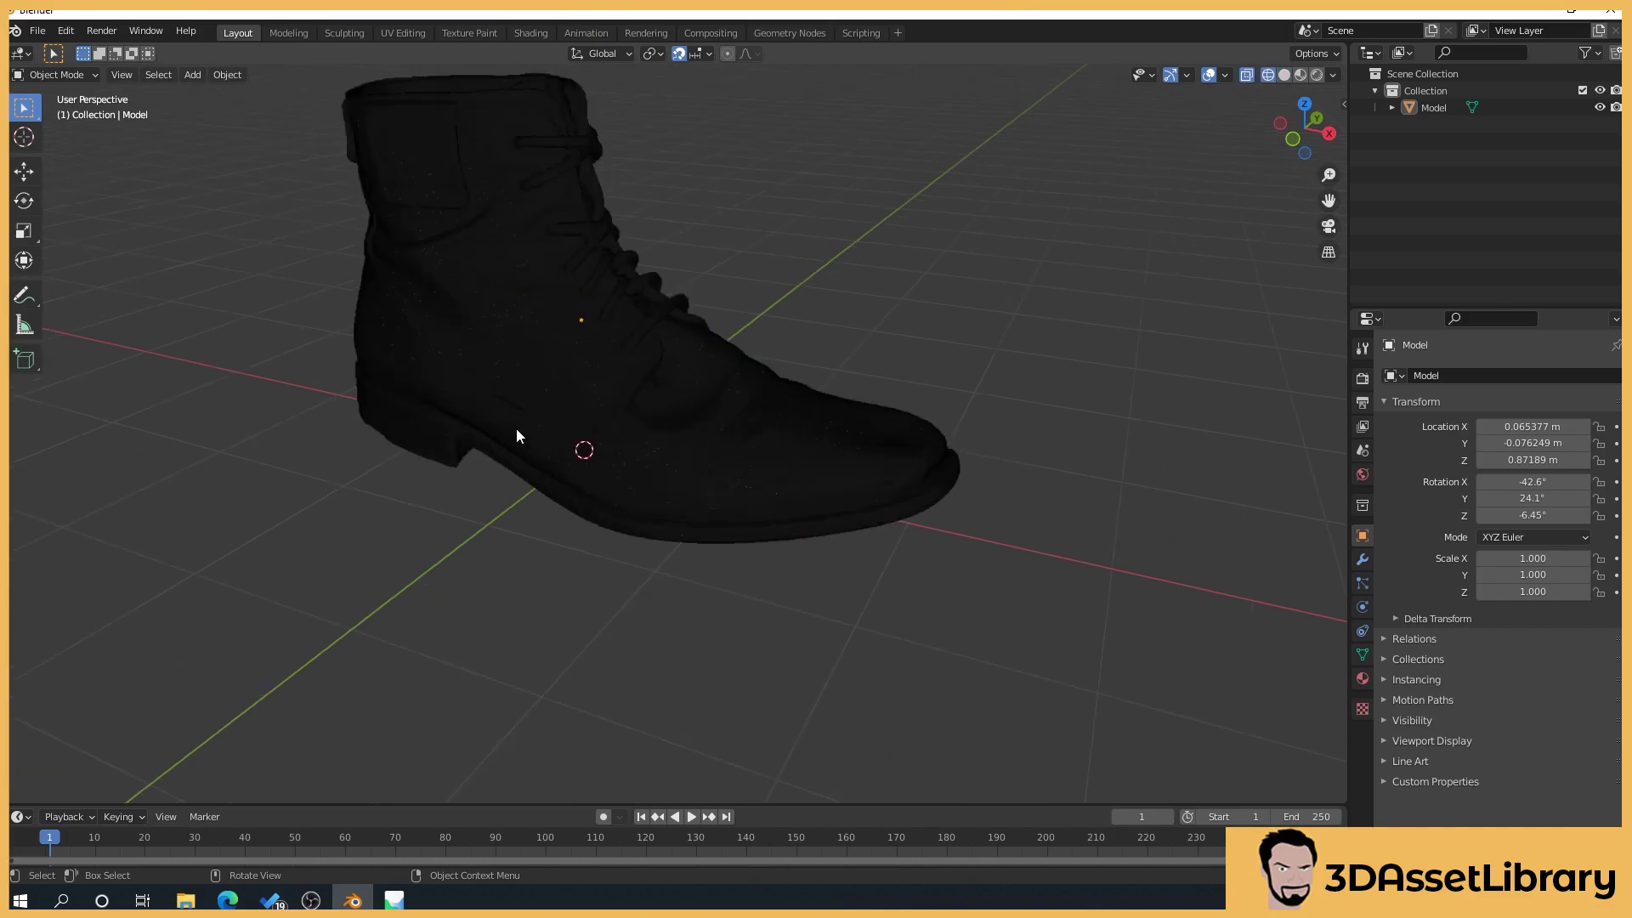
{"action": "scroll", "coordinate": [717, 474], "scroll_direction": "down", "scroll_amount": 2}
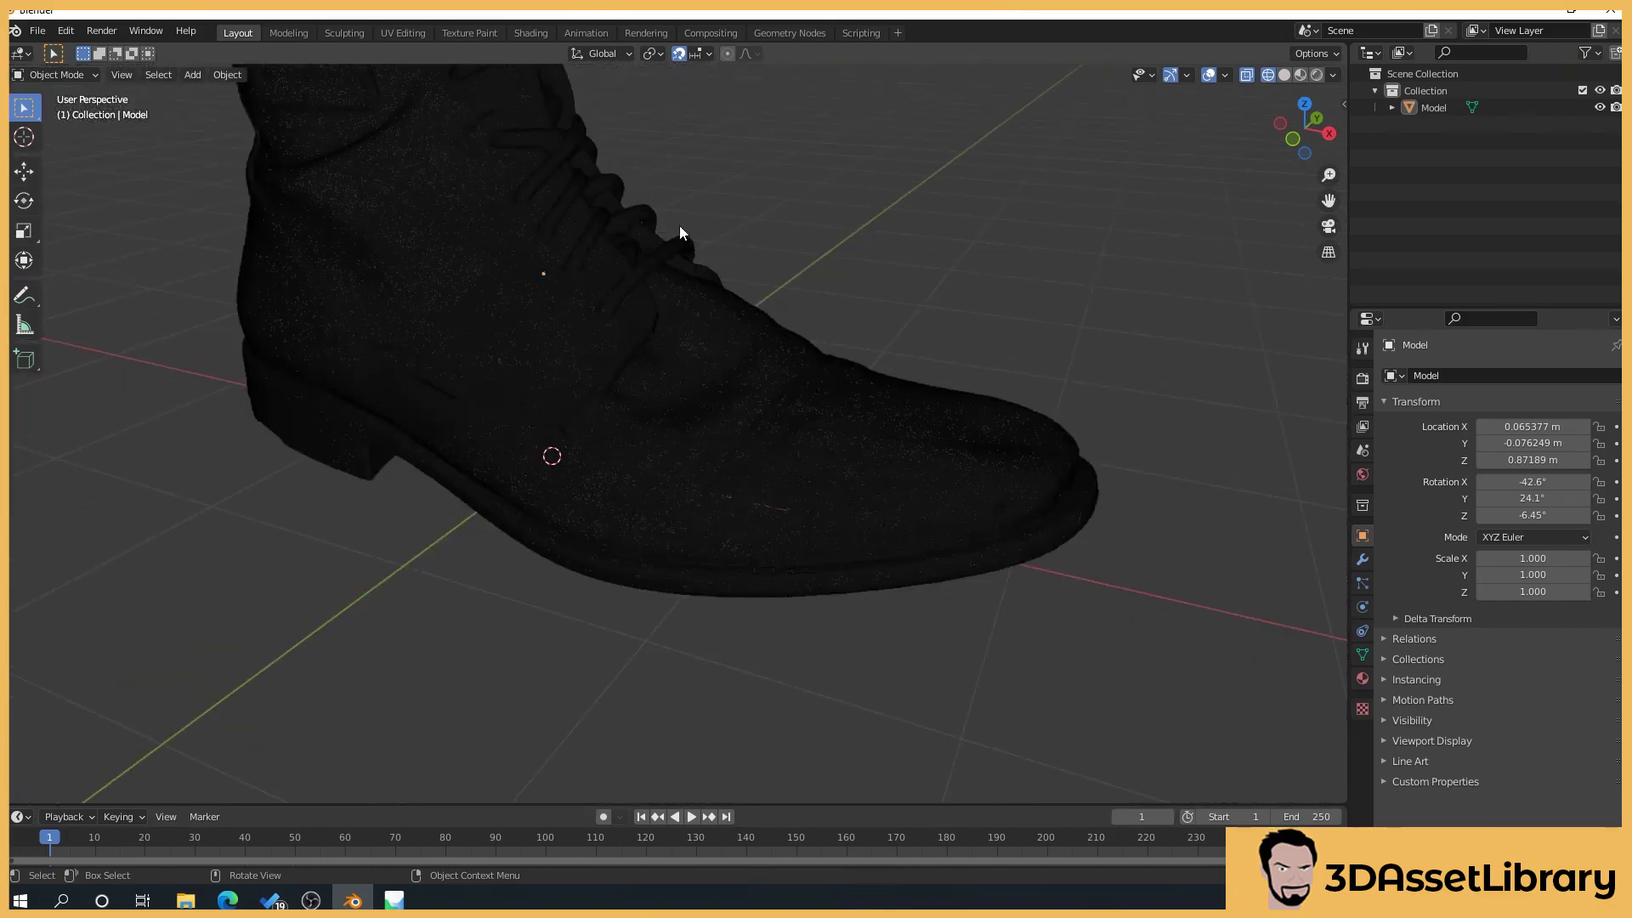
{"action": "left_click", "coordinate": [1284, 75]}
{"action": "scroll", "coordinate": [544, 408], "scroll_direction": "down", "scroll_amount": 4}
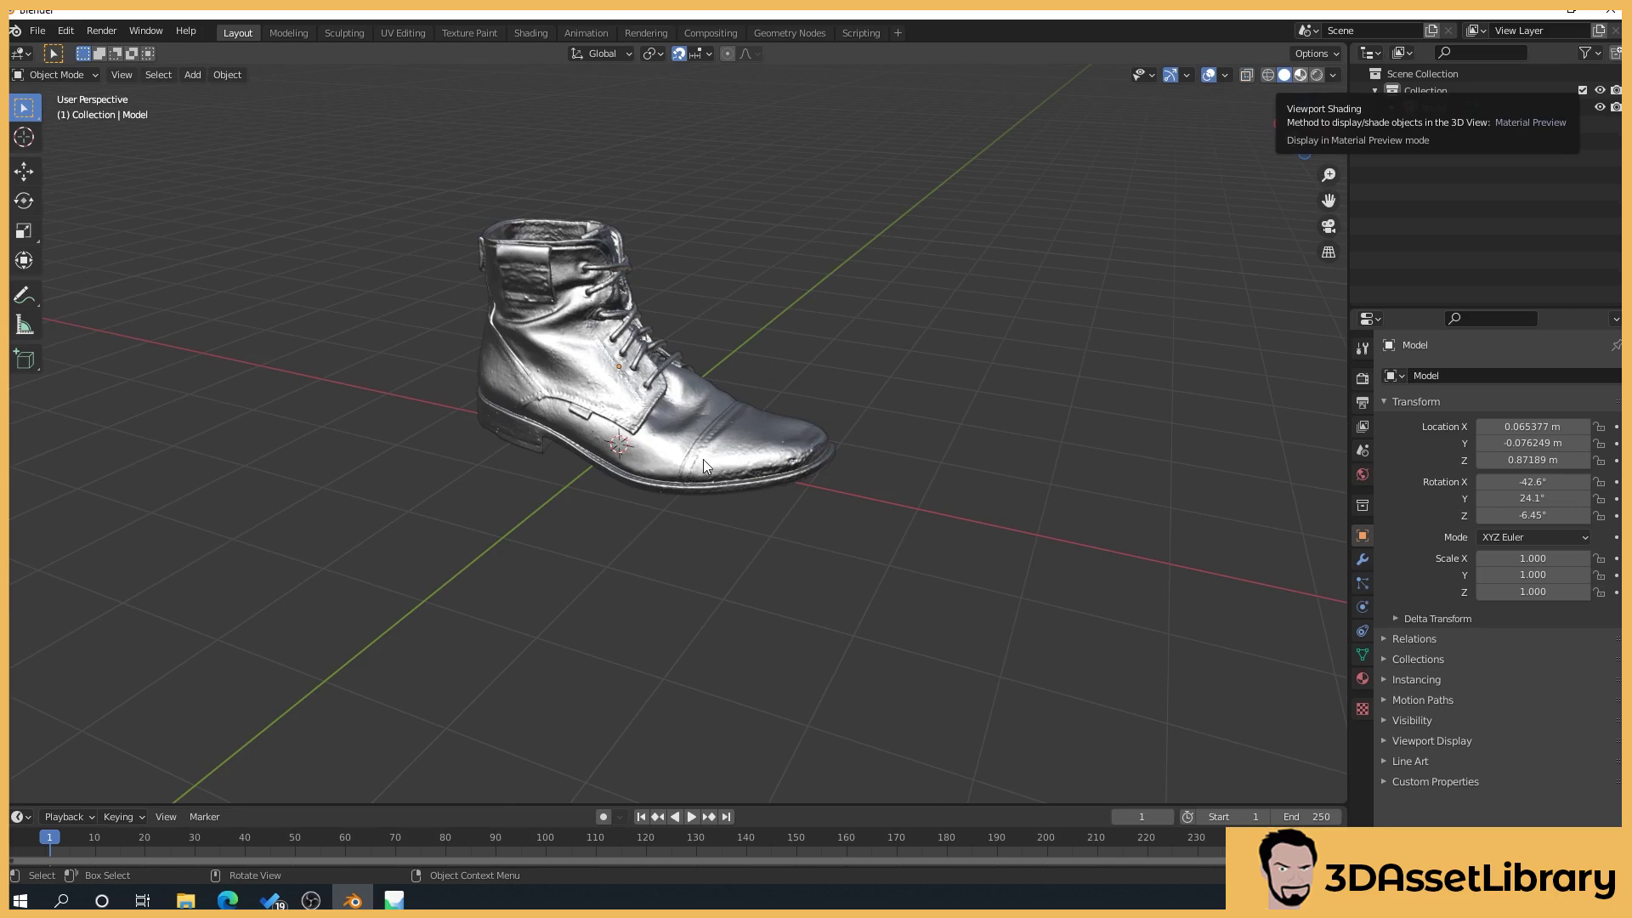
- Display the viewport in Material Preview shading and select the boot model
{"action": "scroll", "coordinate": [782, 427], "scroll_direction": "up", "scroll_amount": 2}
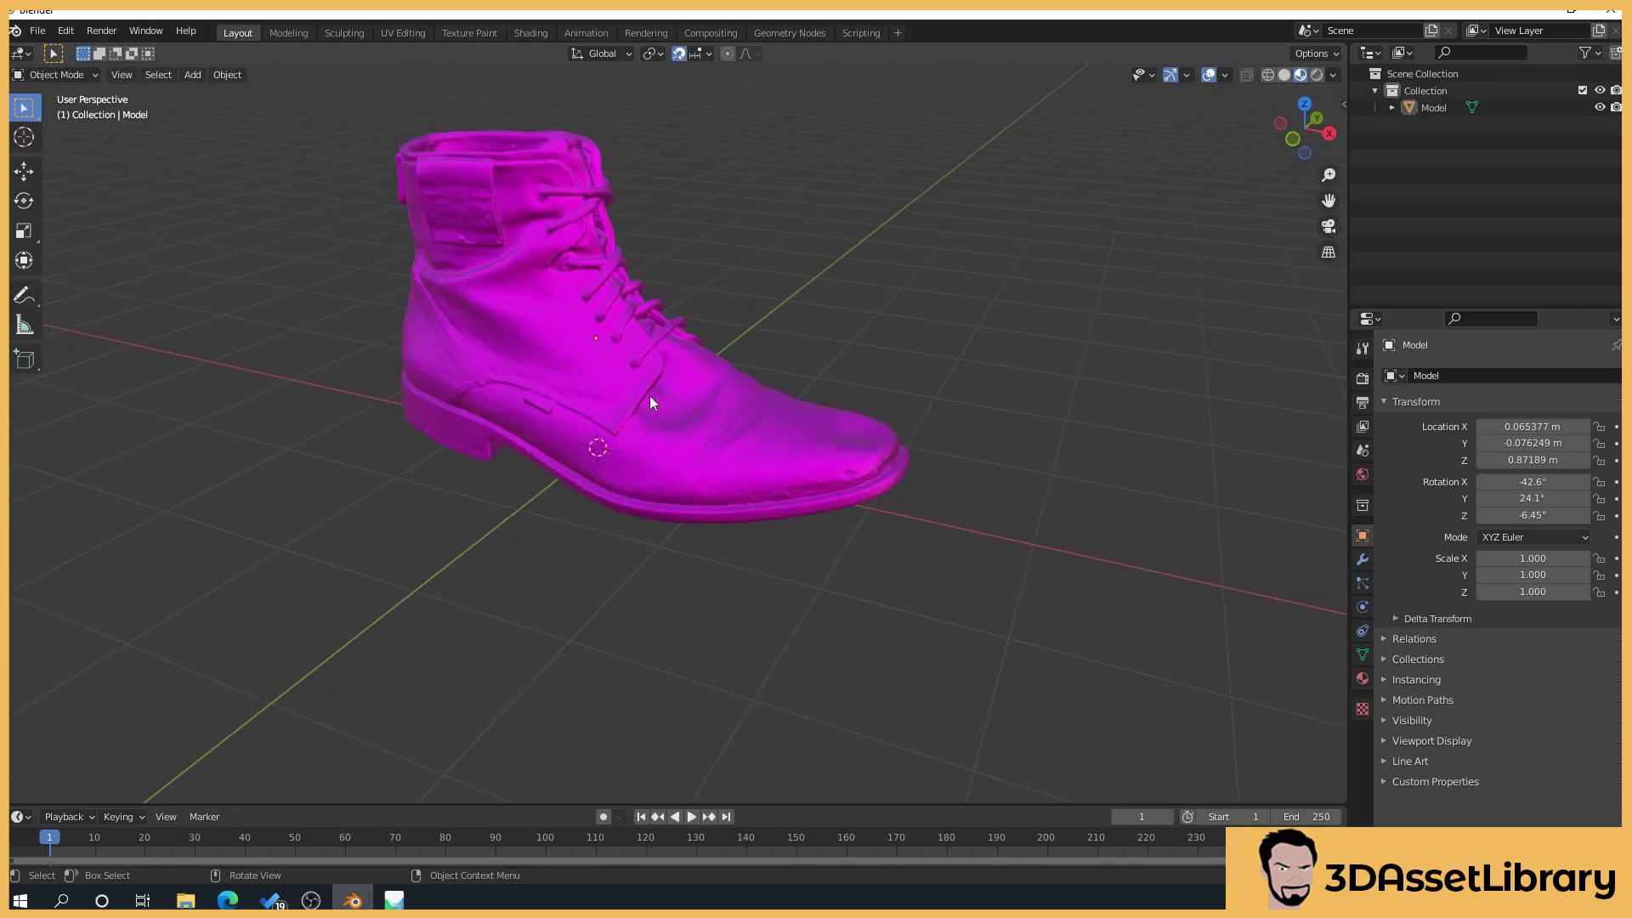
{"action": "left_click", "coordinate": [582, 419]}
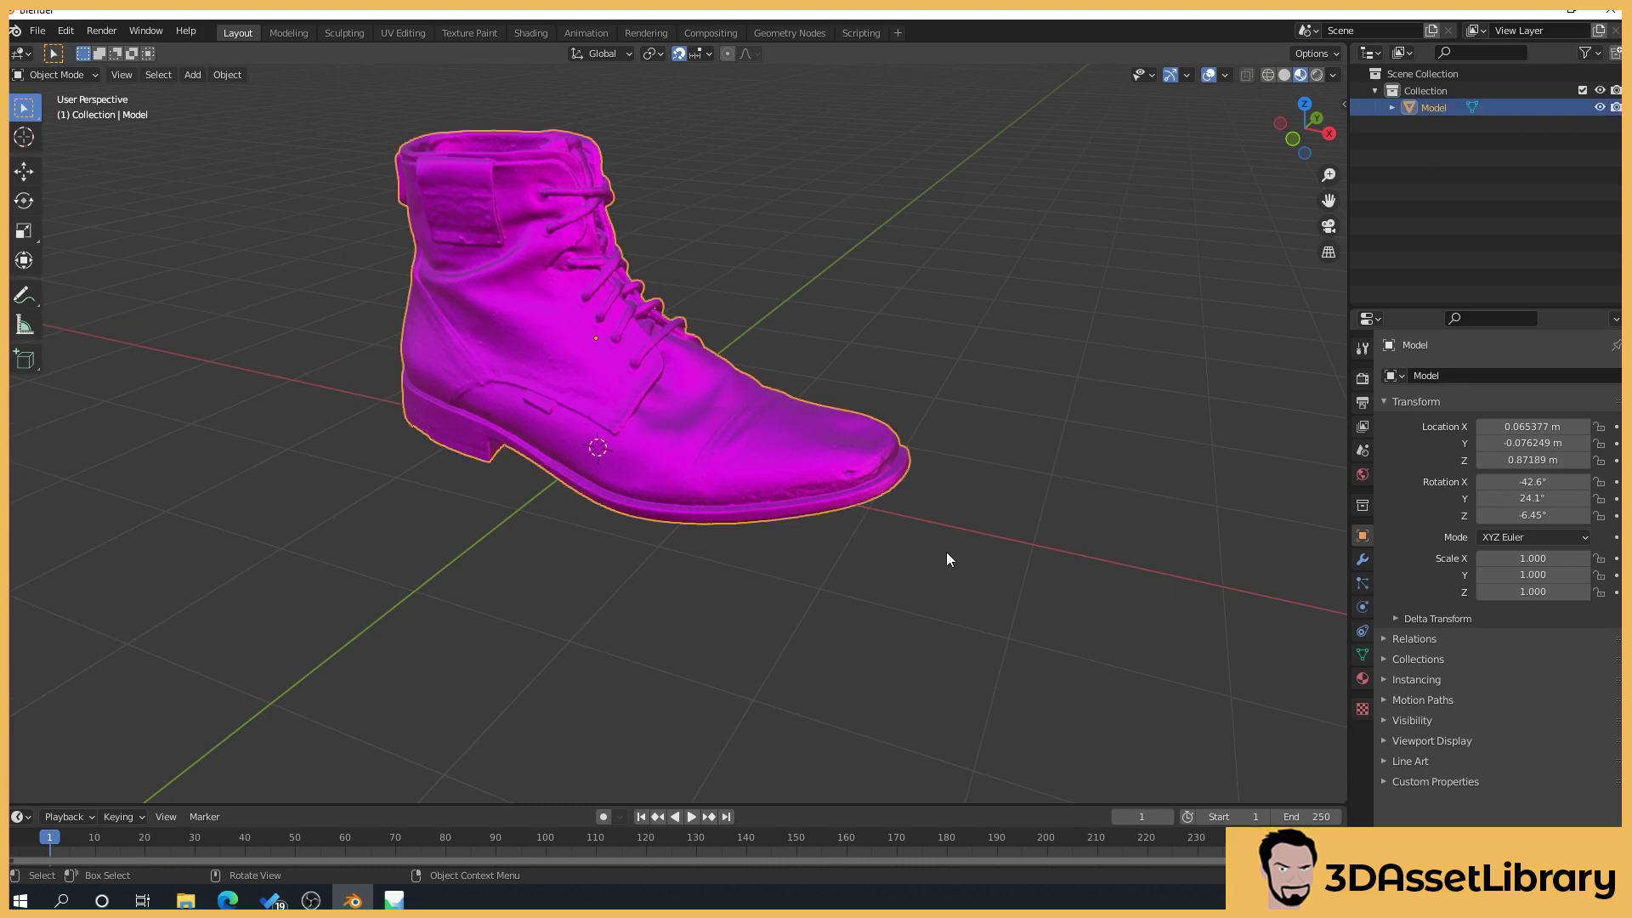
{"action": "left_click", "coordinate": [928, 330]}
{"action": "left_click", "coordinate": [586, 375]}
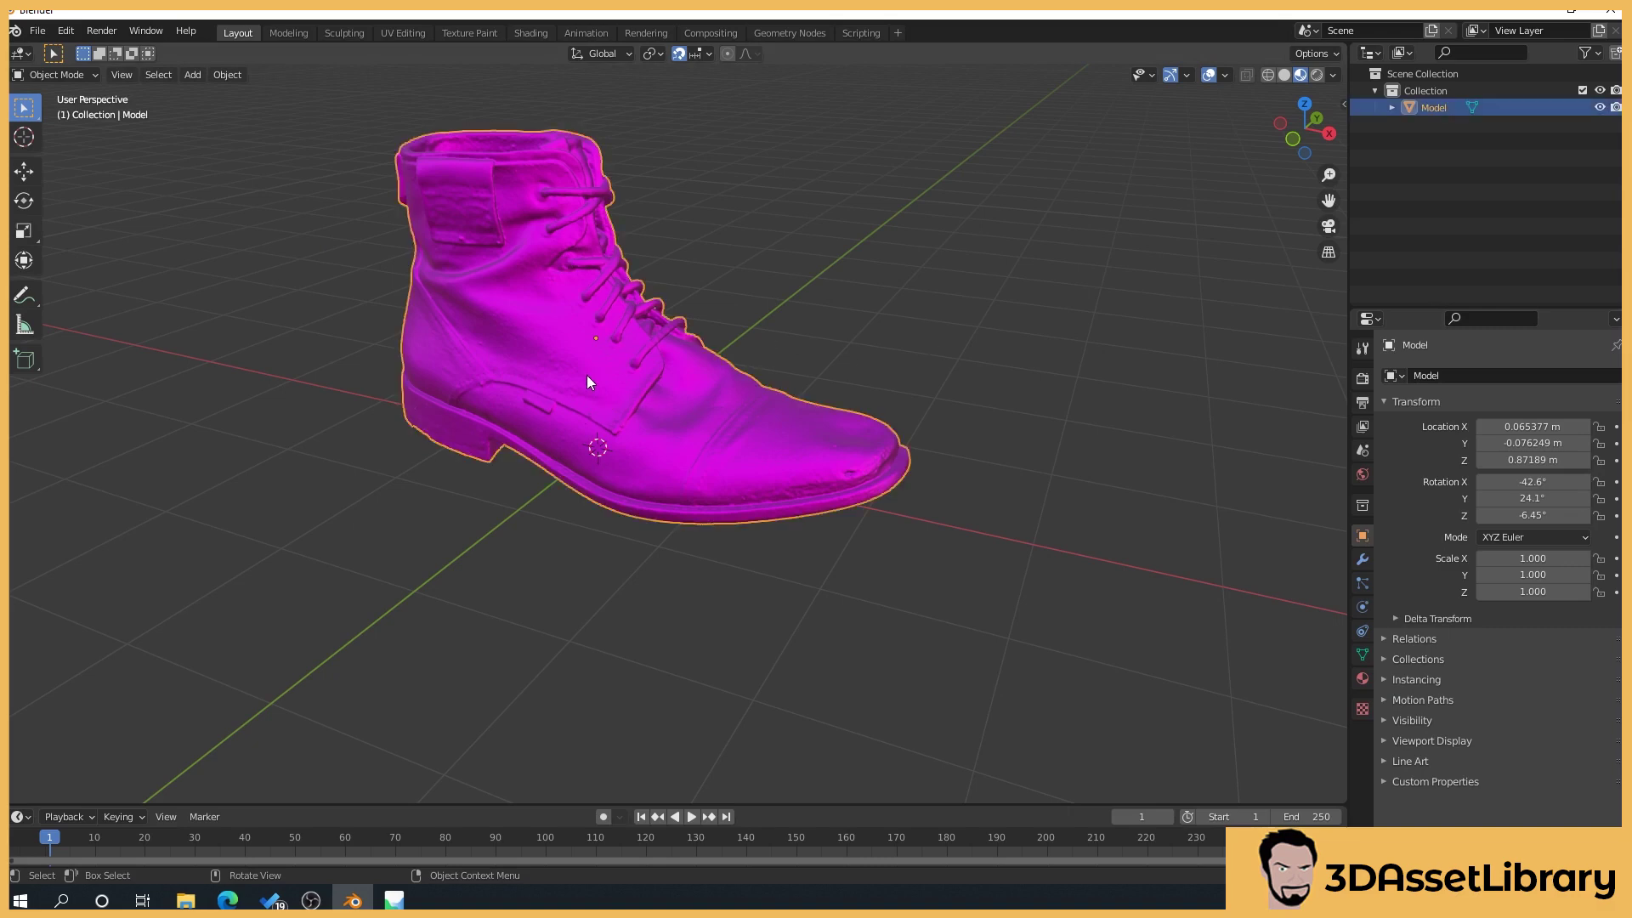
- Show the boot's material0 settings and widen the properties area to make the surface parameters easier to read
{"action": "left_click", "coordinate": [1361, 678]}
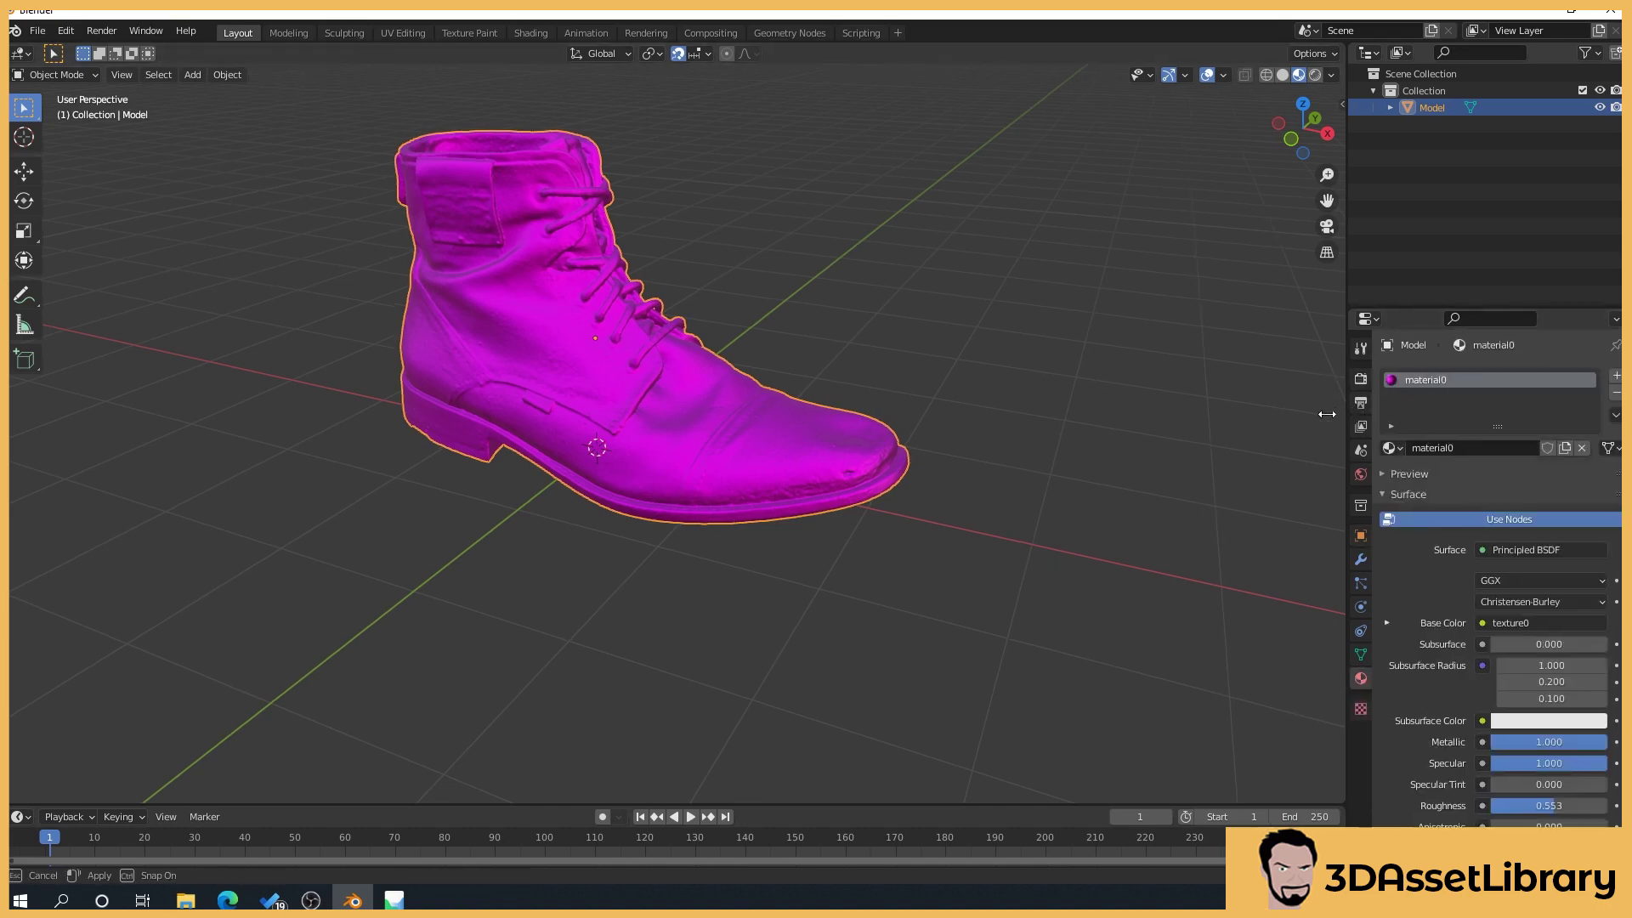
{"action": "left_click_drag", "start_coordinate": [1349, 410], "coordinate": [1099, 416]}
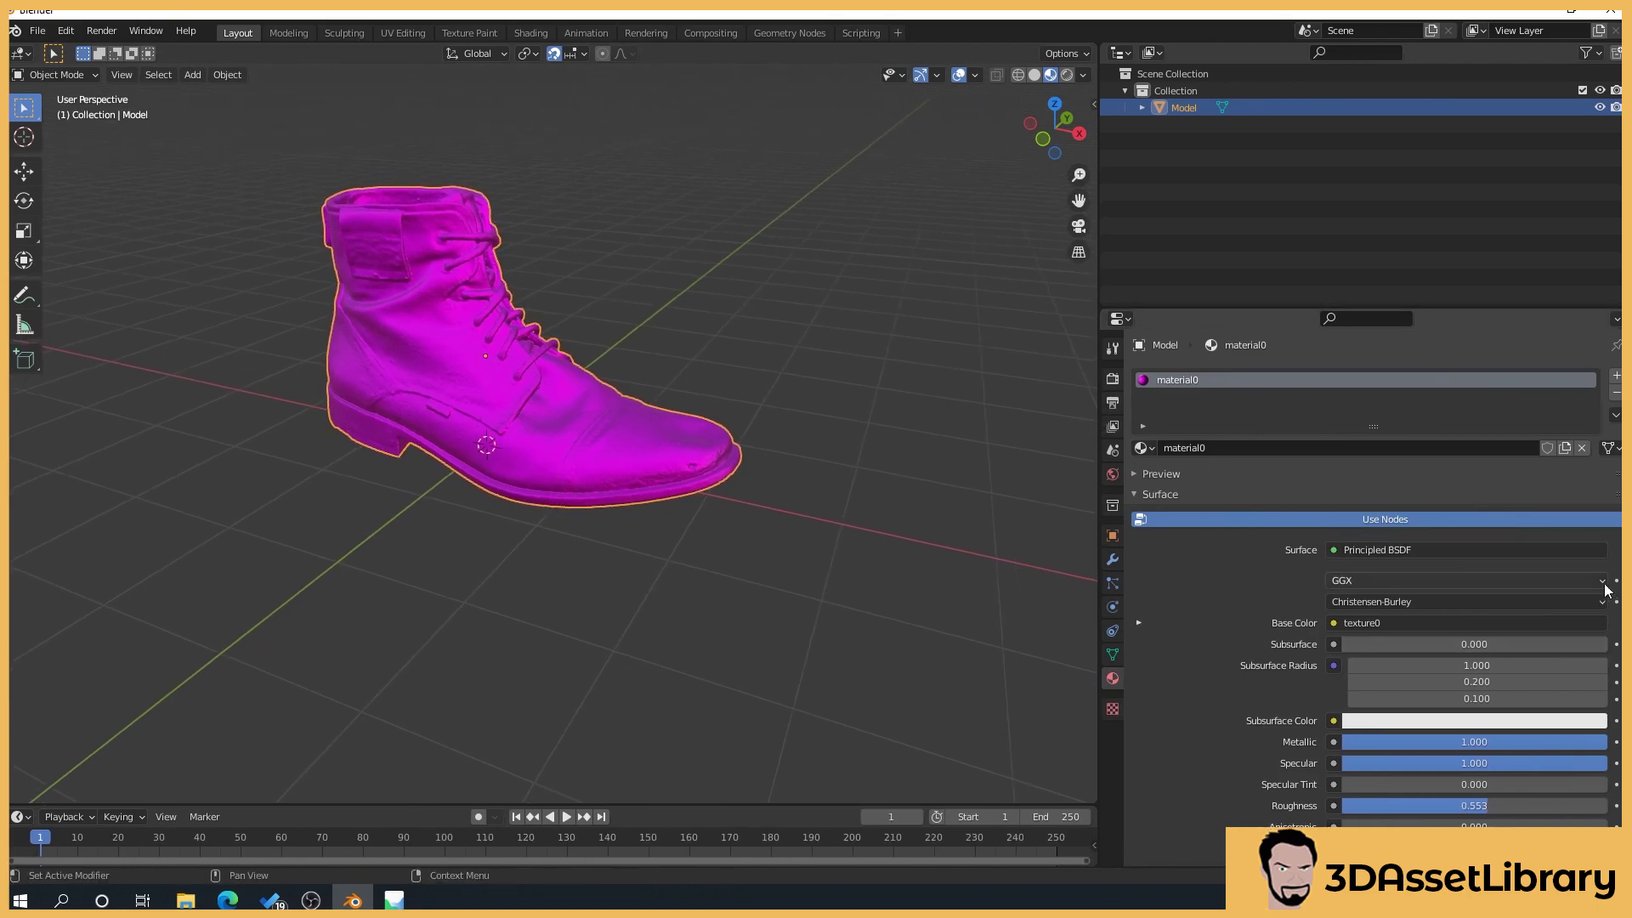
{"action": "scroll", "coordinate": [1466, 595], "scroll_direction": "down", "scroll_amount": 1}
{"action": "scroll", "coordinate": [1400, 502], "scroll_direction": "down", "scroll_amount": 3}
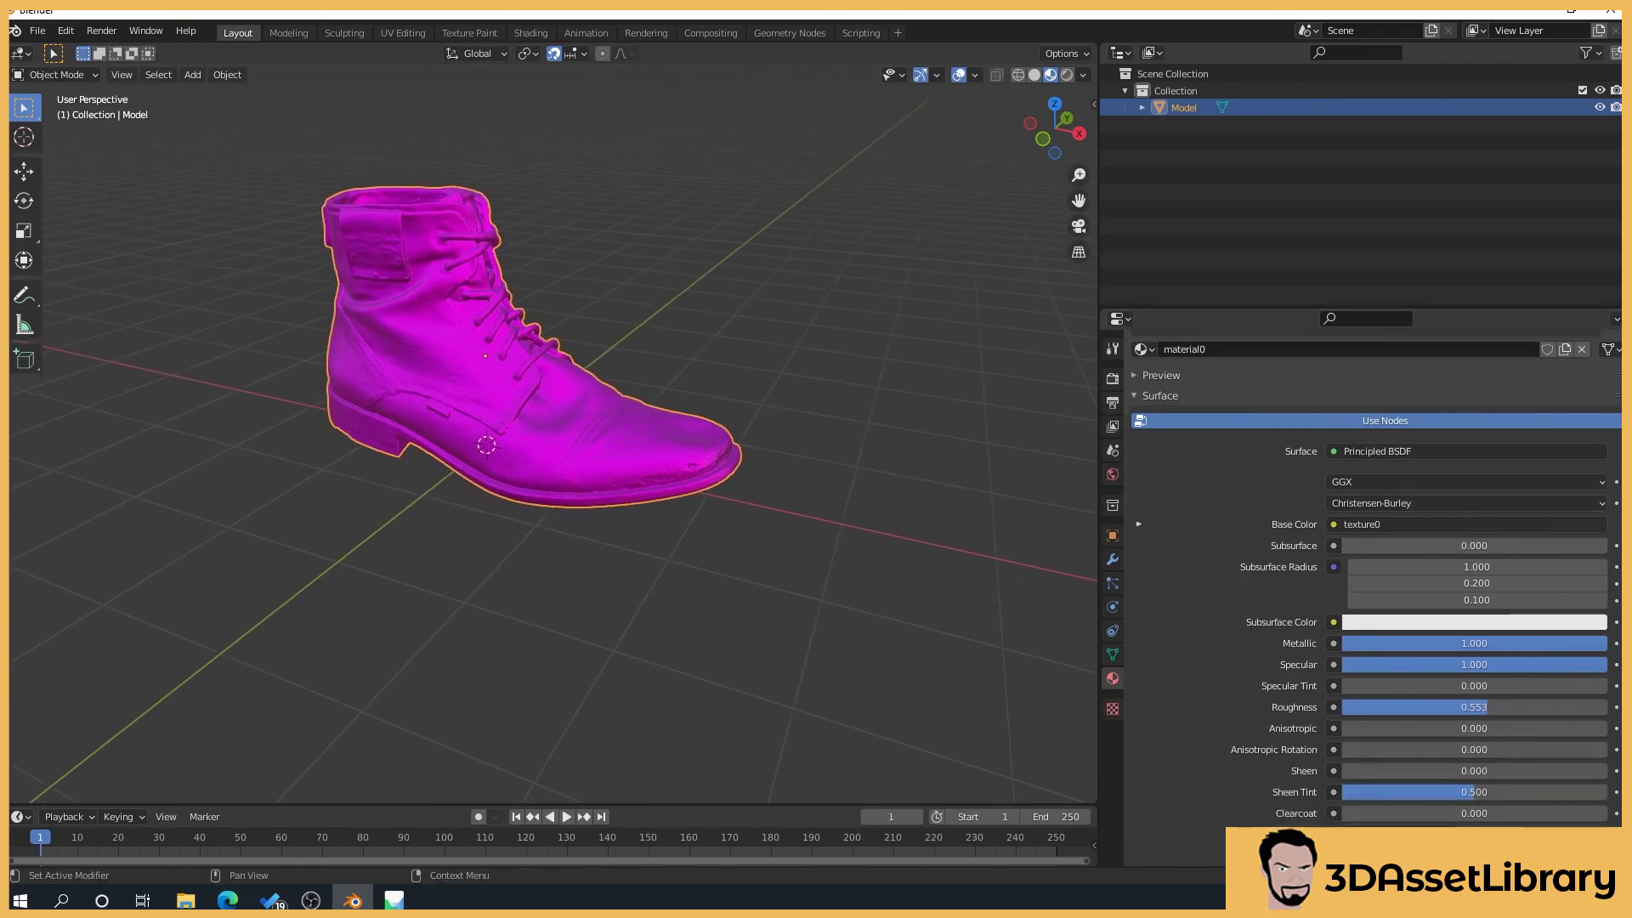
- Assign an Image Texture to the material's Base Color and load Boot_Diffuse.tga from the Model folder
{"action": "left_click", "coordinate": [1385, 517]}
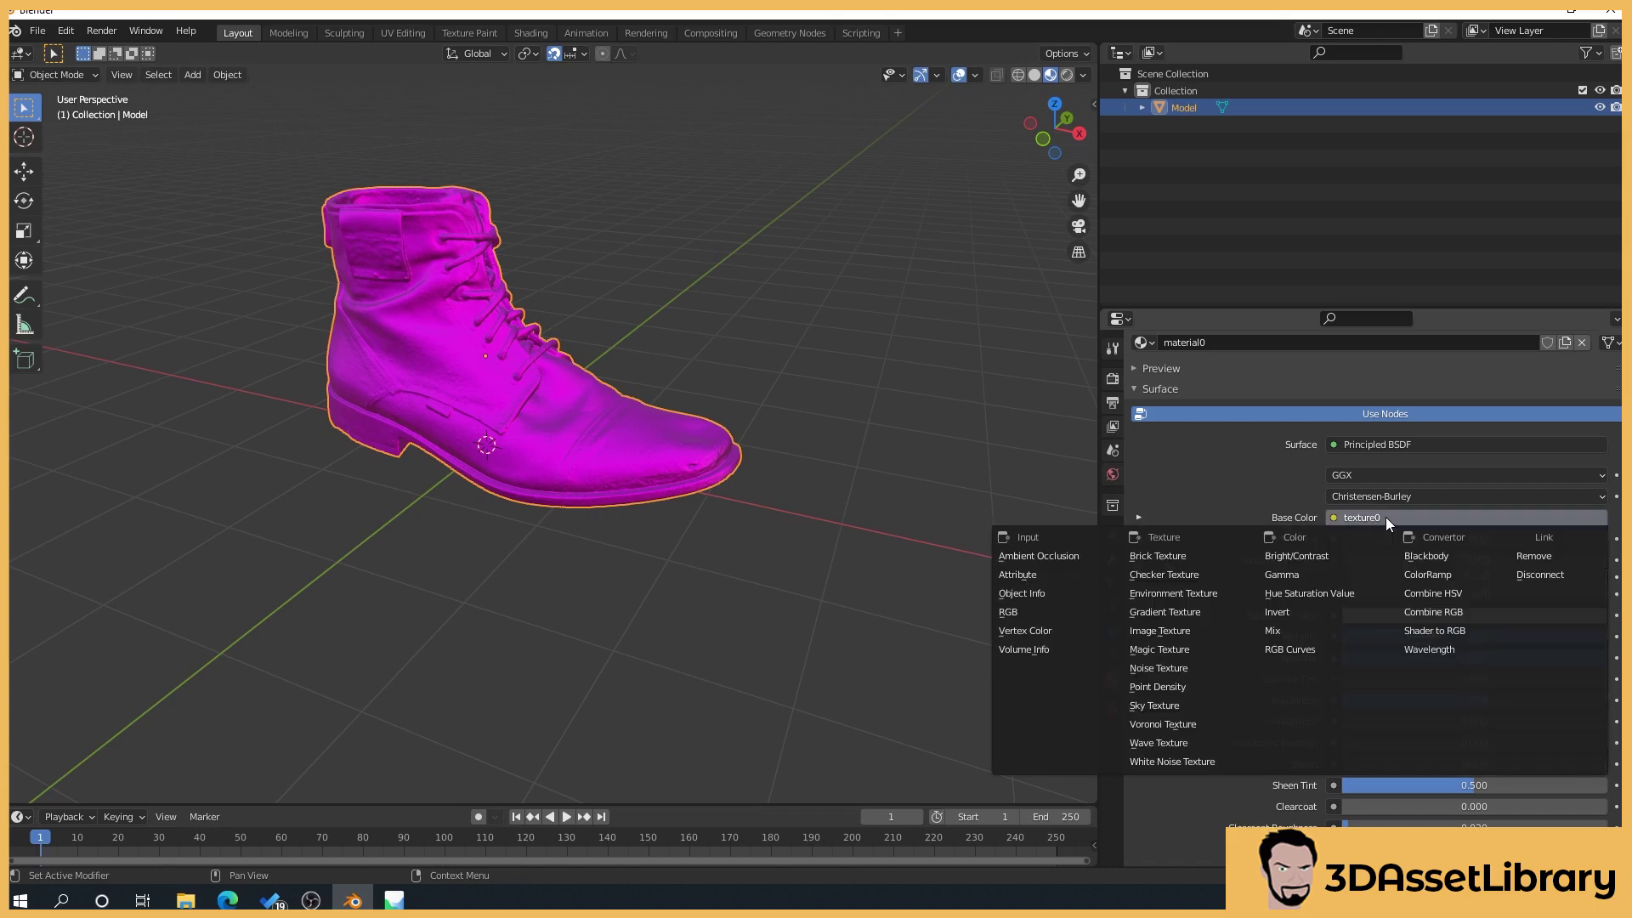
{"action": "left_click", "coordinate": [1205, 631]}
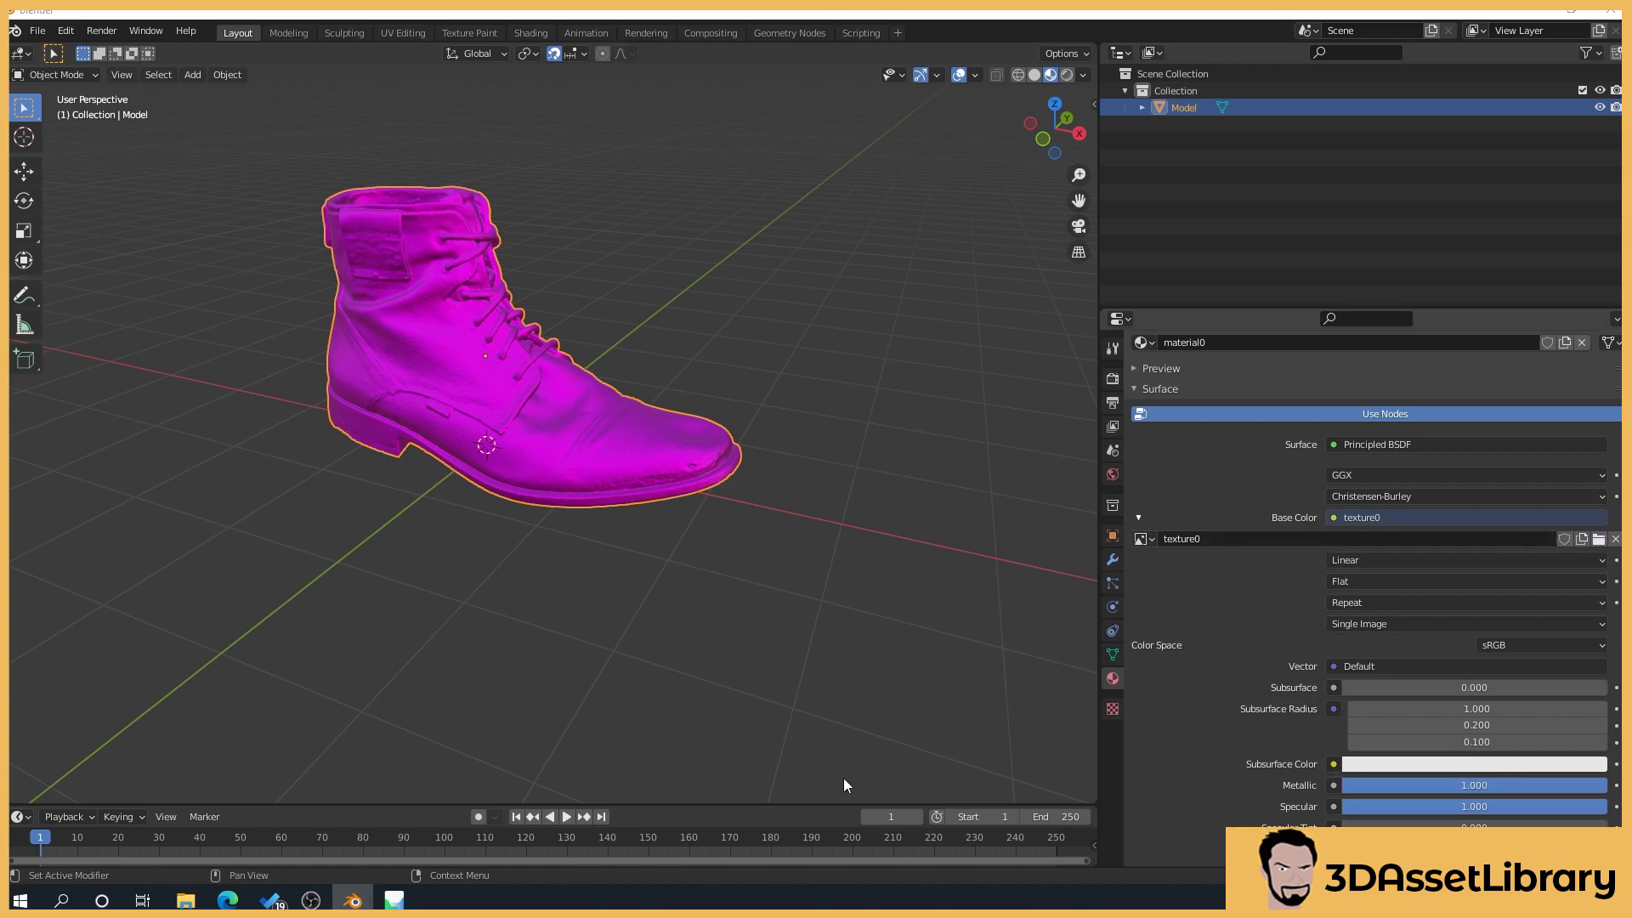
{"action": "left_click", "coordinate": [1598, 539]}
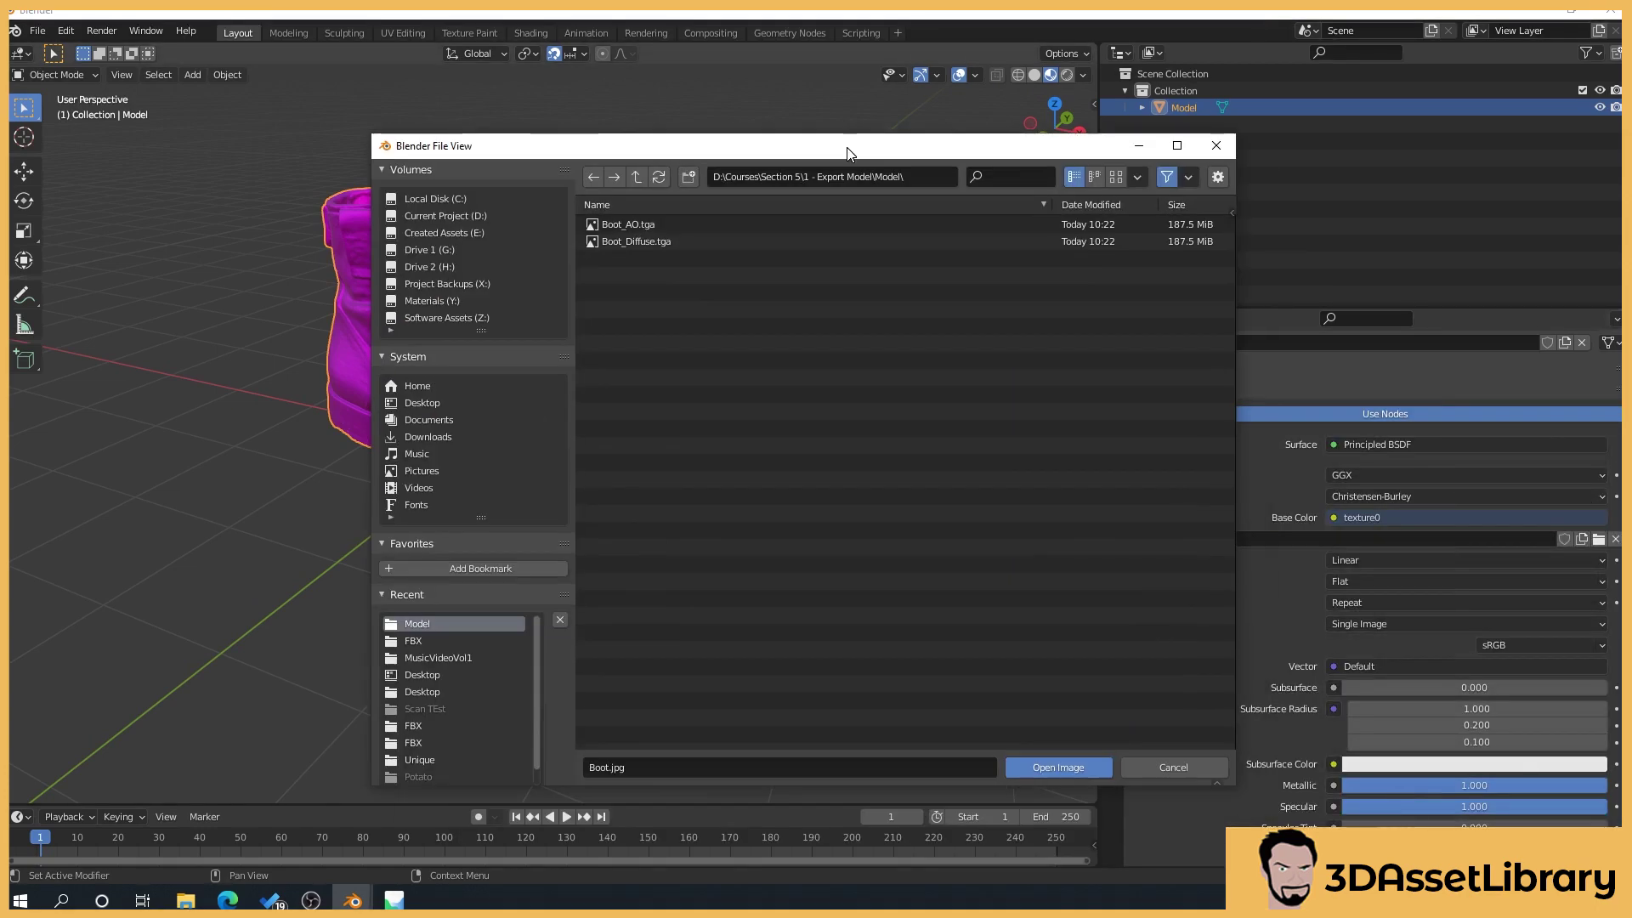
{"action": "double_click", "coordinate": [644, 242]}
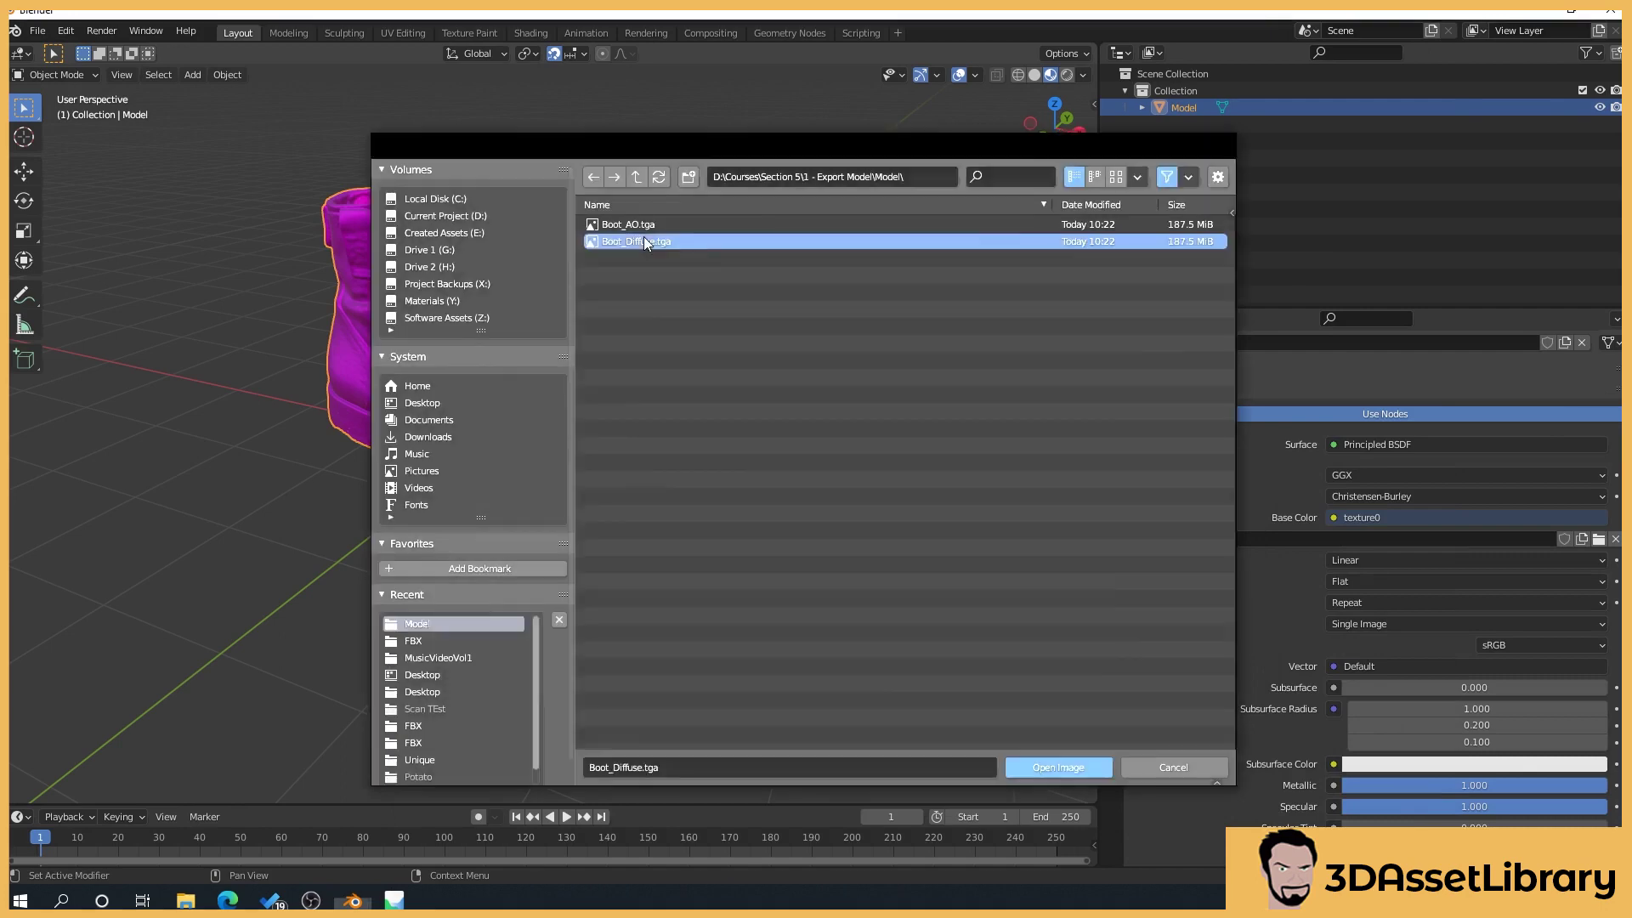
{"action": "middle_click_drag", "start_coordinate": [770, 543], "coordinate": [420, 407]}
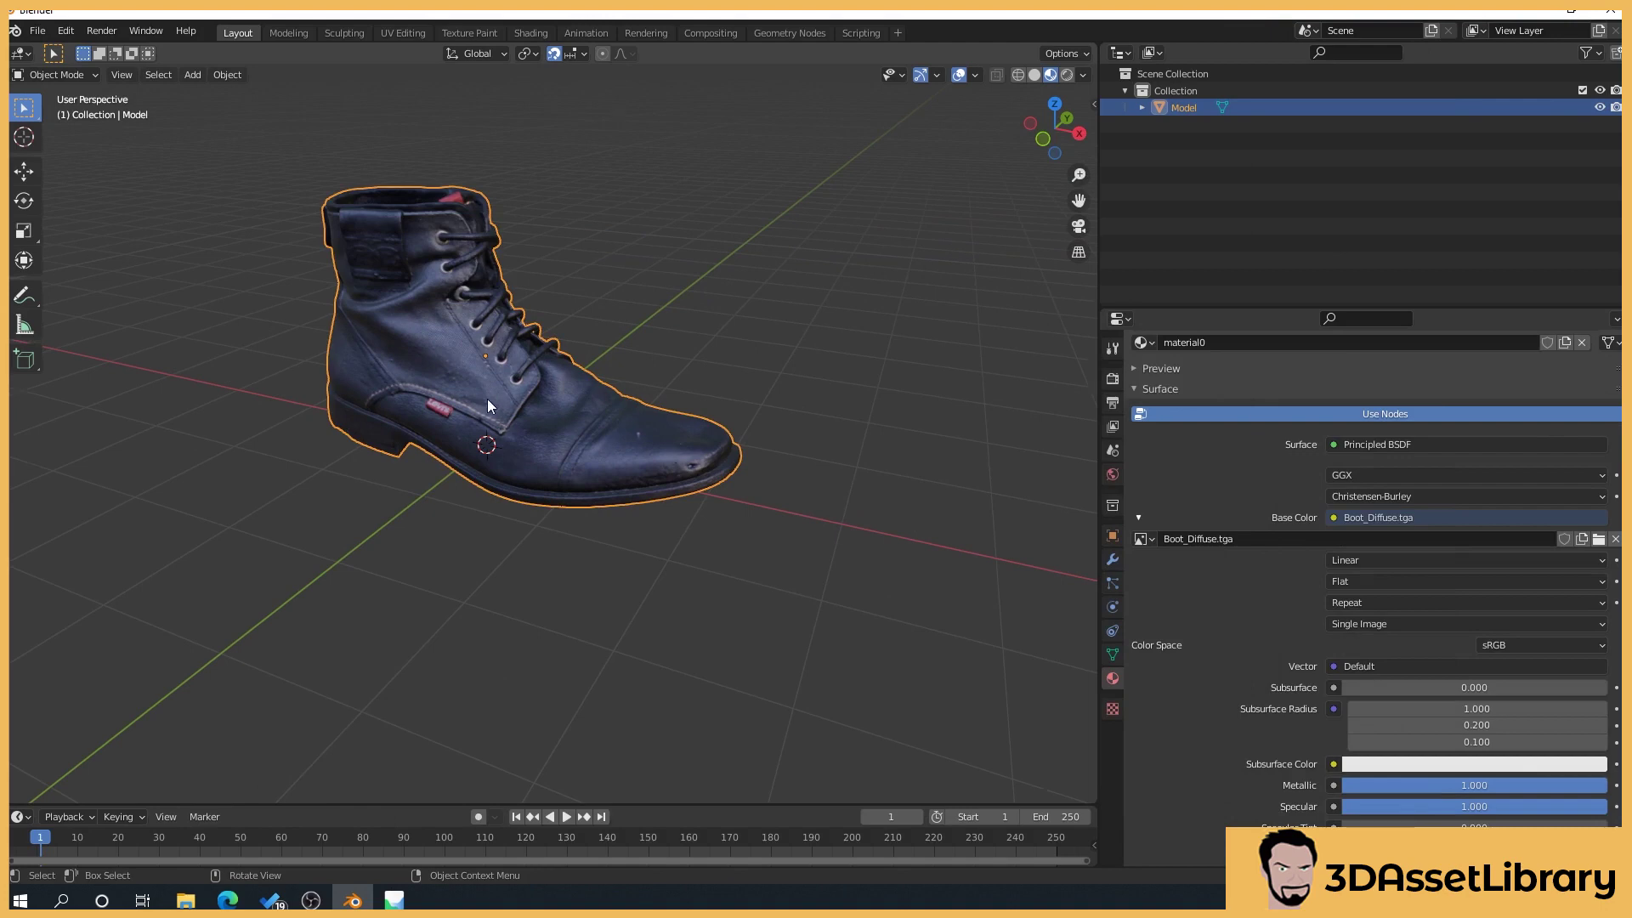
{"action": "scroll", "coordinate": [487, 405], "scroll_direction": "up", "scroll_amount": 4}
{"action": "scroll", "coordinate": [617, 441], "scroll_direction": "down", "scroll_amount": 3}
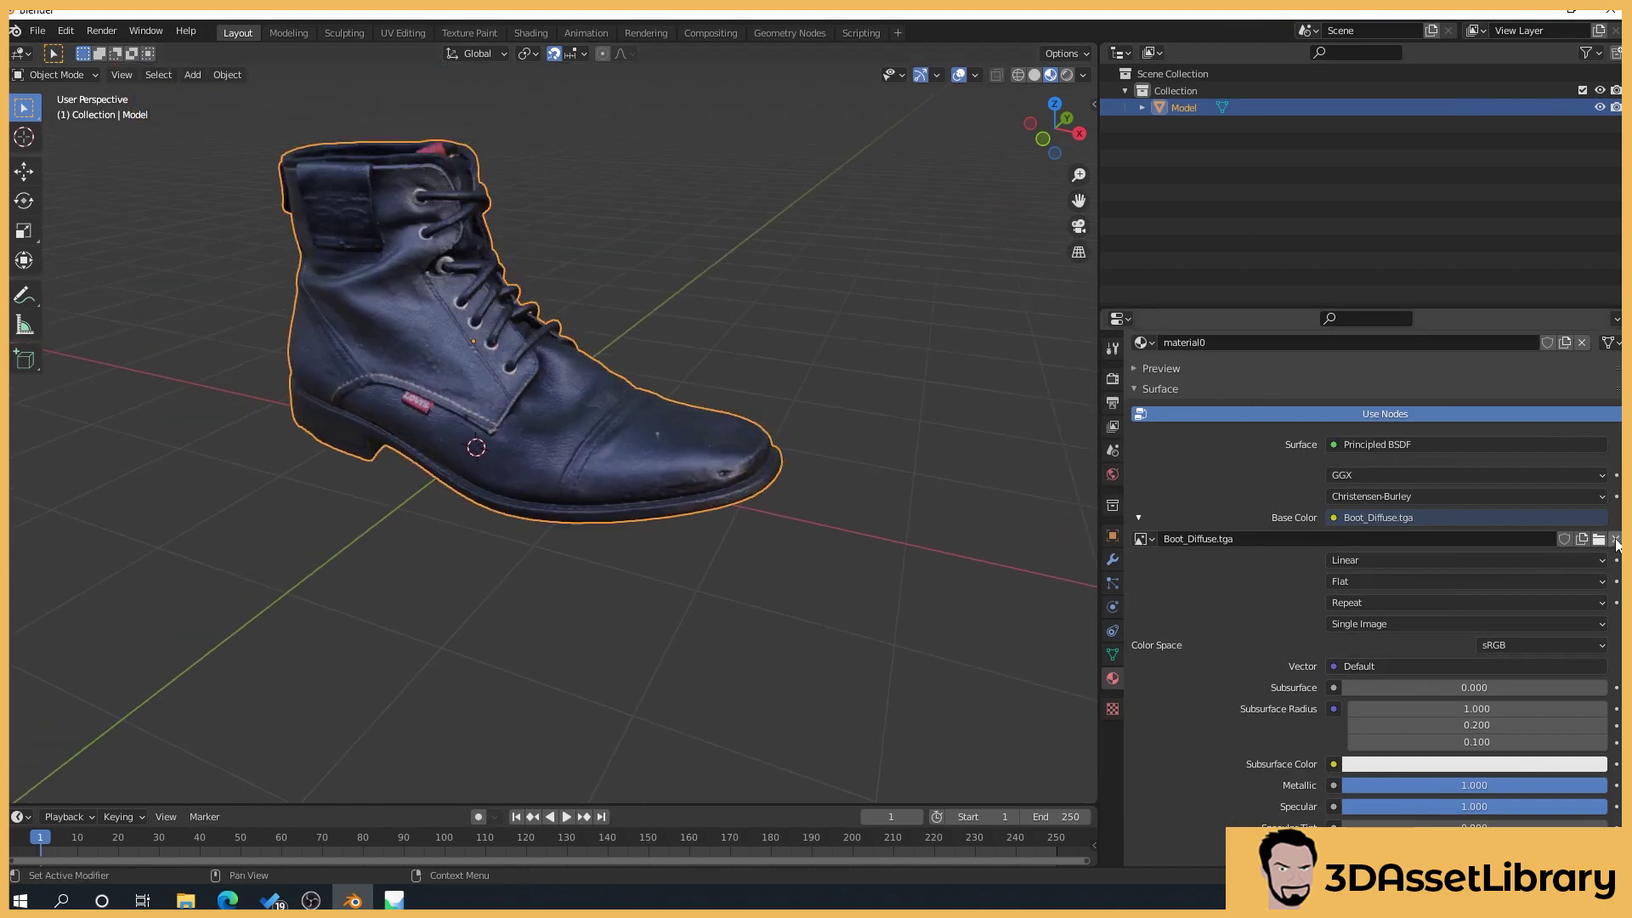
- Raise the boot material's roughness to about 0.834 and check the leather from several angles
{"action": "scroll", "coordinate": [1617, 544], "scroll_direction": "down", "scroll_amount": 1}
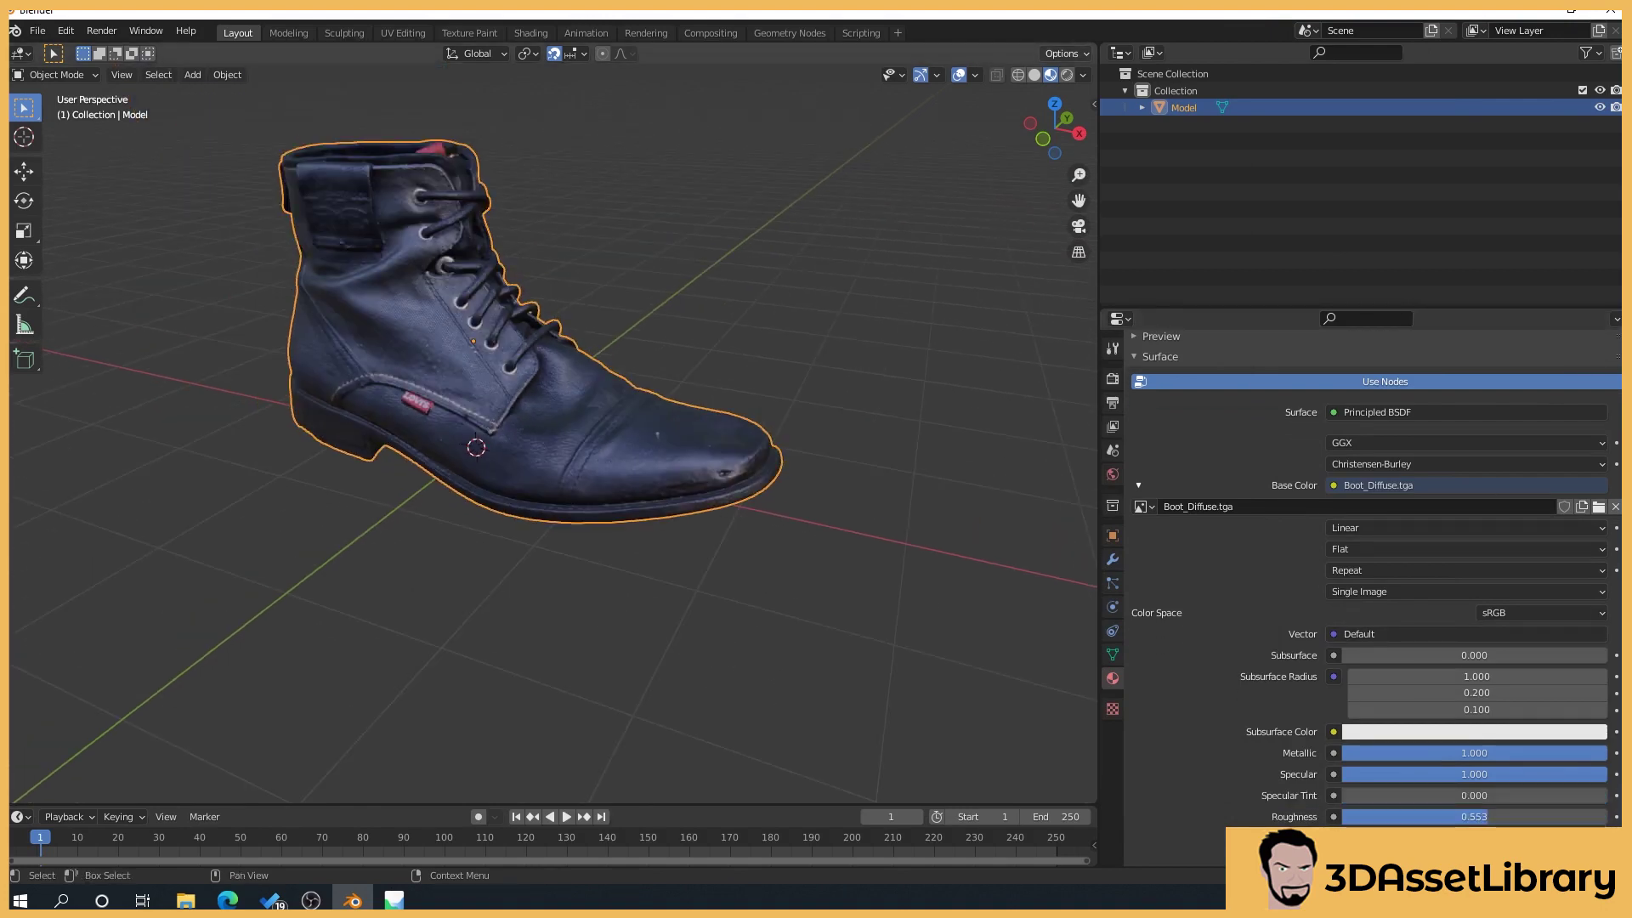
{"action": "scroll", "coordinate": [1424, 530], "scroll_direction": "down", "scroll_amount": 5}
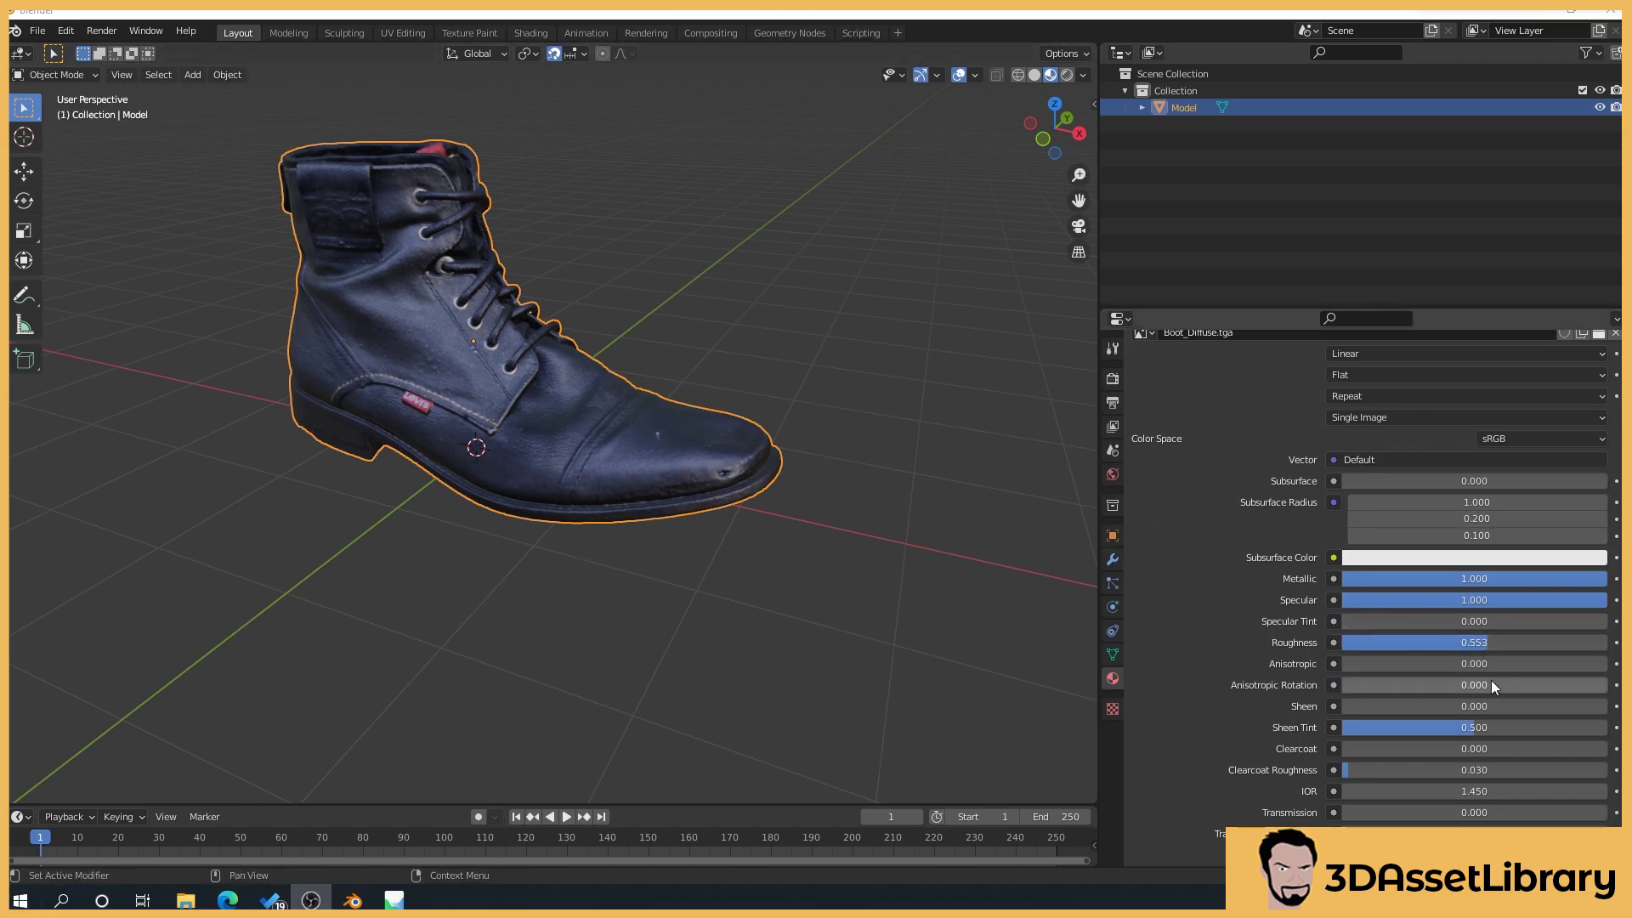
{"action": "left_click_drag", "start_coordinate": [1470, 642], "coordinate": [1562, 642]}
{"action": "scroll", "coordinate": [570, 528], "scroll_direction": "up", "scroll_amount": 2}
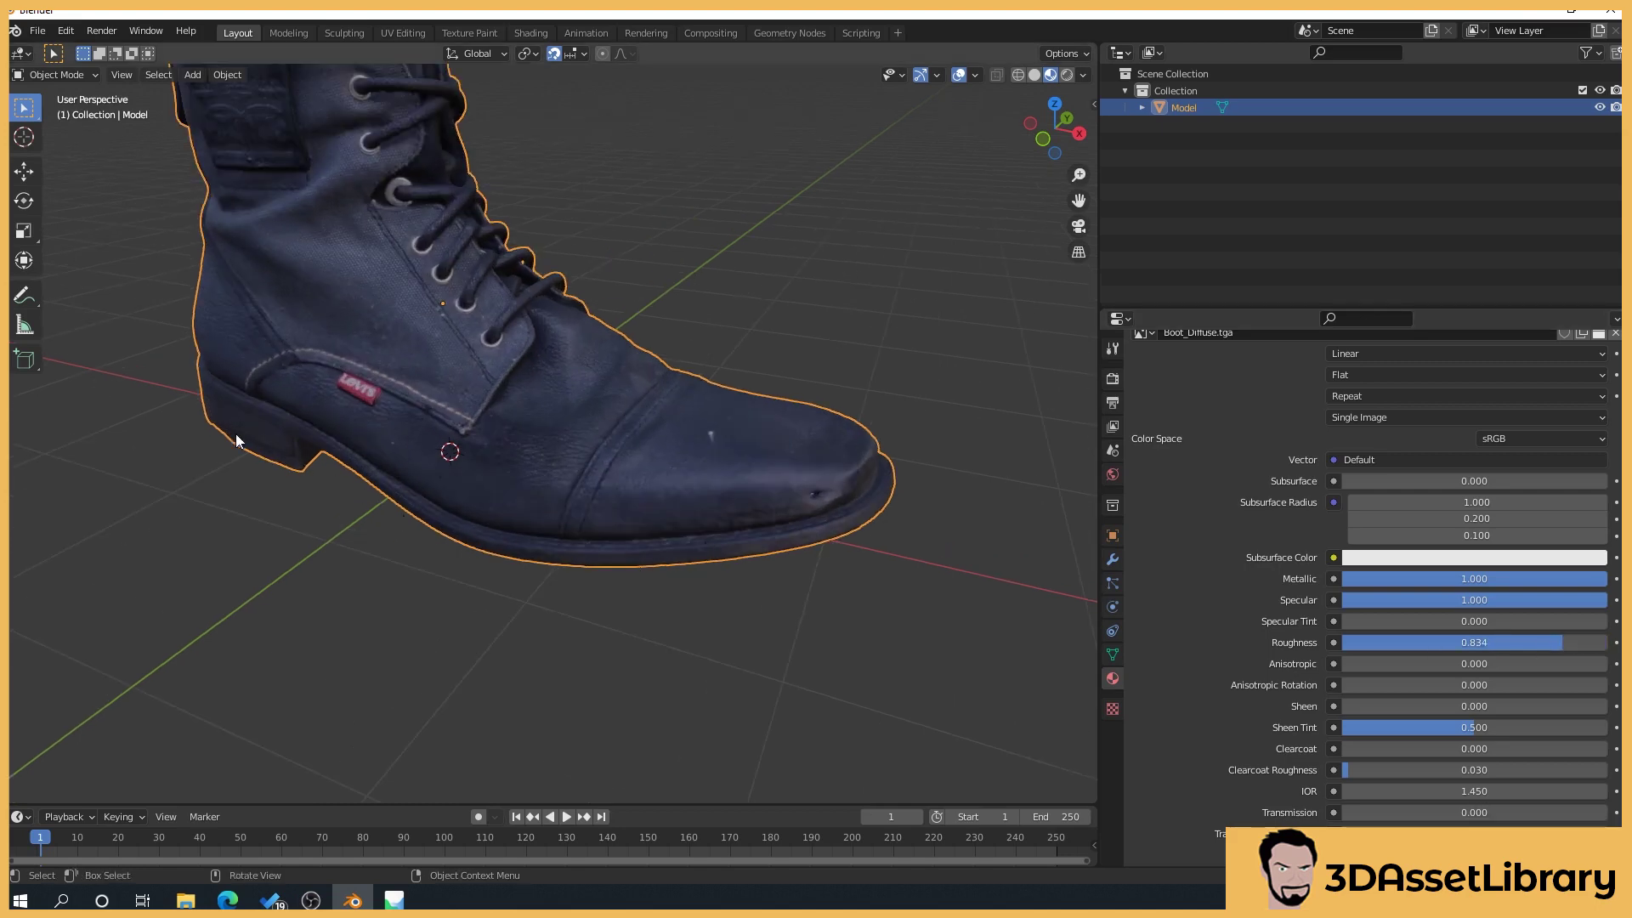
{"action": "middle_click_drag", "start_coordinate": [266, 491], "coordinate": [296, 540]}
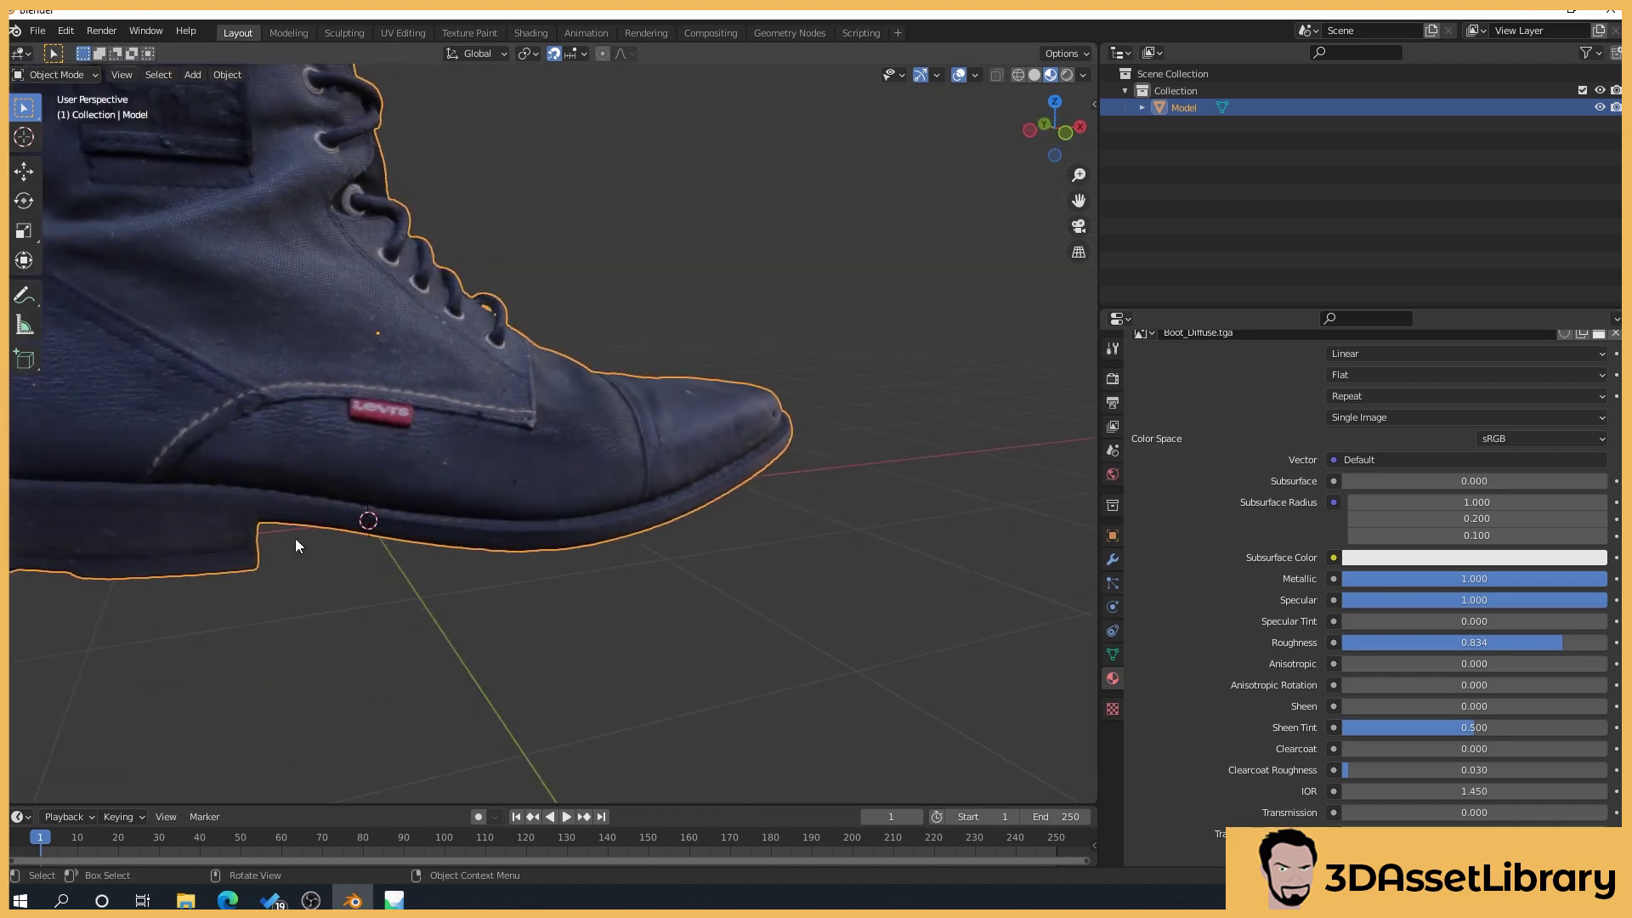
{"action": "scroll", "coordinate": [549, 435], "scroll_direction": "down", "scroll_amount": 2}
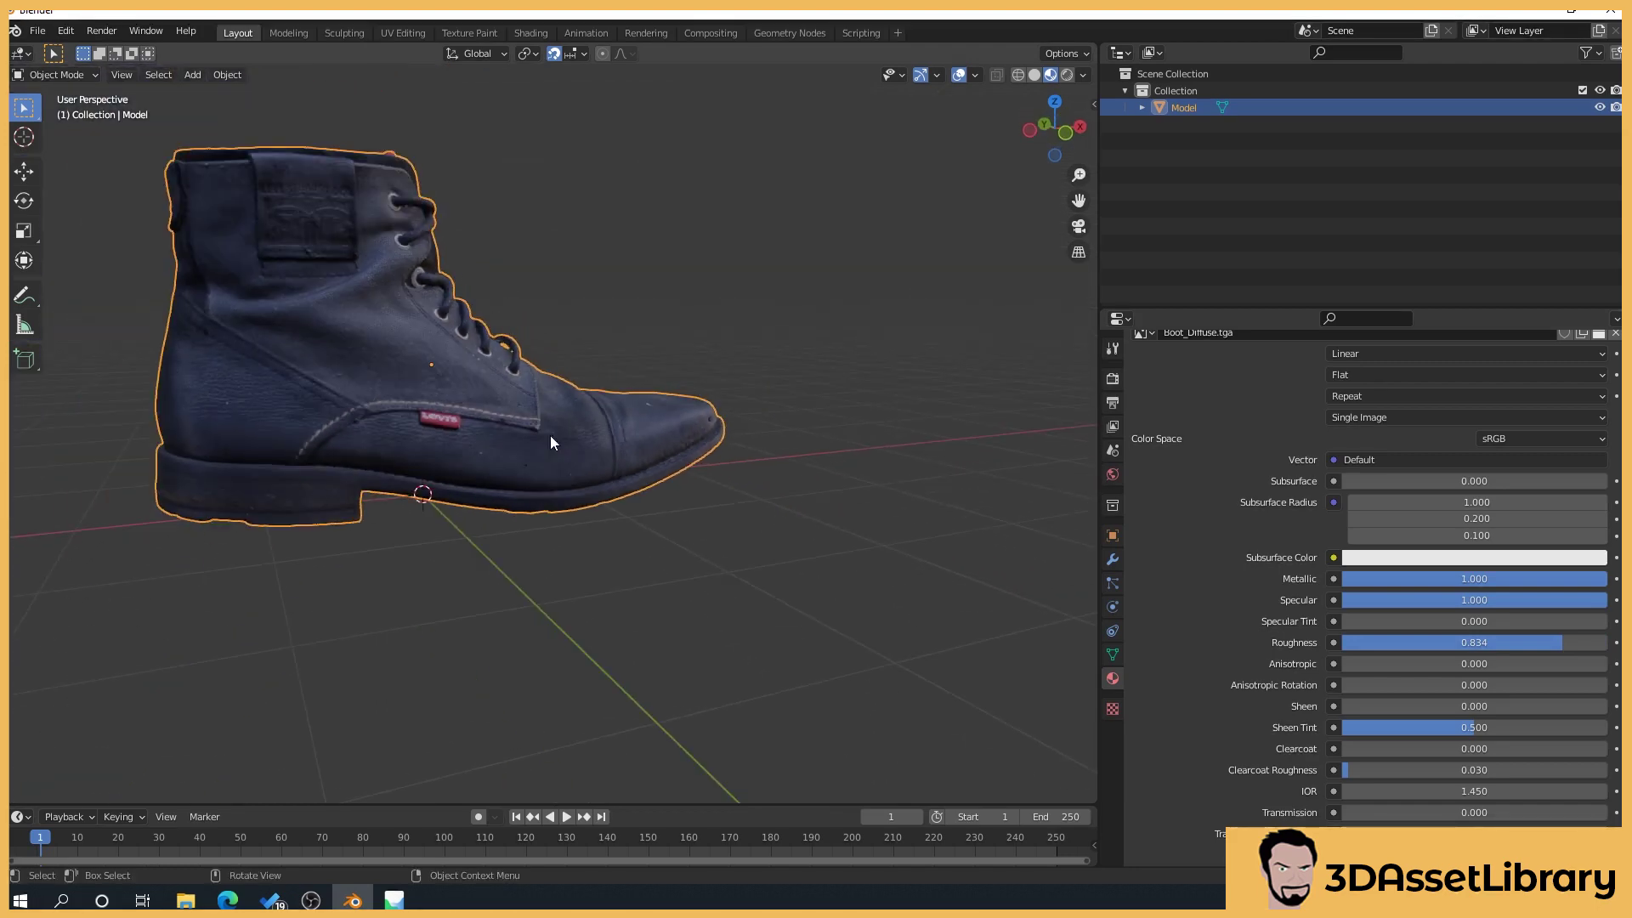
{"action": "scroll", "coordinate": [401, 360], "scroll_direction": "up", "scroll_amount": 2}
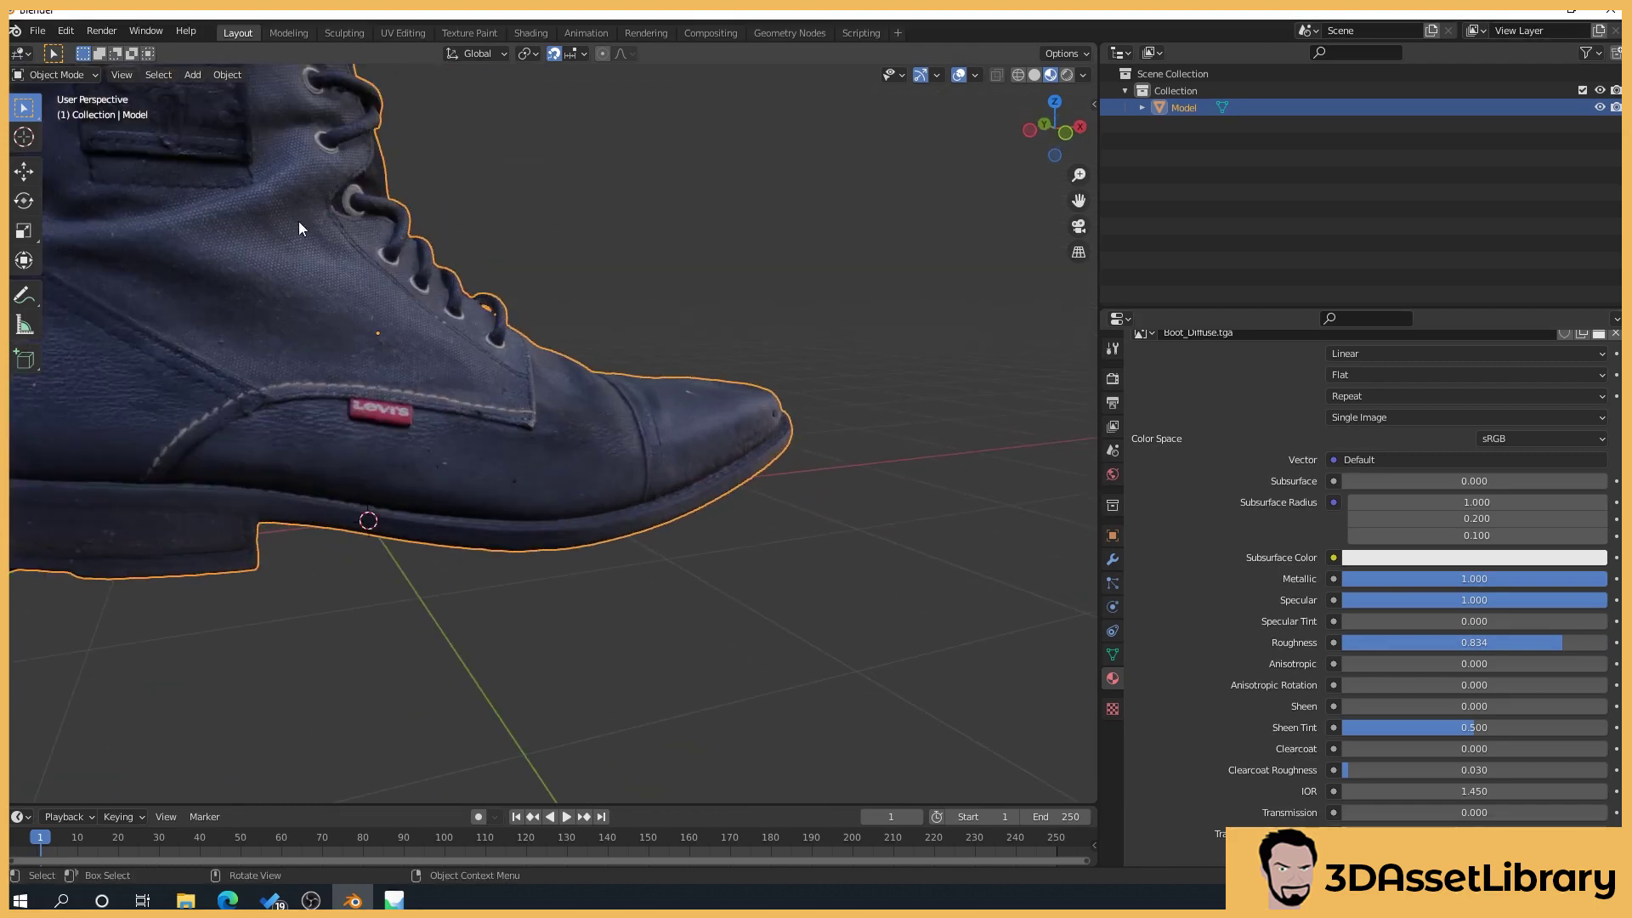
{"action": "middle_click_drag", "start_coordinate": [707, 407], "coordinate": [530, 520]}
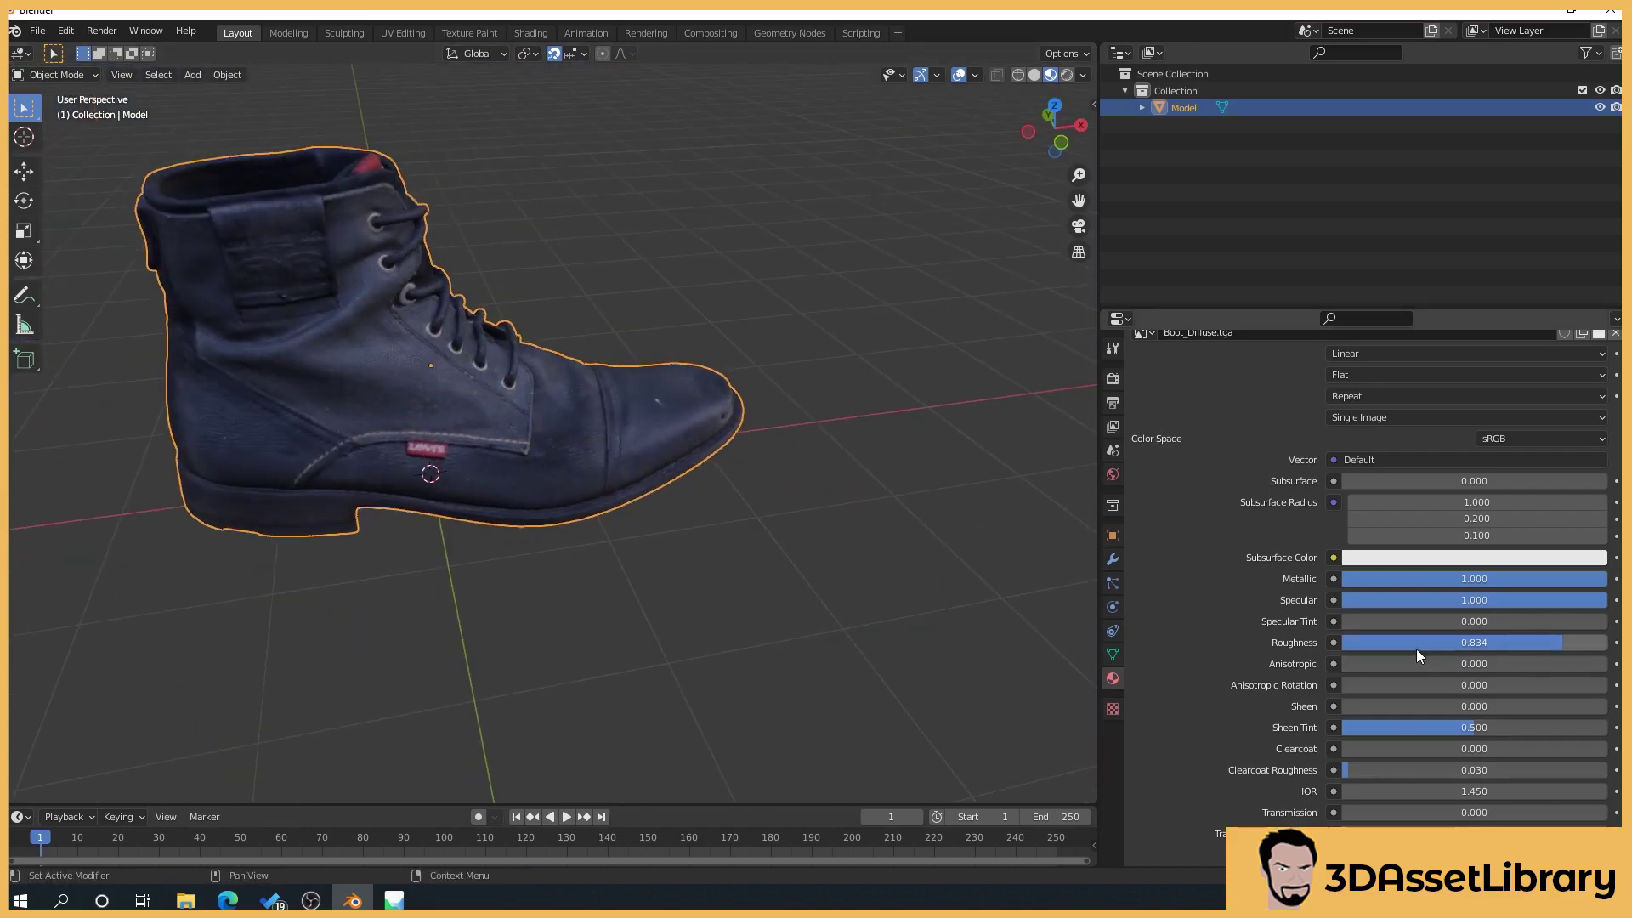
- Set the boot material's roughness to 1.000 and reduce its metallic value to about 0.089
{"action": "left_click_drag", "start_coordinate": [1436, 644], "coordinate": [1606, 644]}
{"action": "mouse_move", "coordinate": [765, 605]}
{"action": "middle_mouse_down"}
{"action": "mouse_move", "coordinate": [451, 584]}
{"action": "mouse_move", "coordinate": [498, 630]}
{"action": "mouse_move", "coordinate": [258, 421]}
{"action": "middle_mouse_up"}
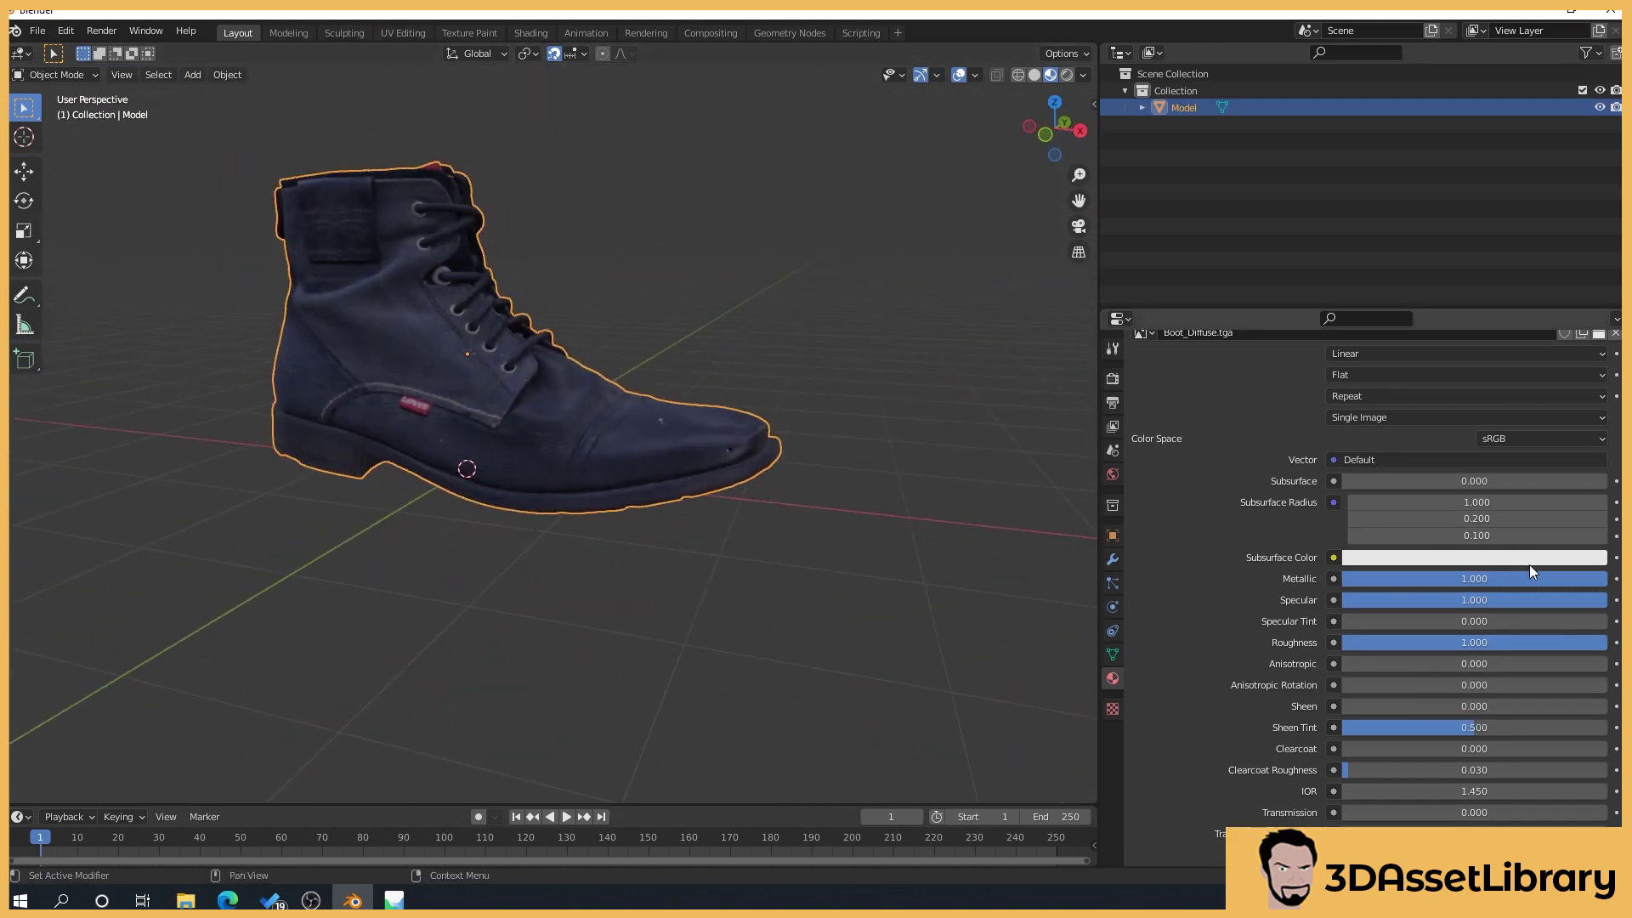
{"action": "left_click_drag", "start_coordinate": [1572, 580], "coordinate": [1361, 580]}
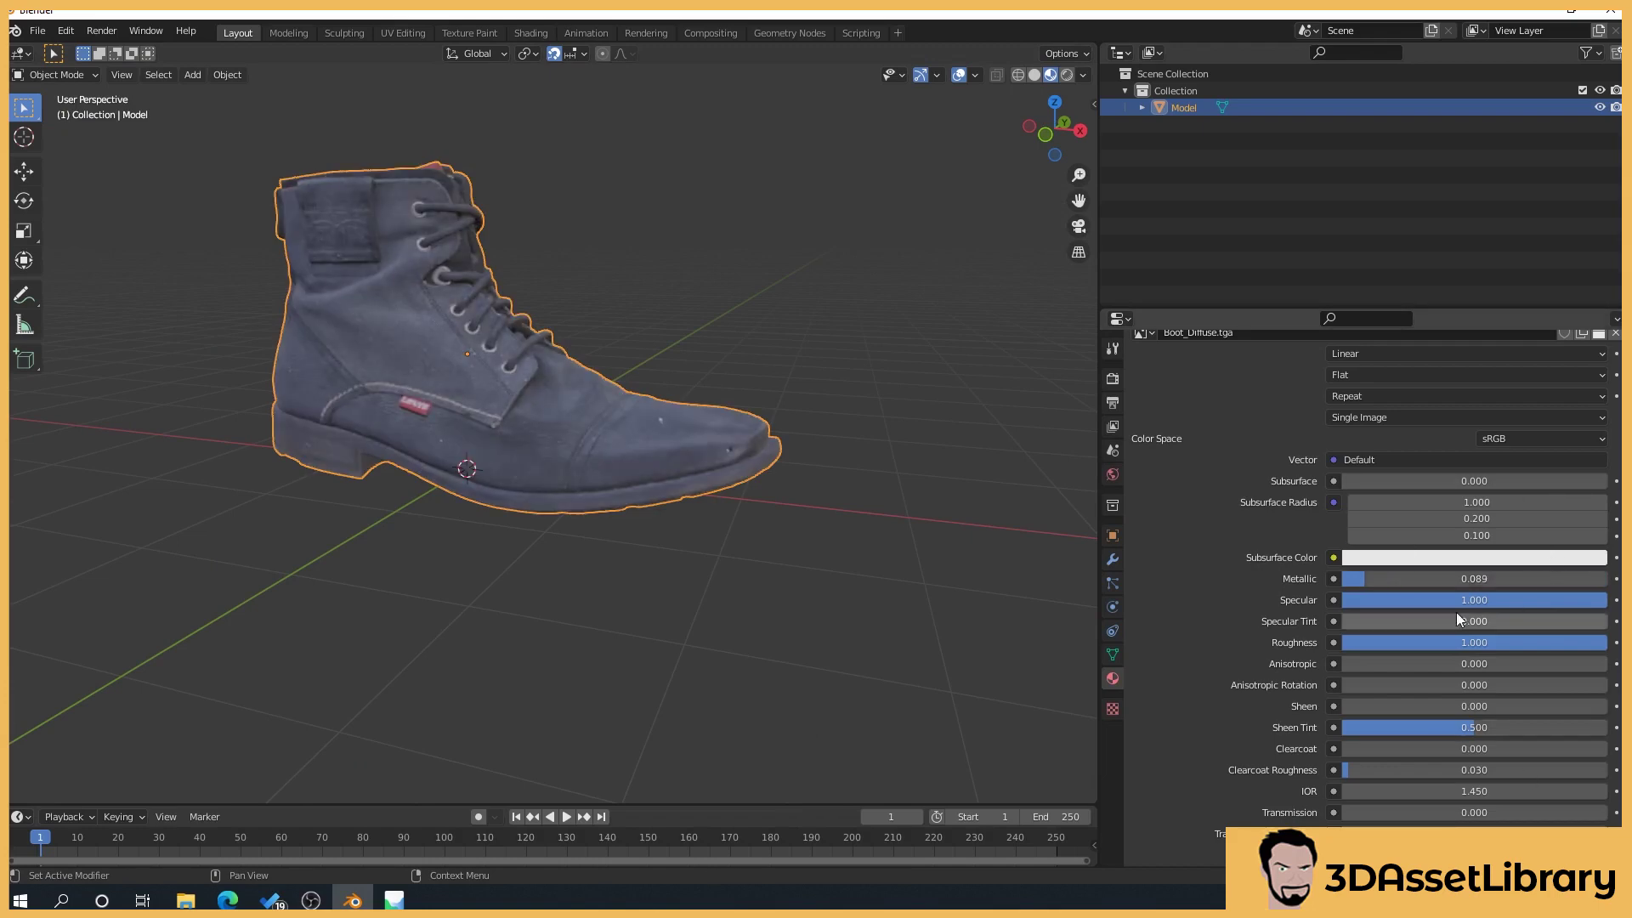
- Set the boot material's metallic value to 1.000 and check the leather, stitching and toe cap up close and from several angles
{"action": "left_click_drag", "start_coordinate": [1445, 580], "coordinate": [1606, 579]}
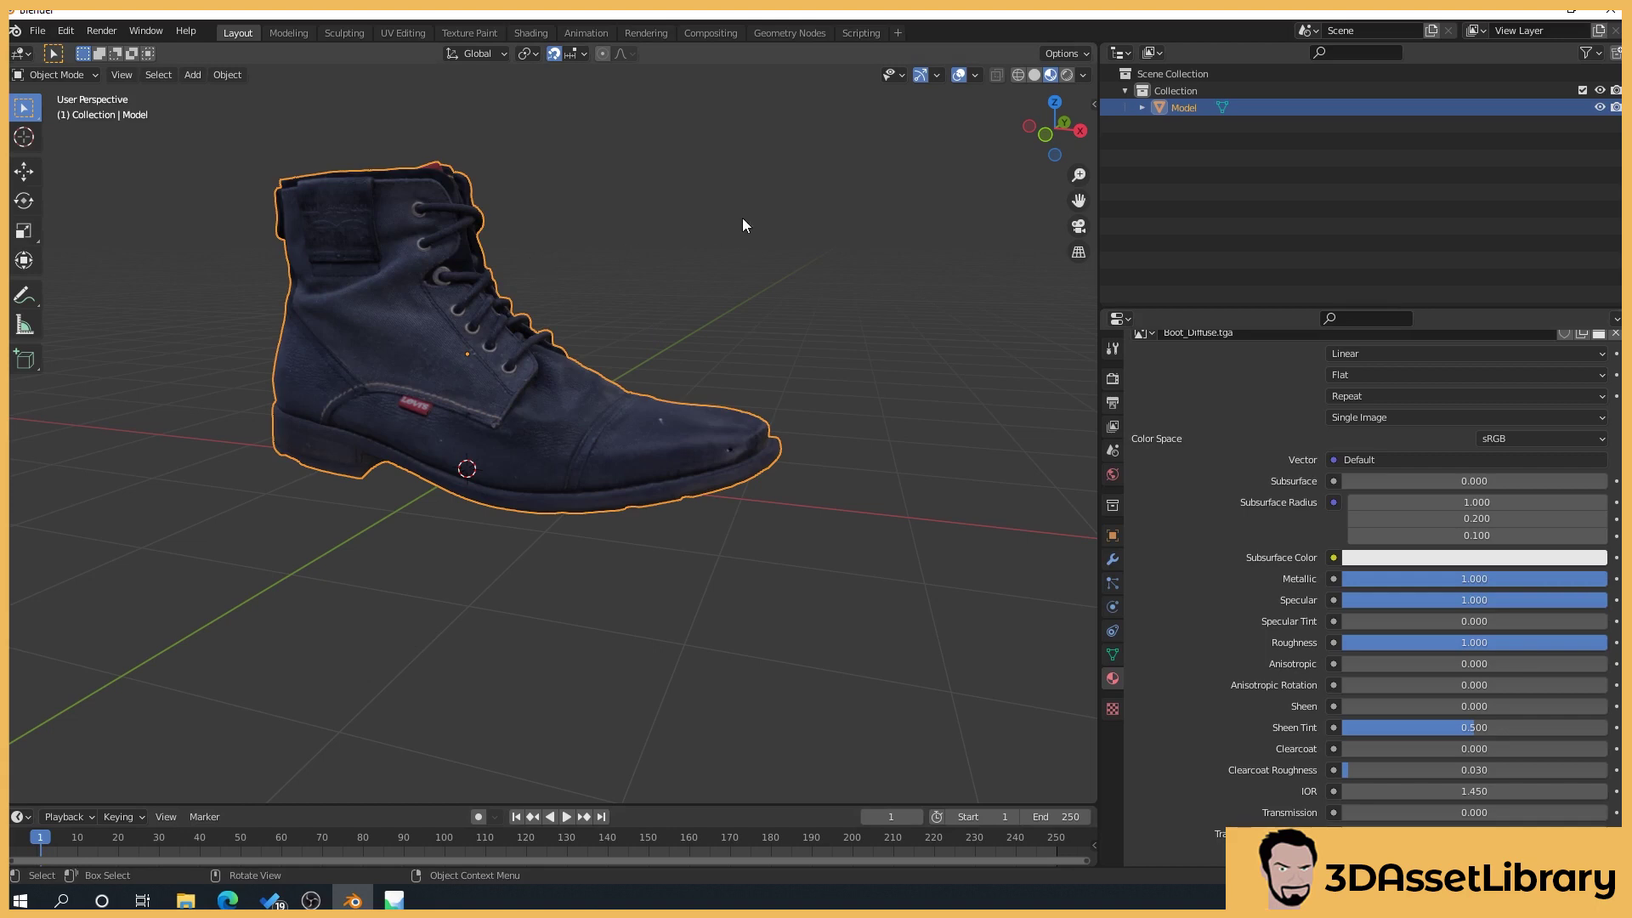
{"action": "middle_click_drag", "start_coordinate": [743, 221], "coordinate": [436, 702]}
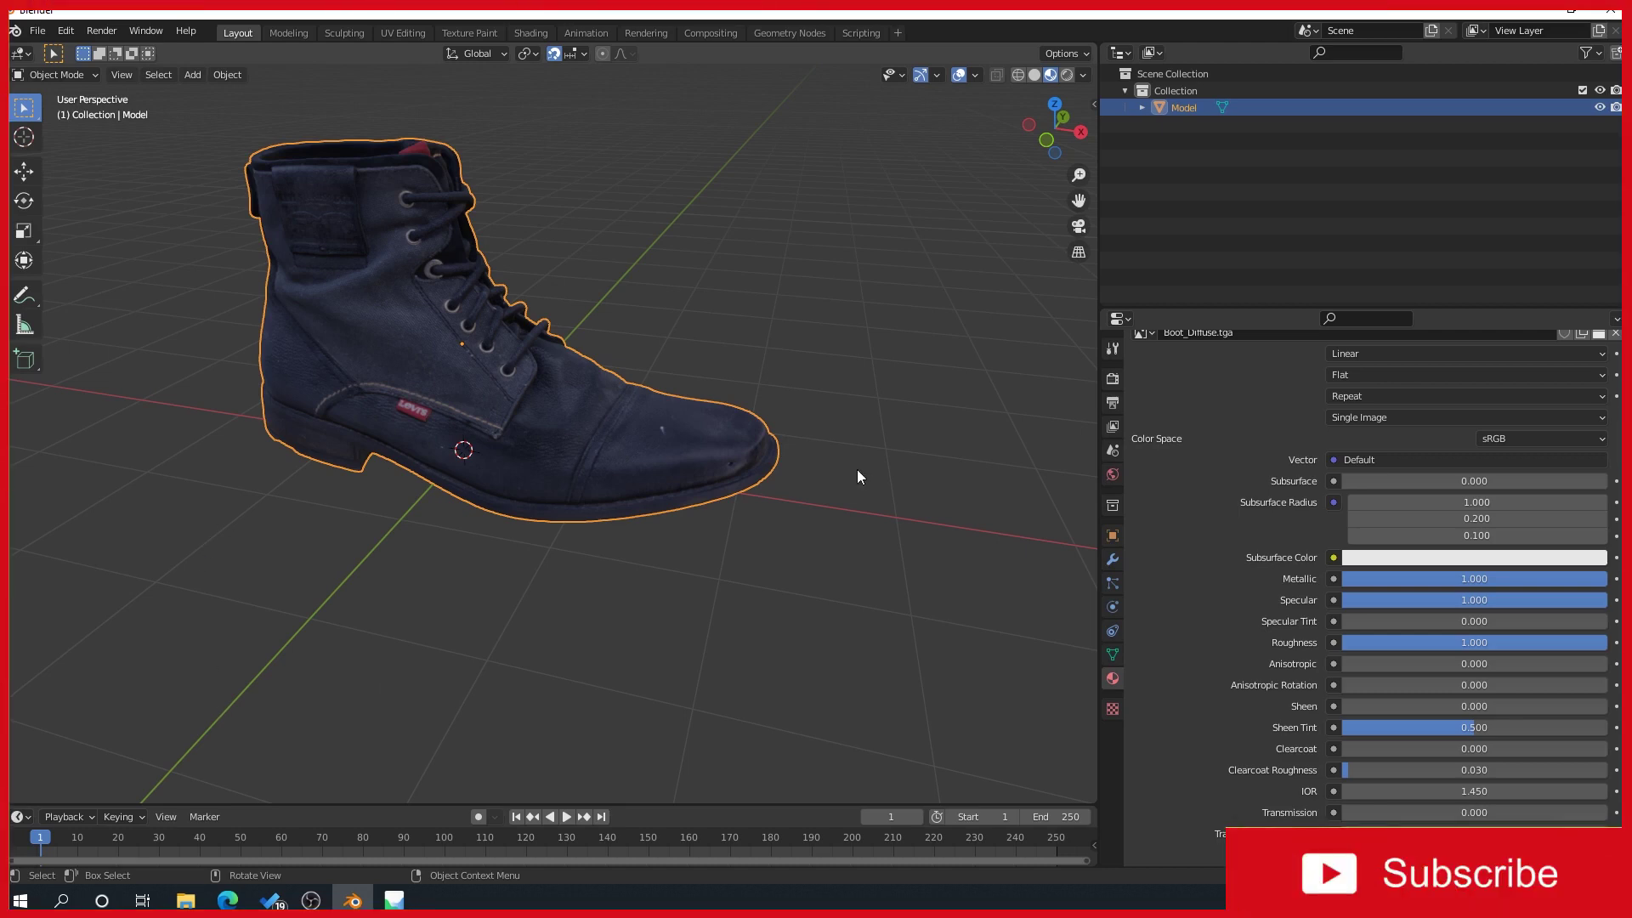
{"action": "scroll", "coordinate": [427, 340], "scroll_direction": "up", "scroll_amount": 5}
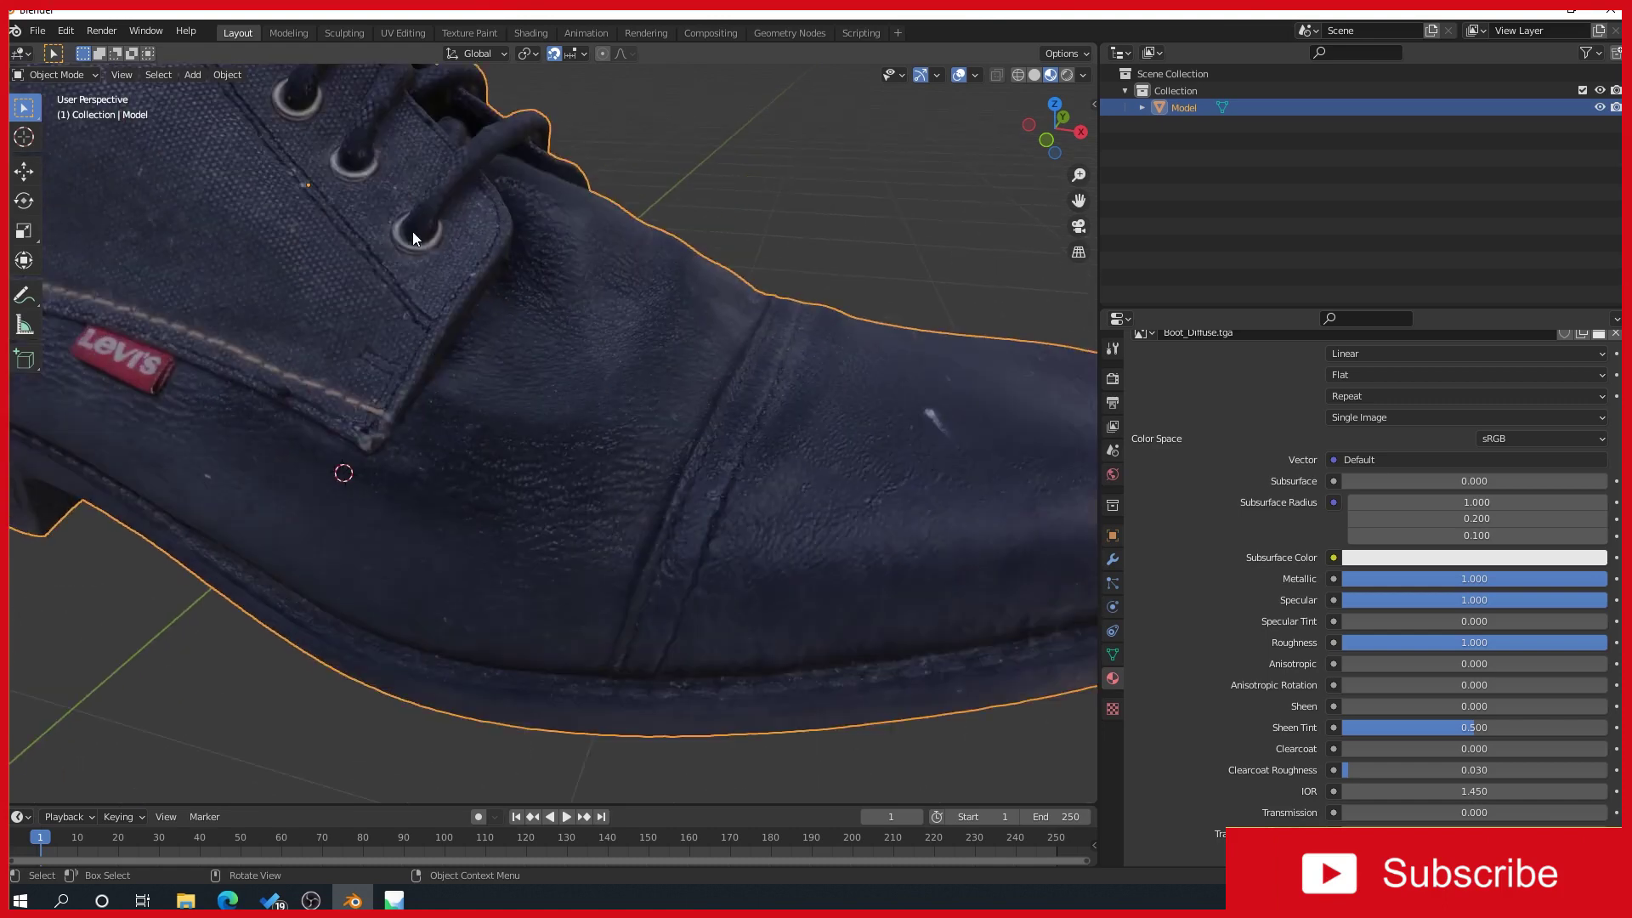
{"action": "scroll", "coordinate": [396, 247], "scroll_direction": "down", "scroll_amount": 6}
{"action": "middle_click_drag", "start_coordinate": [483, 503], "coordinate": [511, 567]}
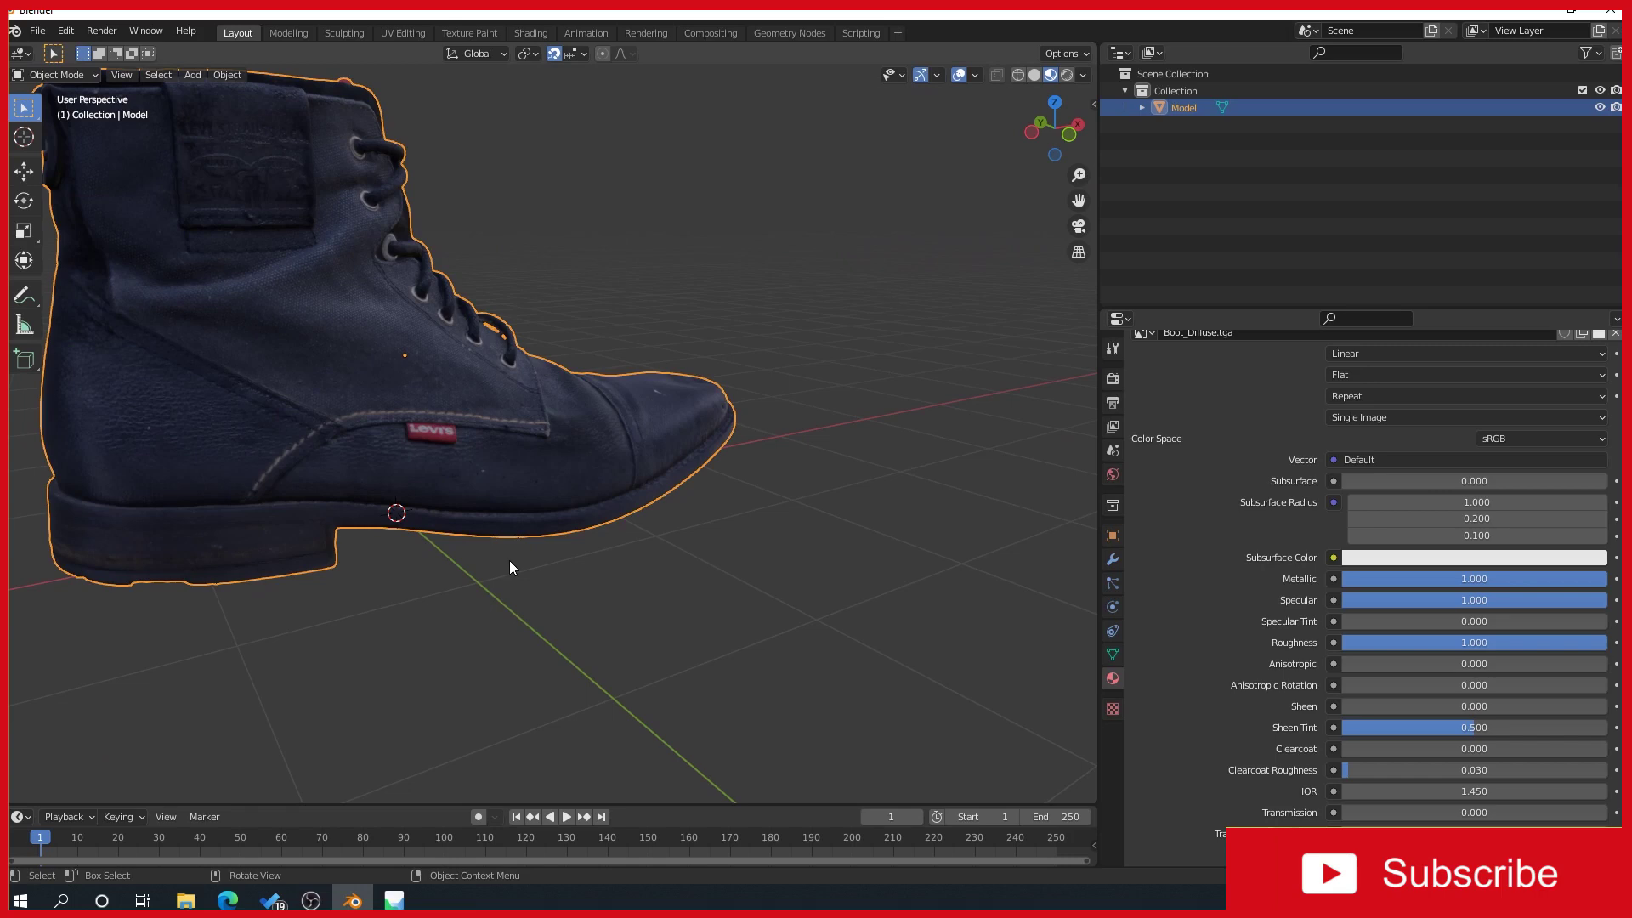
{"action": "middle_click_drag", "start_coordinate": [510, 565], "coordinate": [452, 258]}
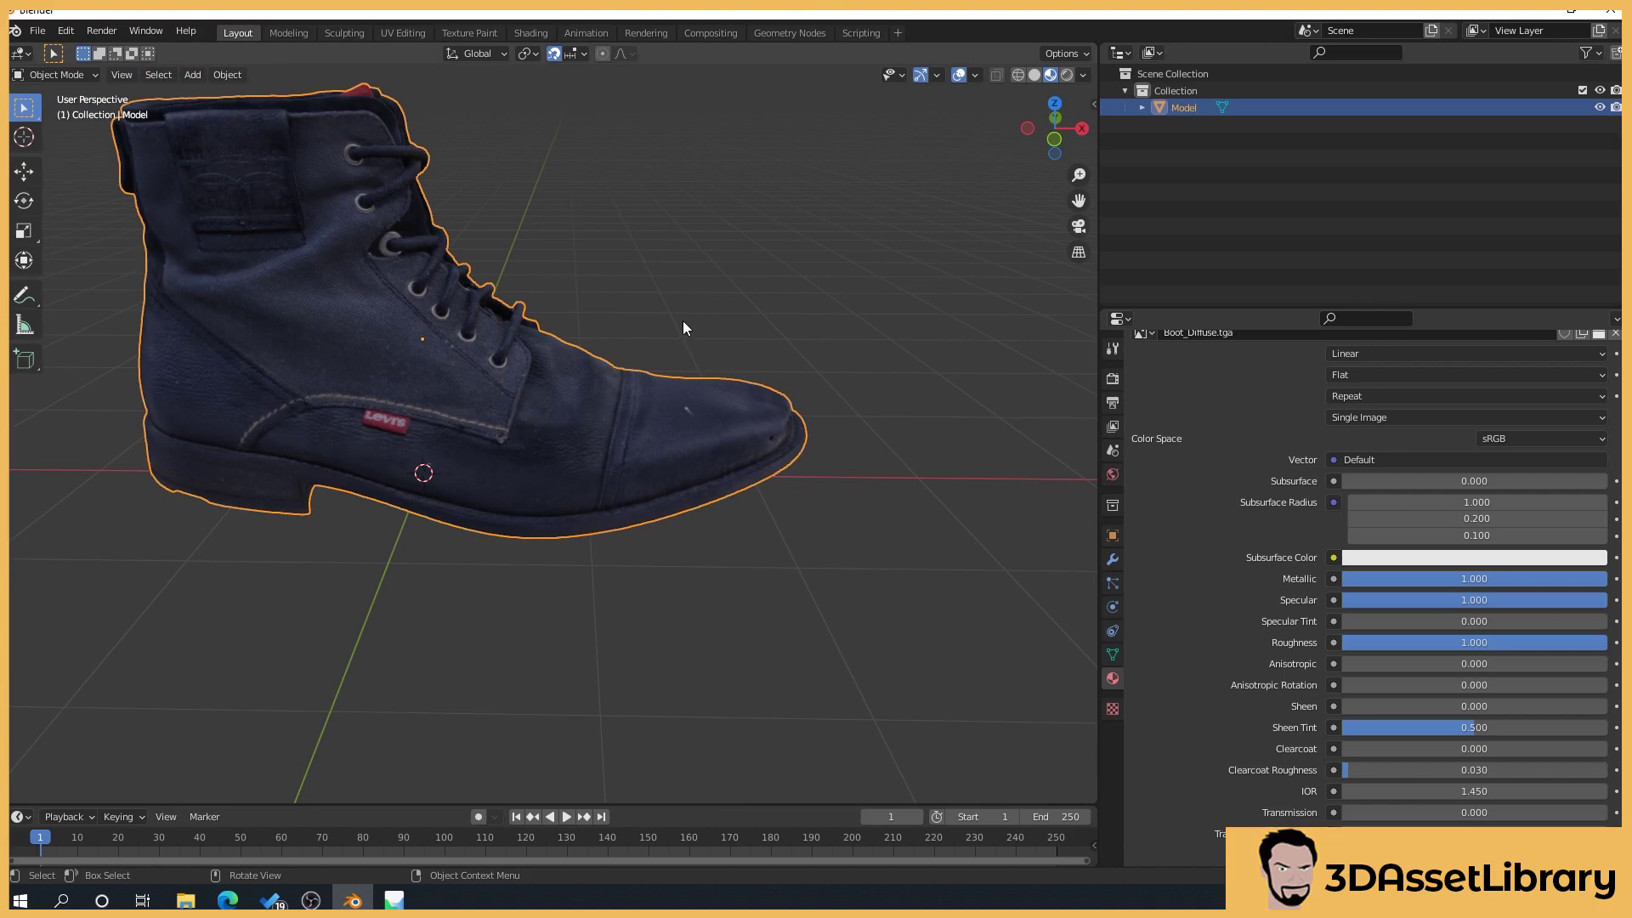
{"action": "middle_click_drag", "start_coordinate": [793, 426], "coordinate": [344, 368]}
{"action": "middle_click_drag", "start_coordinate": [776, 360], "coordinate": [787, 522]}
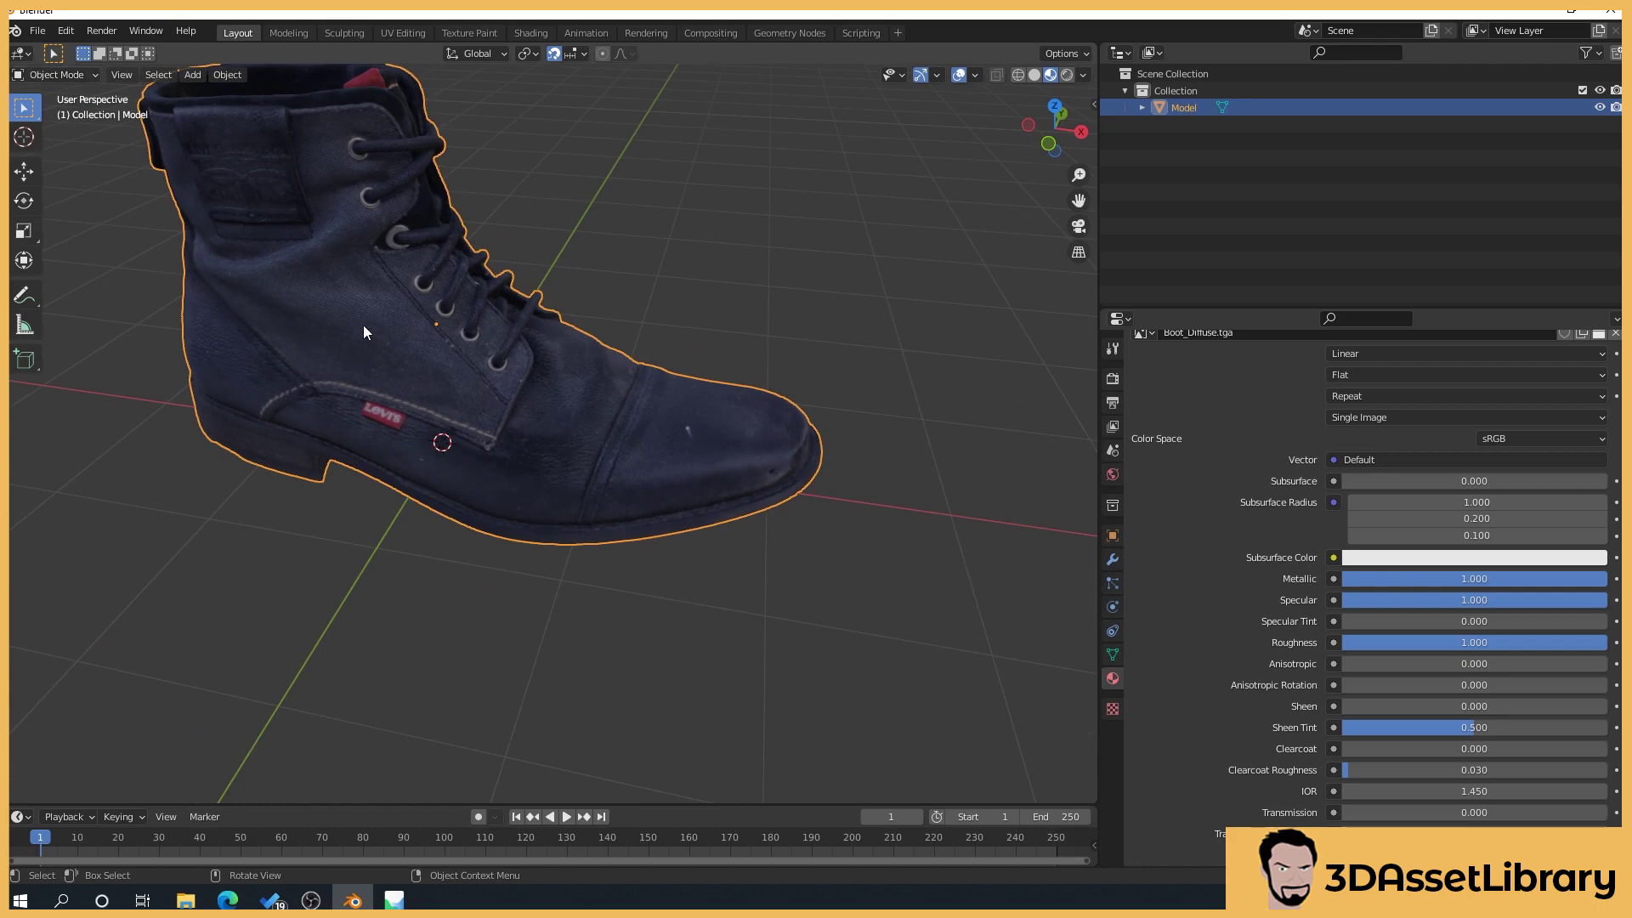
- Deselect the boot and inspect its ankle patch, heel, laces and toe without the selection outline
{"action": "scroll", "coordinate": [243, 318], "scroll_direction": "down", "scroll_amount": 4}
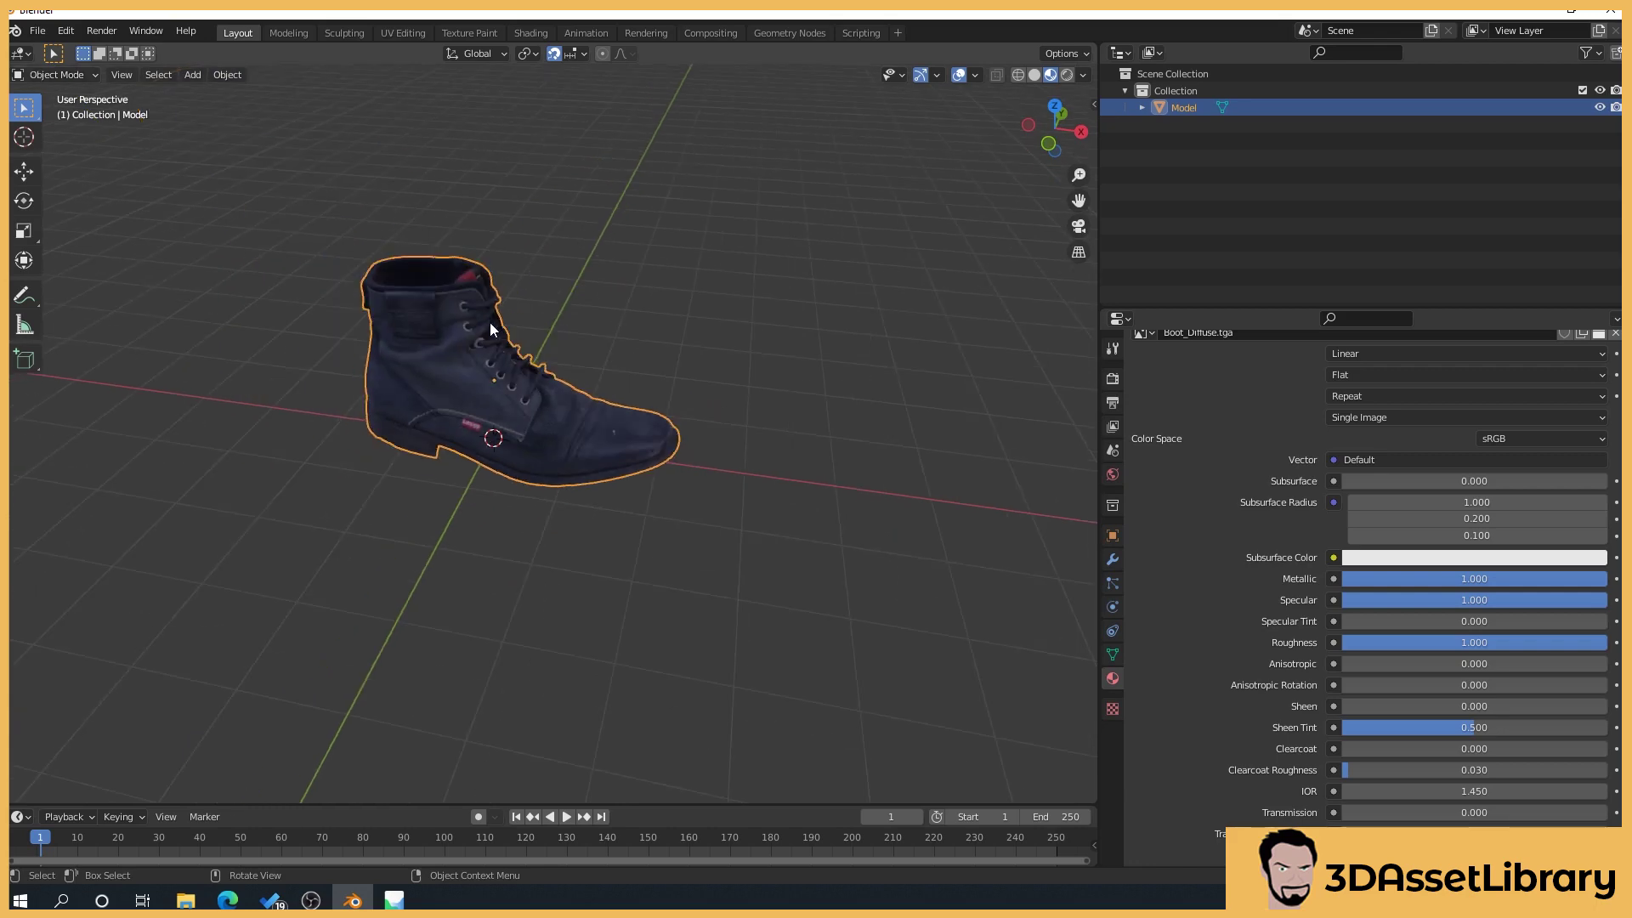
{"action": "left_click", "coordinate": [688, 295]}
{"action": "scroll", "coordinate": [716, 319], "scroll_direction": "down", "scroll_amount": 2}
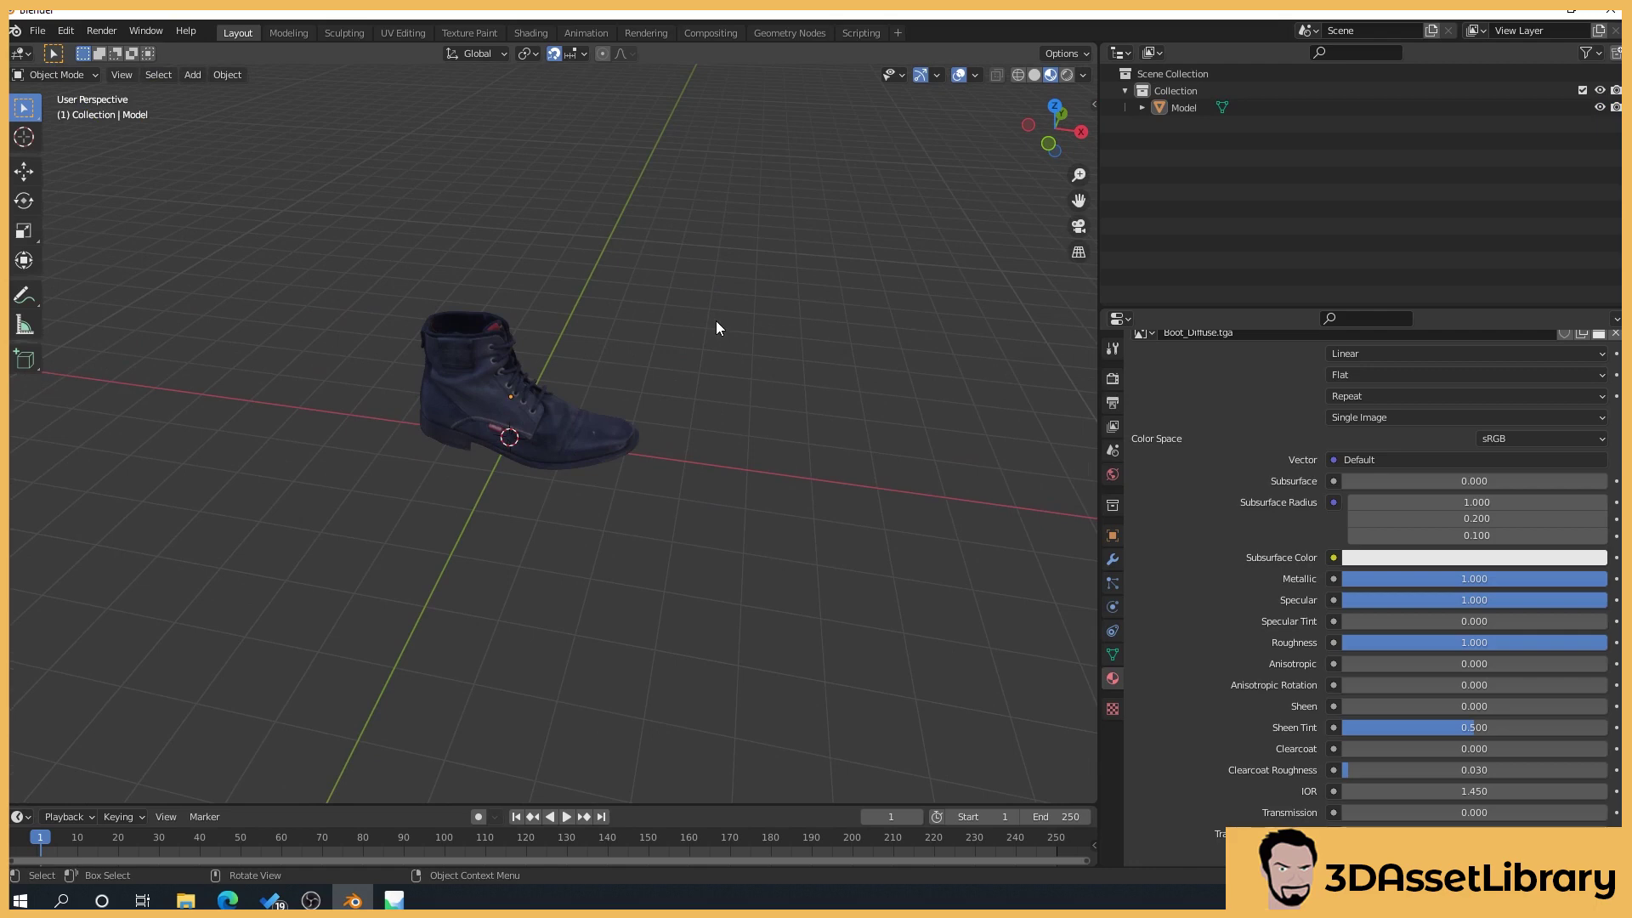
{"action": "scroll", "coordinate": [716, 328], "scroll_direction": "up", "scroll_amount": 8}
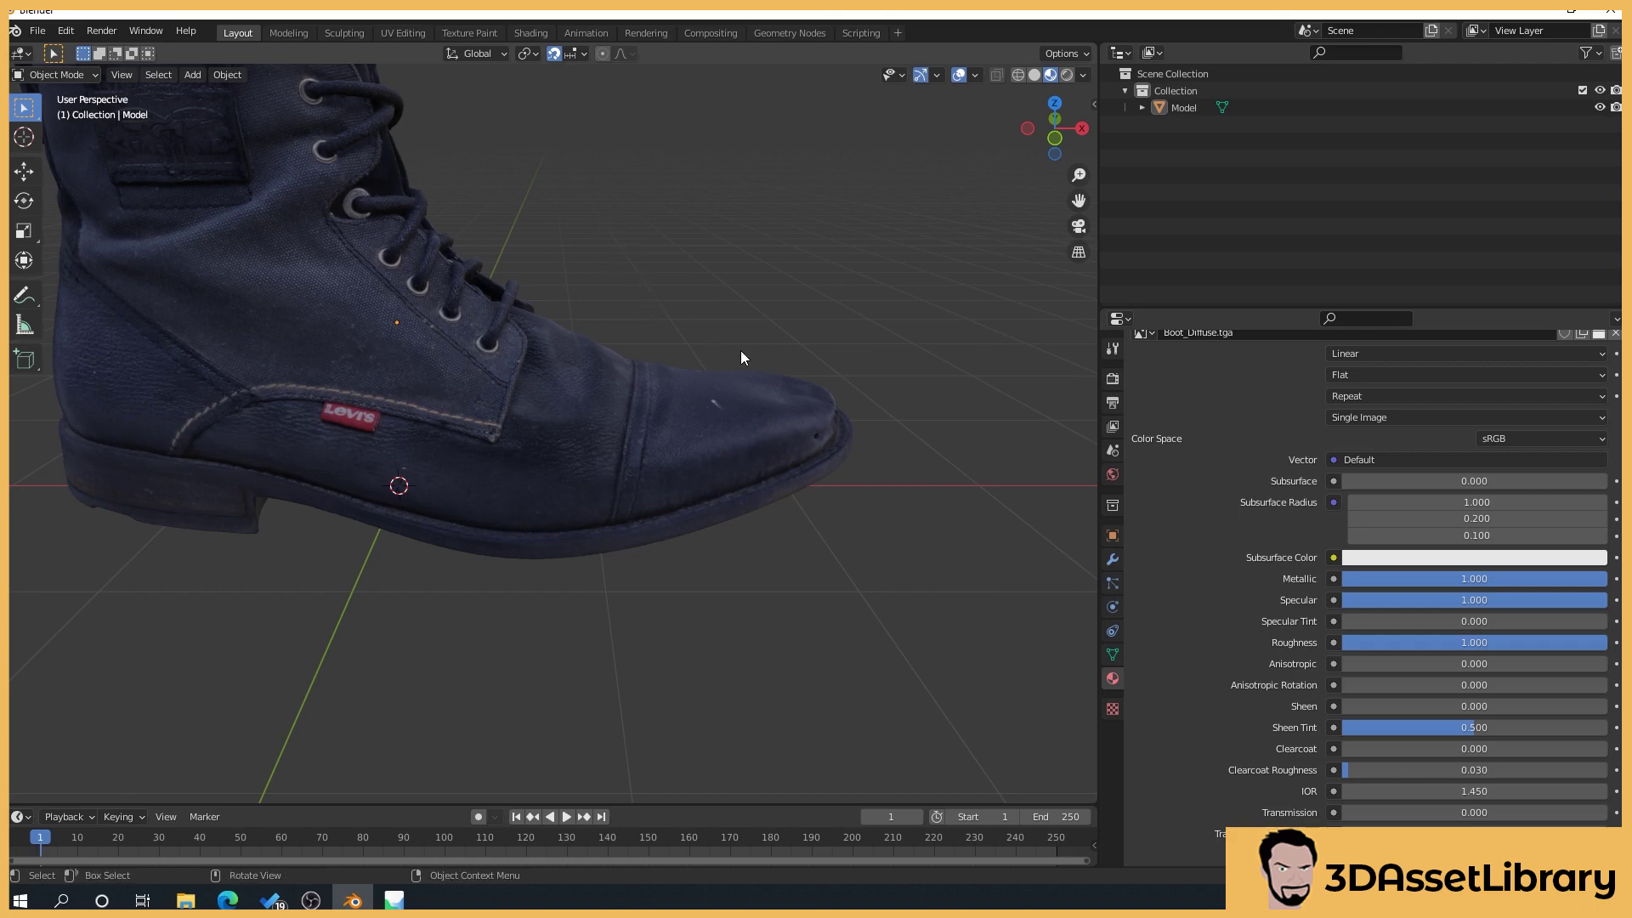
{"action": "middle_click_drag", "start_coordinate": [702, 306], "coordinate": [817, 381], "text": "shift"}
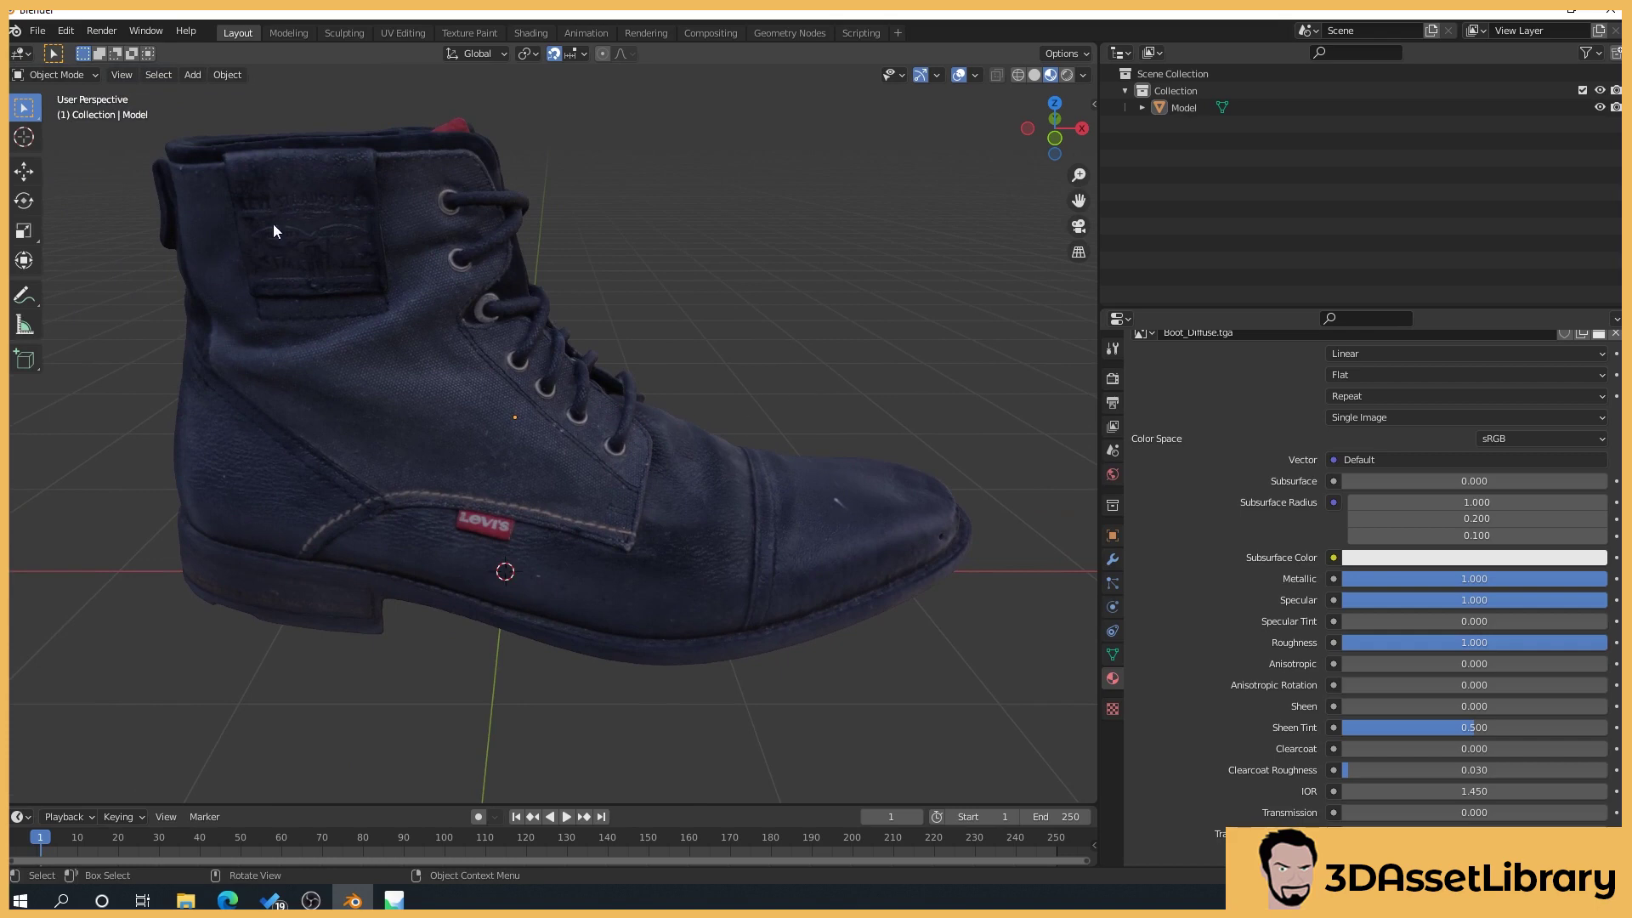
{"action": "middle_click_drag", "start_coordinate": [413, 396], "coordinate": [203, 459]}
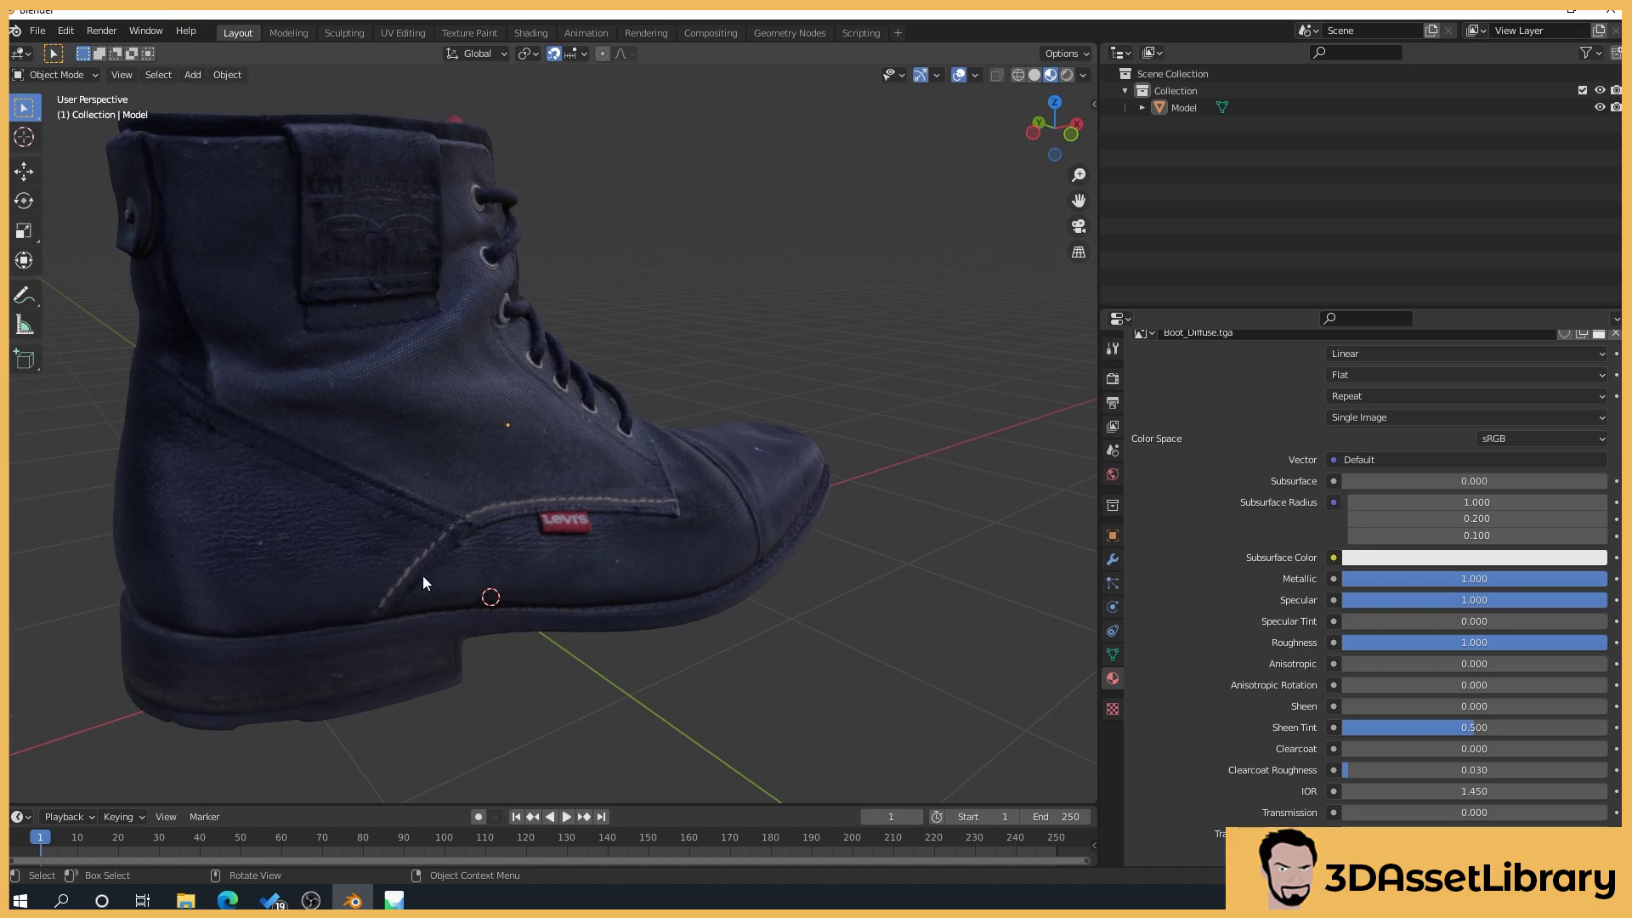
{"action": "middle_click_drag", "start_coordinate": [347, 560], "coordinate": [437, 395]}
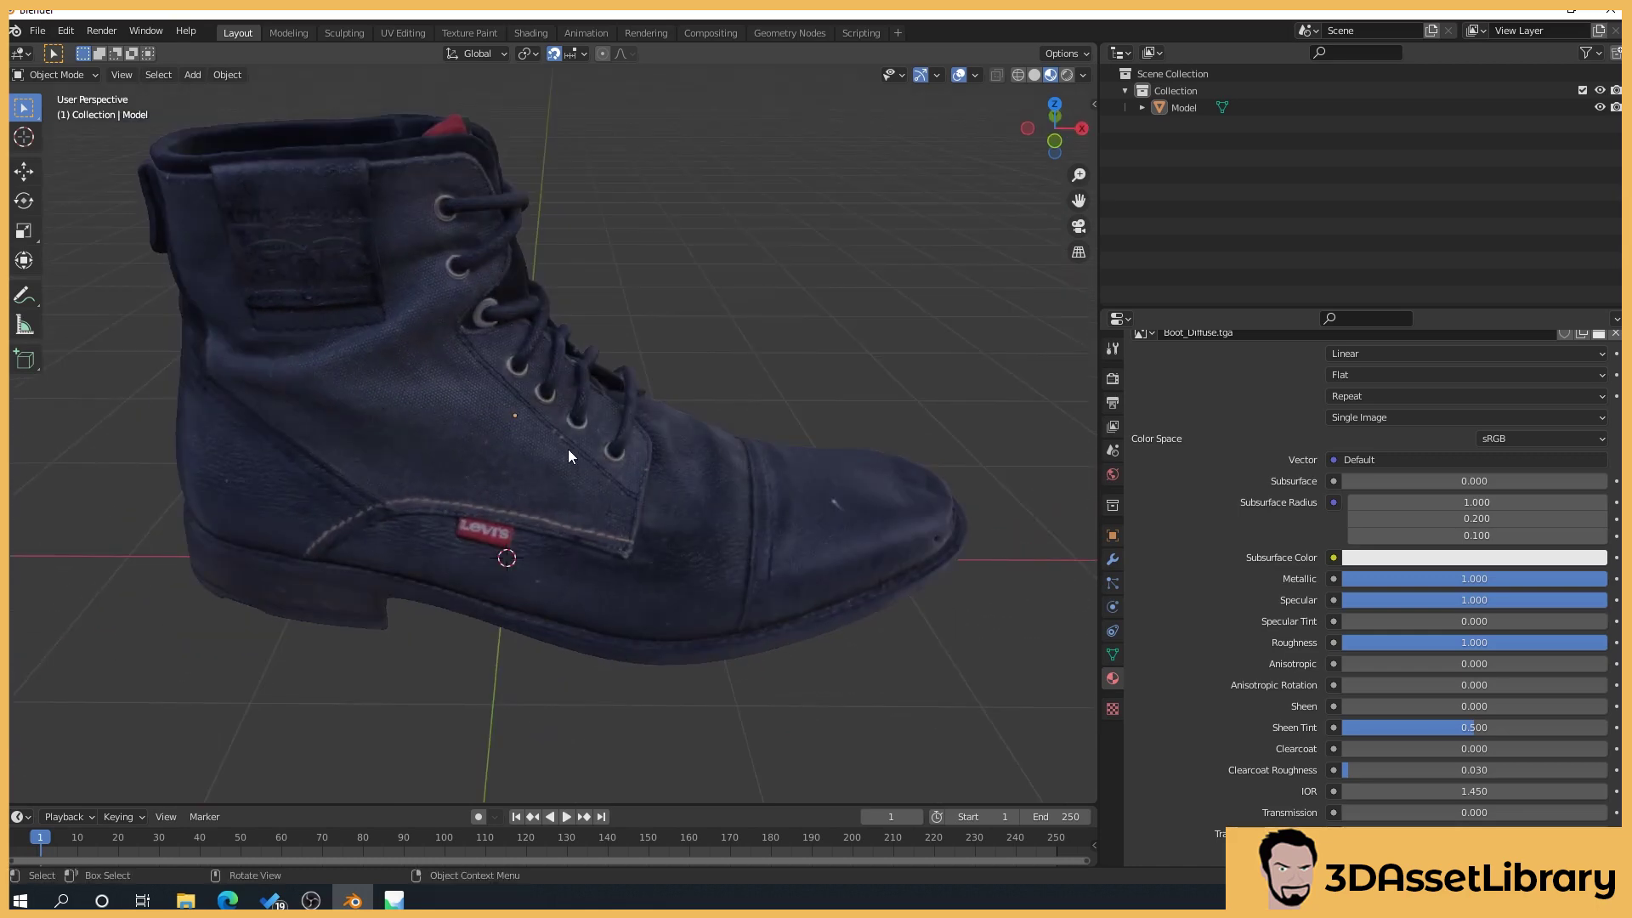
{"action": "middle_click_drag", "start_coordinate": [788, 503], "coordinate": [824, 550]}
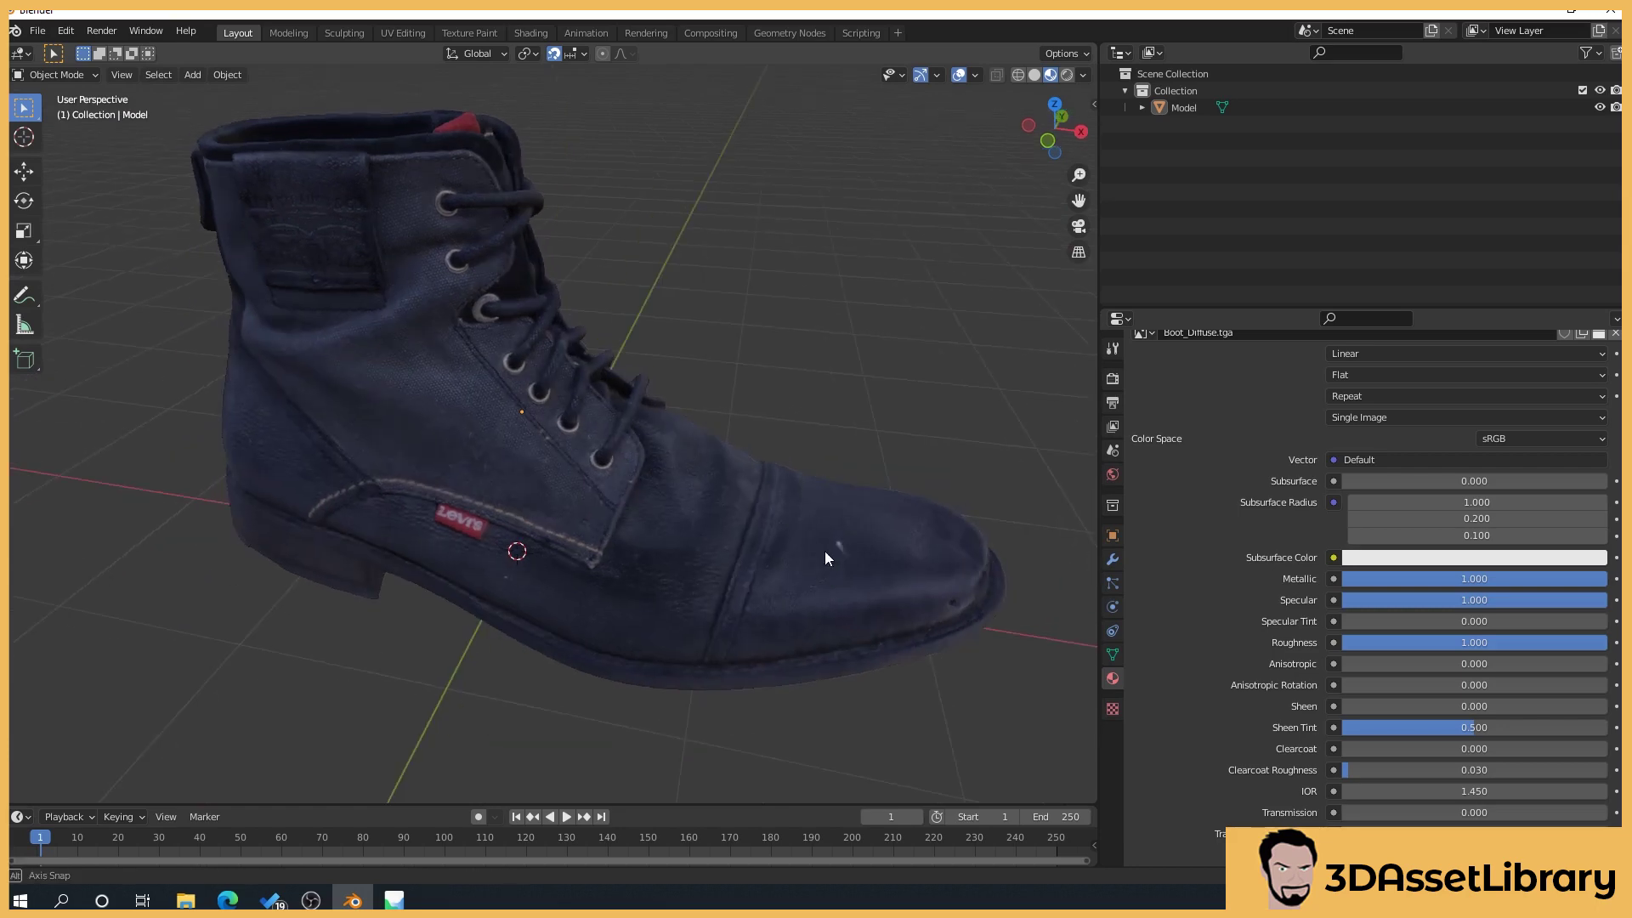
- Examine the whole textured boot from raised, front three-quarter and side viewpoints
{"action": "scroll", "coordinate": [798, 602], "scroll_direction": "down", "scroll_amount": 3}
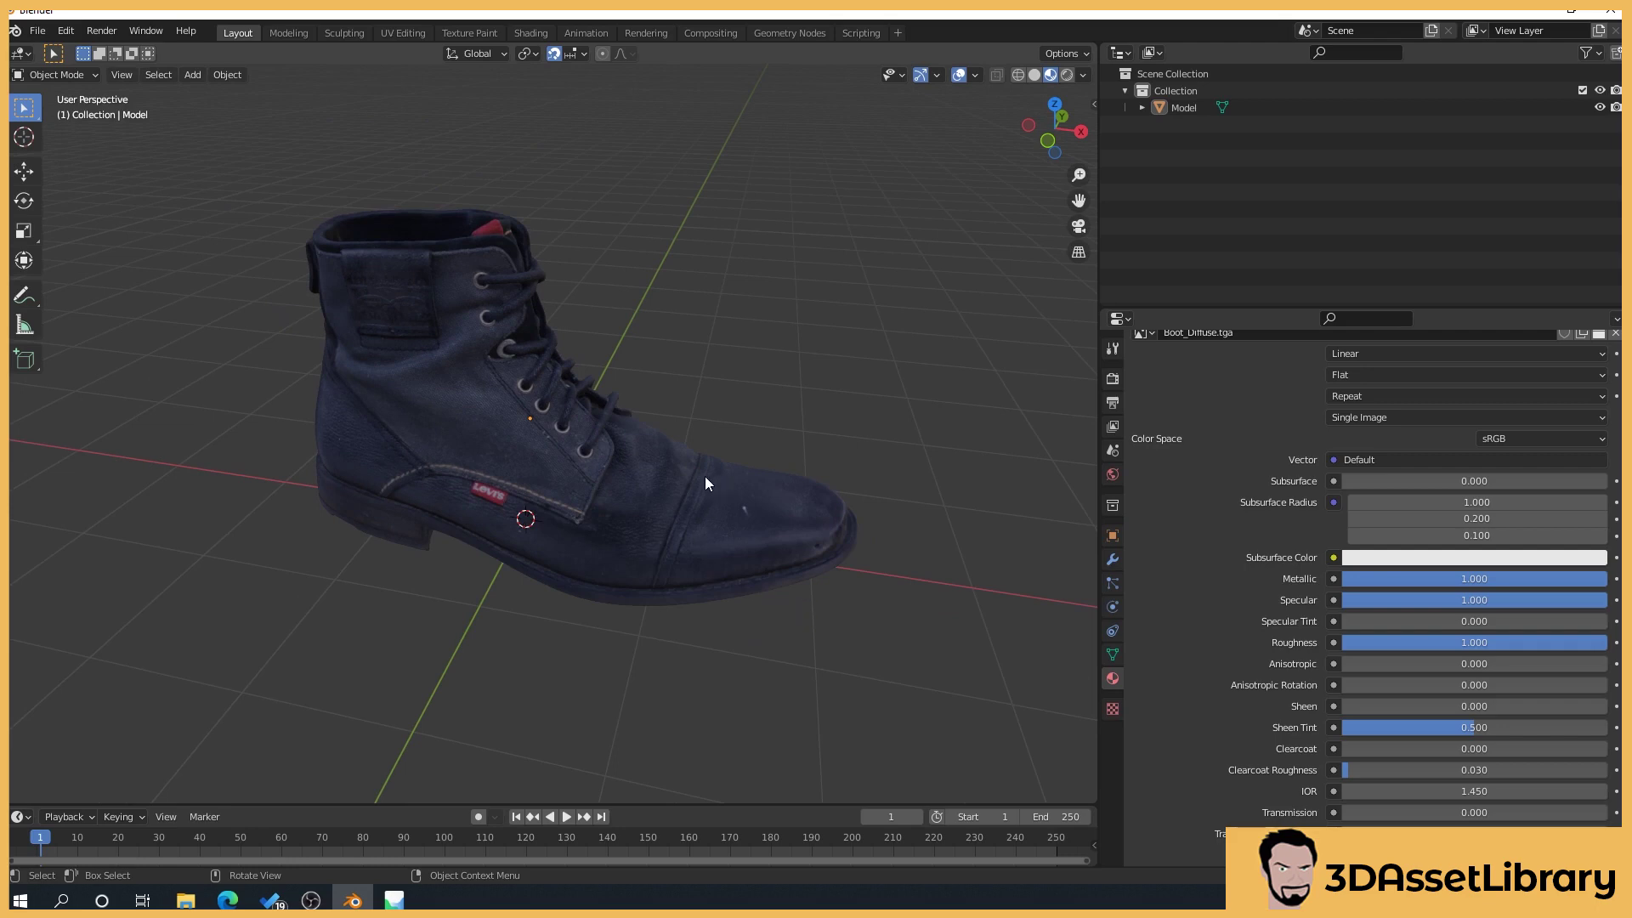
{"action": "middle_click_drag", "start_coordinate": [854, 405], "coordinate": [528, 683]}
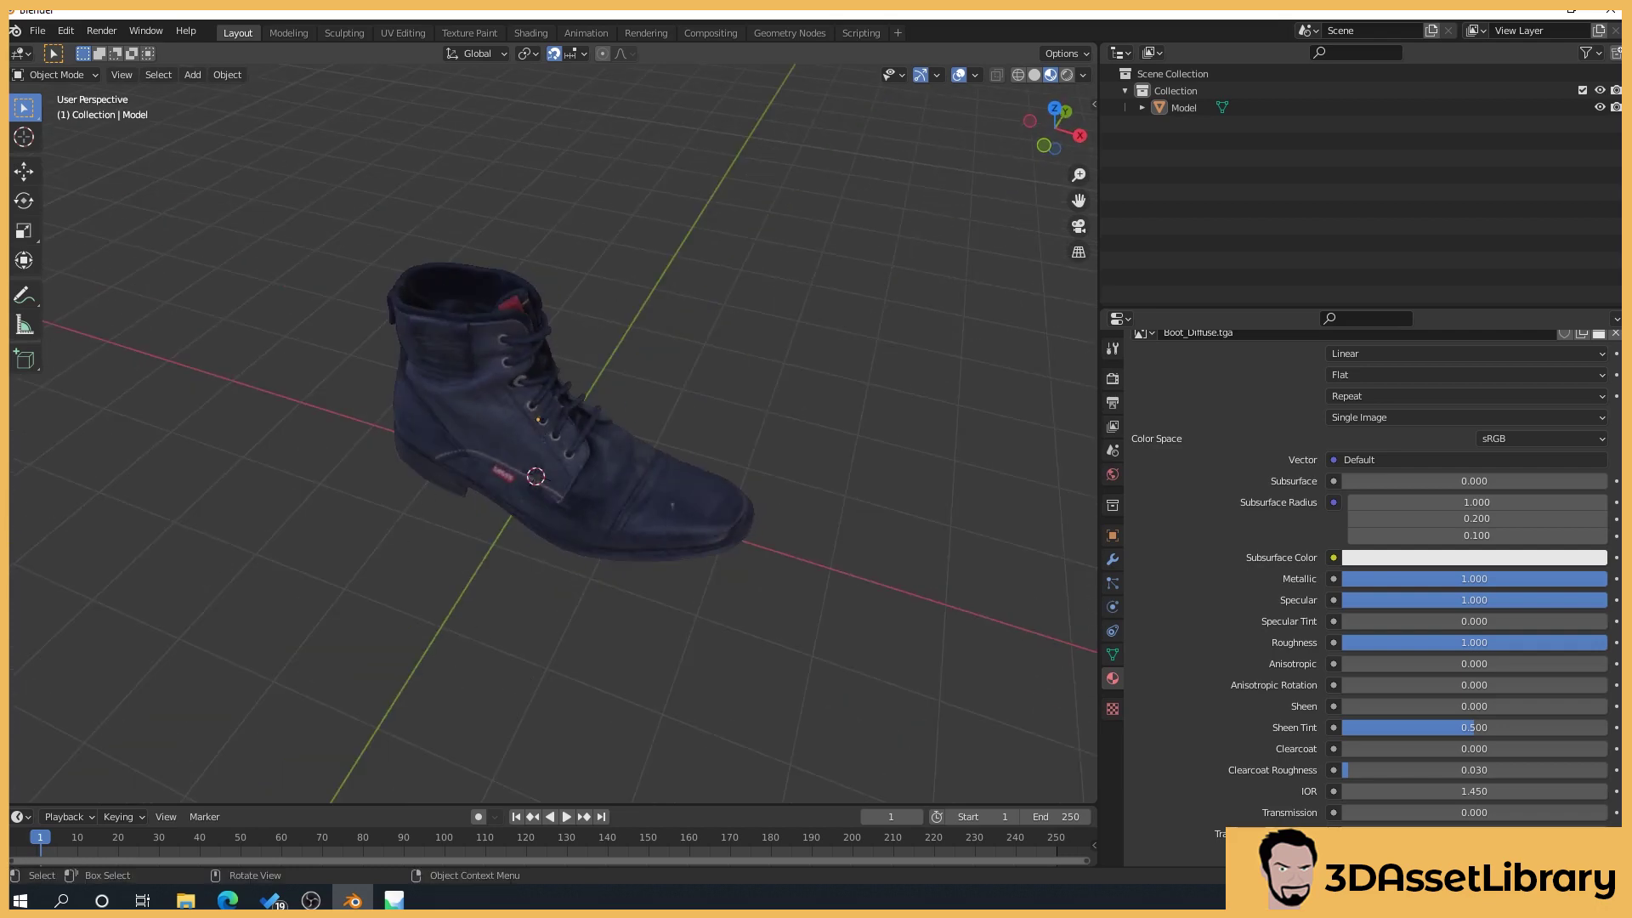
{"action": "middle_click_drag", "start_coordinate": [812, 458], "coordinate": [474, 515]}
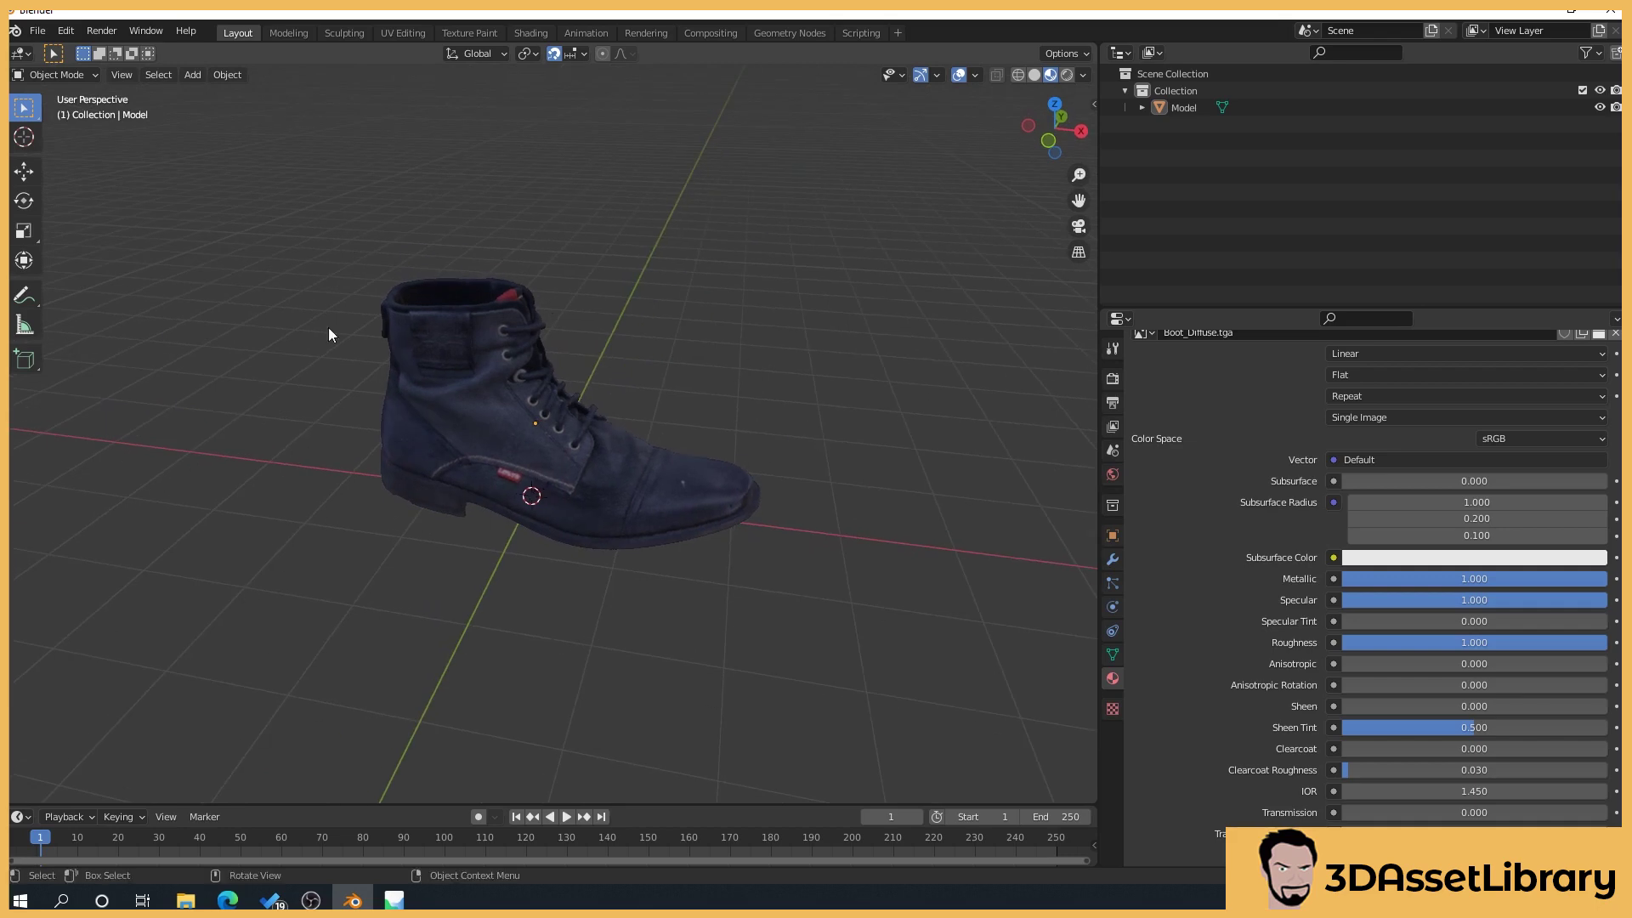
{"action": "scroll", "coordinate": [248, 456], "scroll_direction": "up", "scroll_amount": 2}
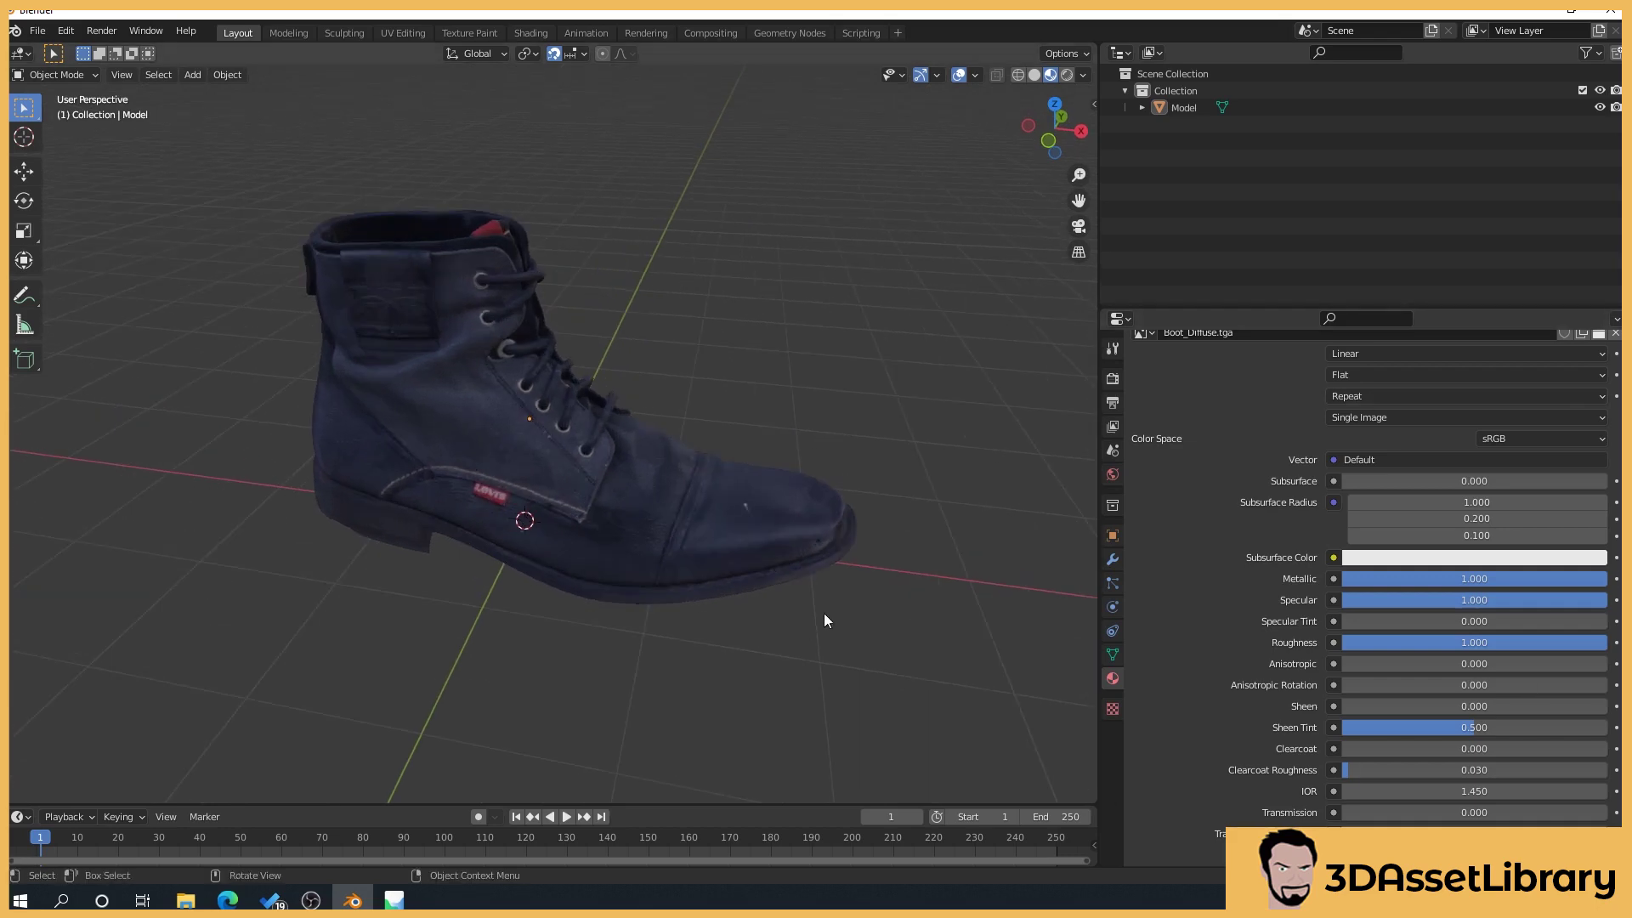
{"action": "middle_click_drag", "start_coordinate": [823, 616], "coordinate": [762, 595]}
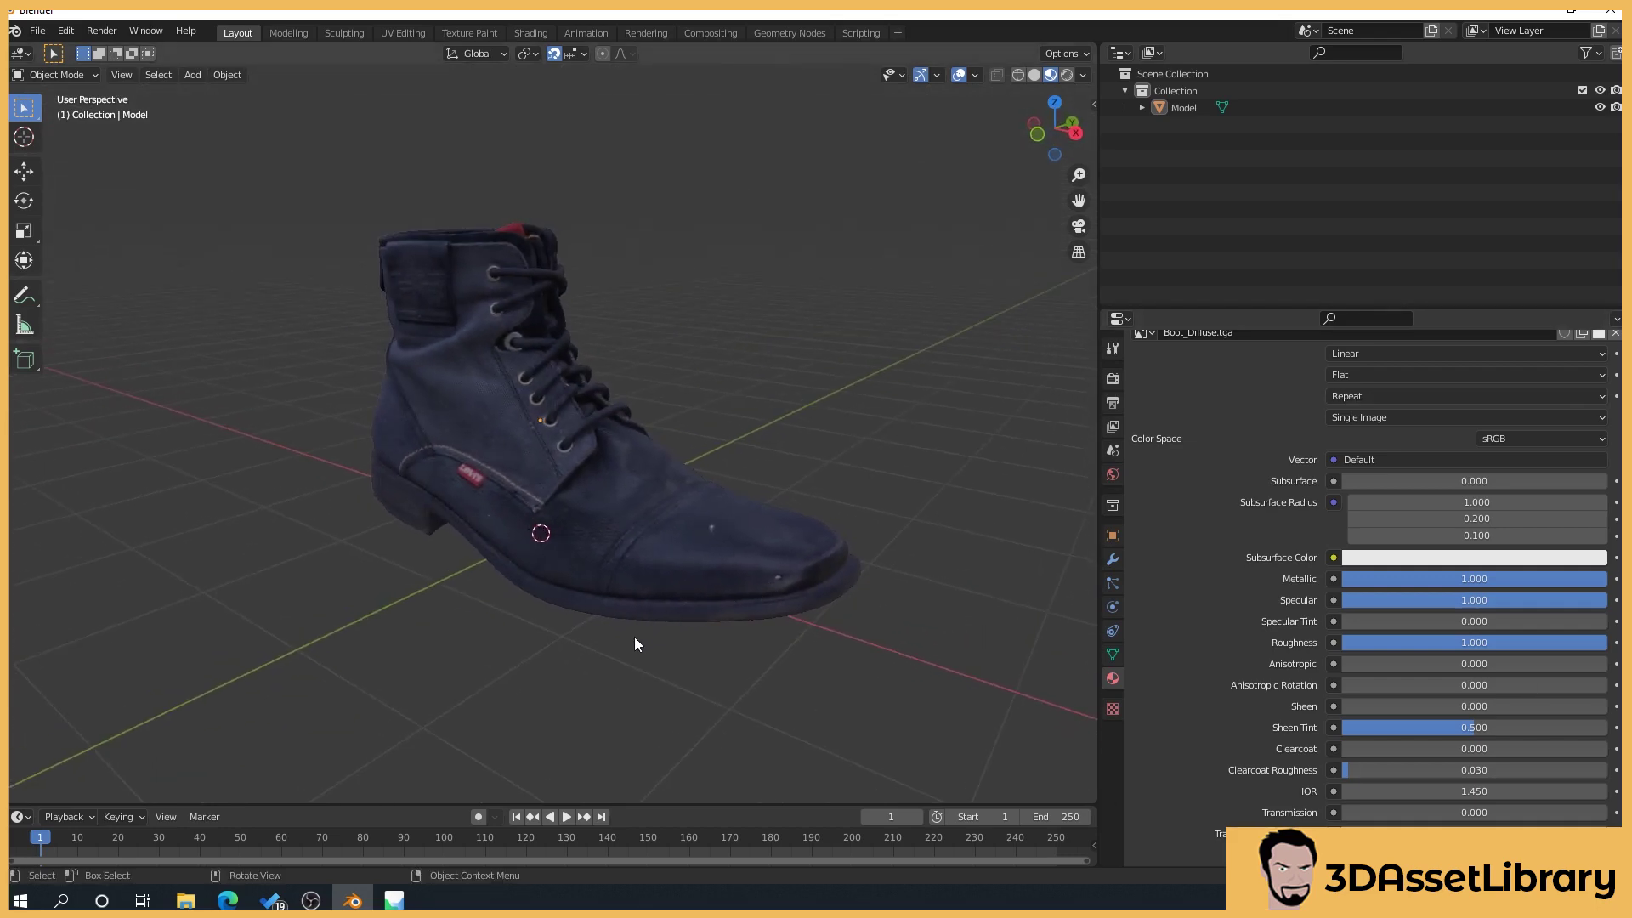
{"action": "middle_click_drag", "start_coordinate": [634, 643], "coordinate": [641, 653]}
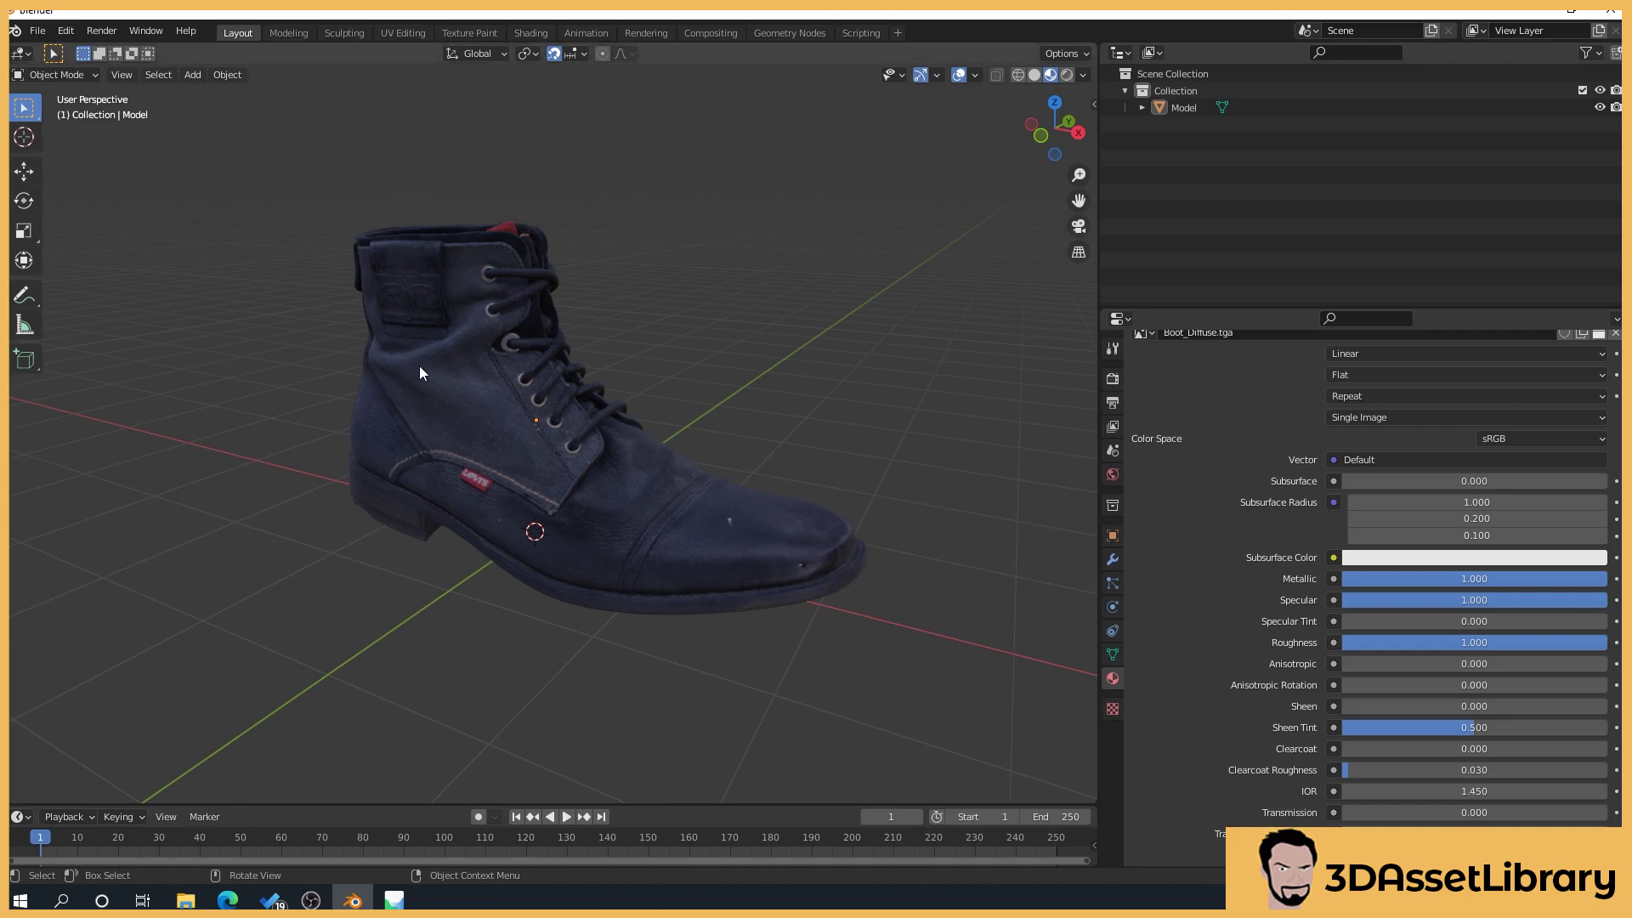
{"action": "middle_click_drag", "start_coordinate": [420, 372], "coordinate": [482, 388]}
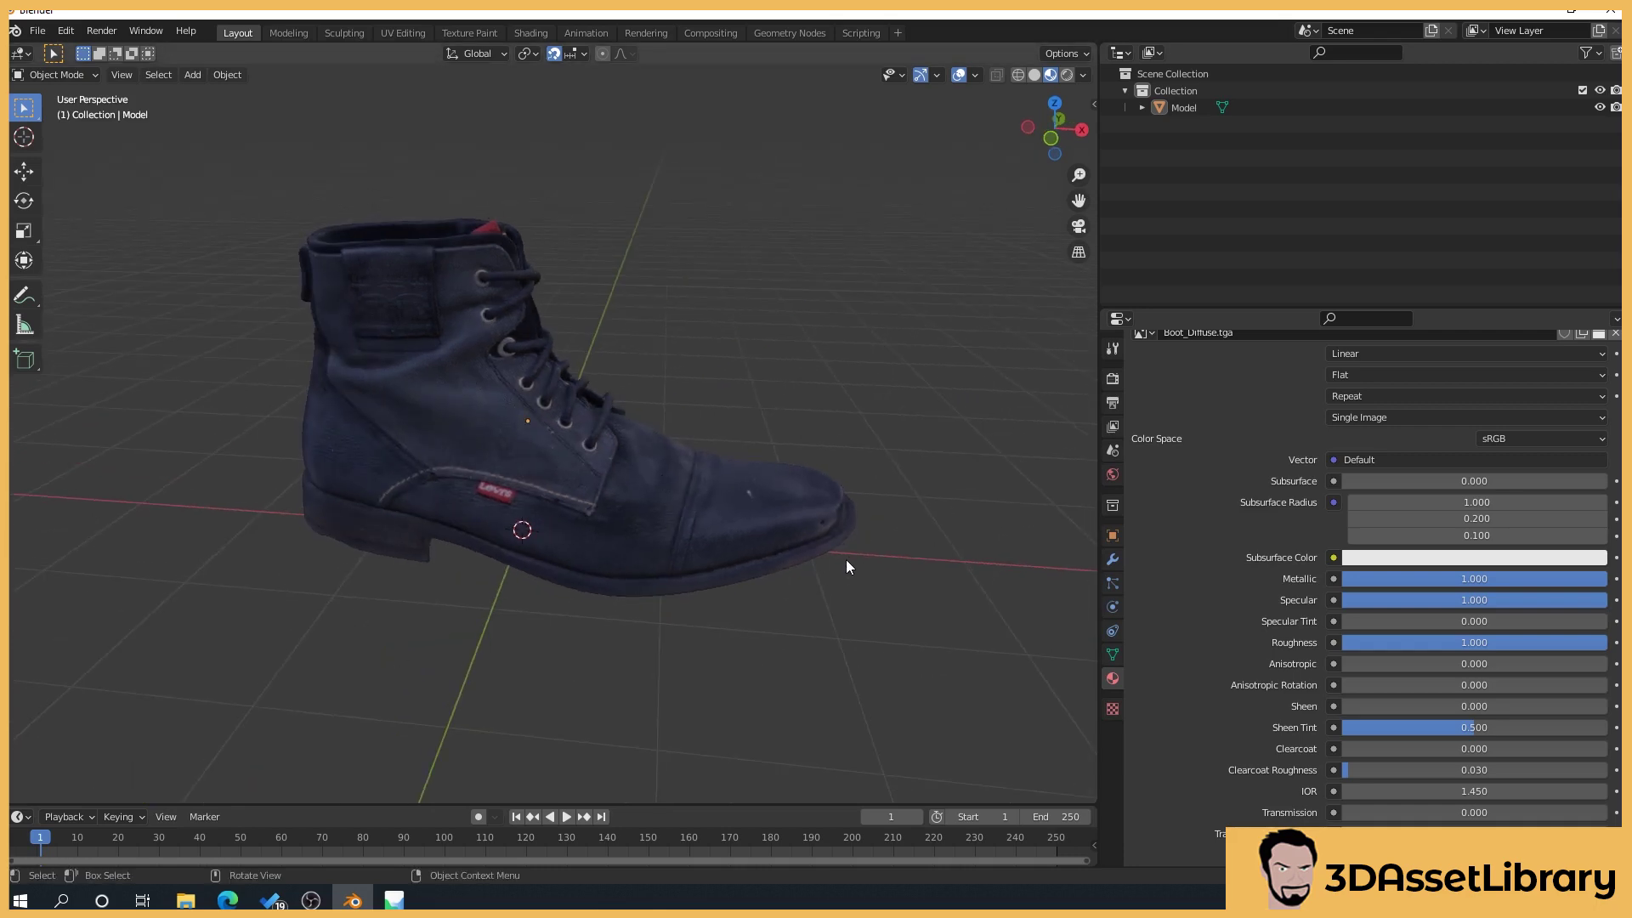
{"action": "left_click", "coordinate": [403, 421]}
{"action": "left_click", "coordinate": [845, 423]}
{"action": "left_click", "coordinate": [455, 459]}
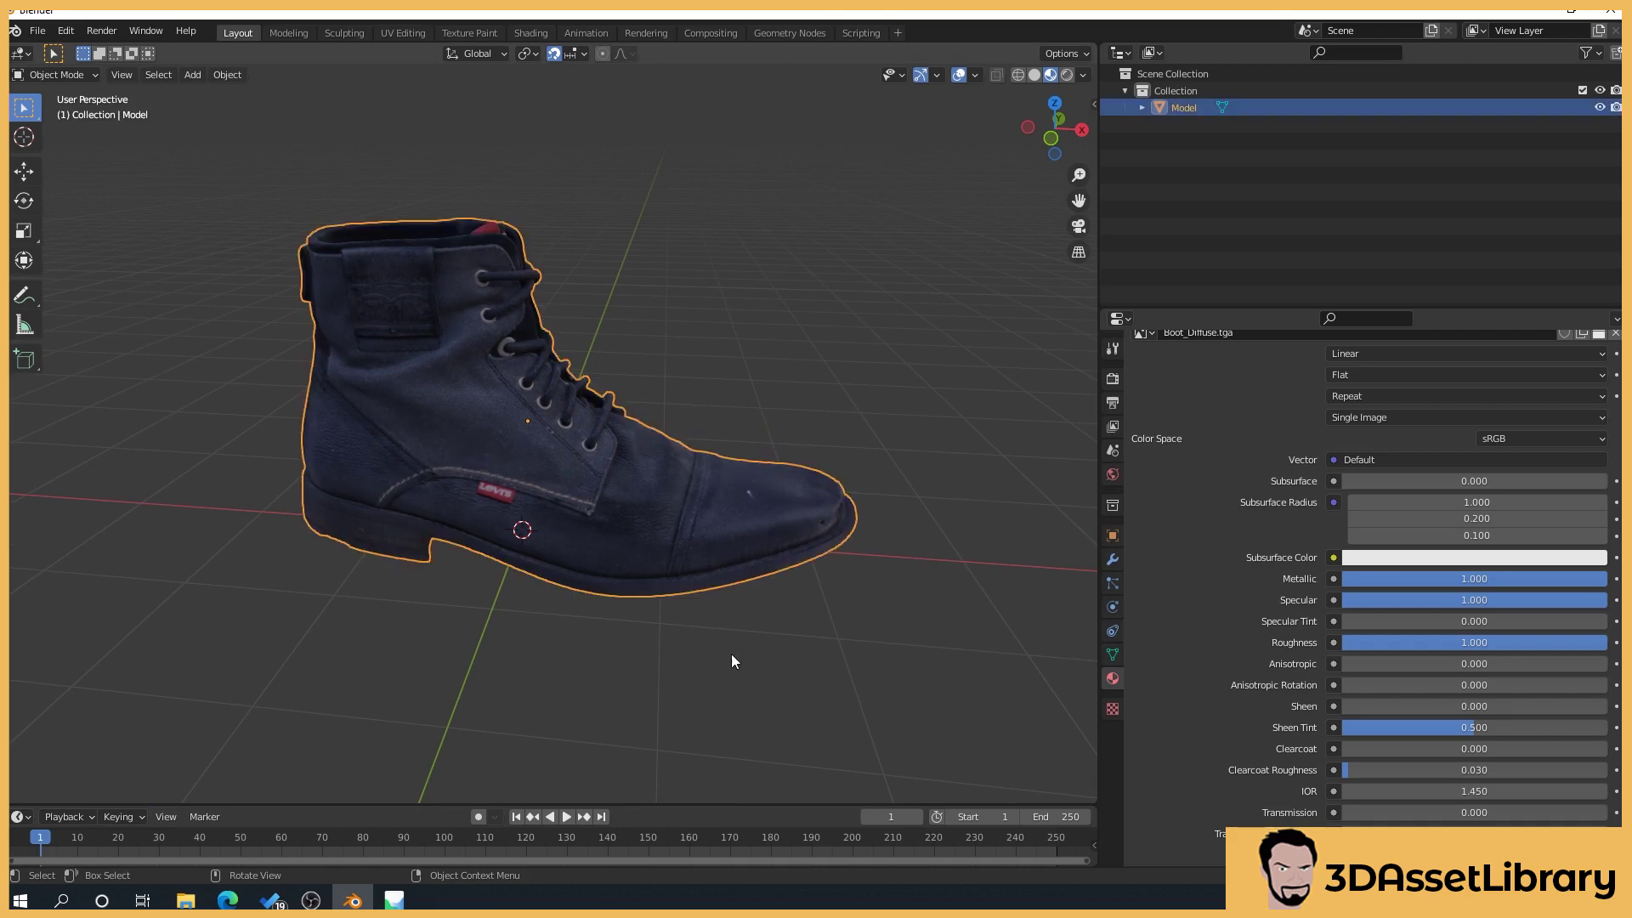
{"action": "left_click", "coordinate": [702, 396]}
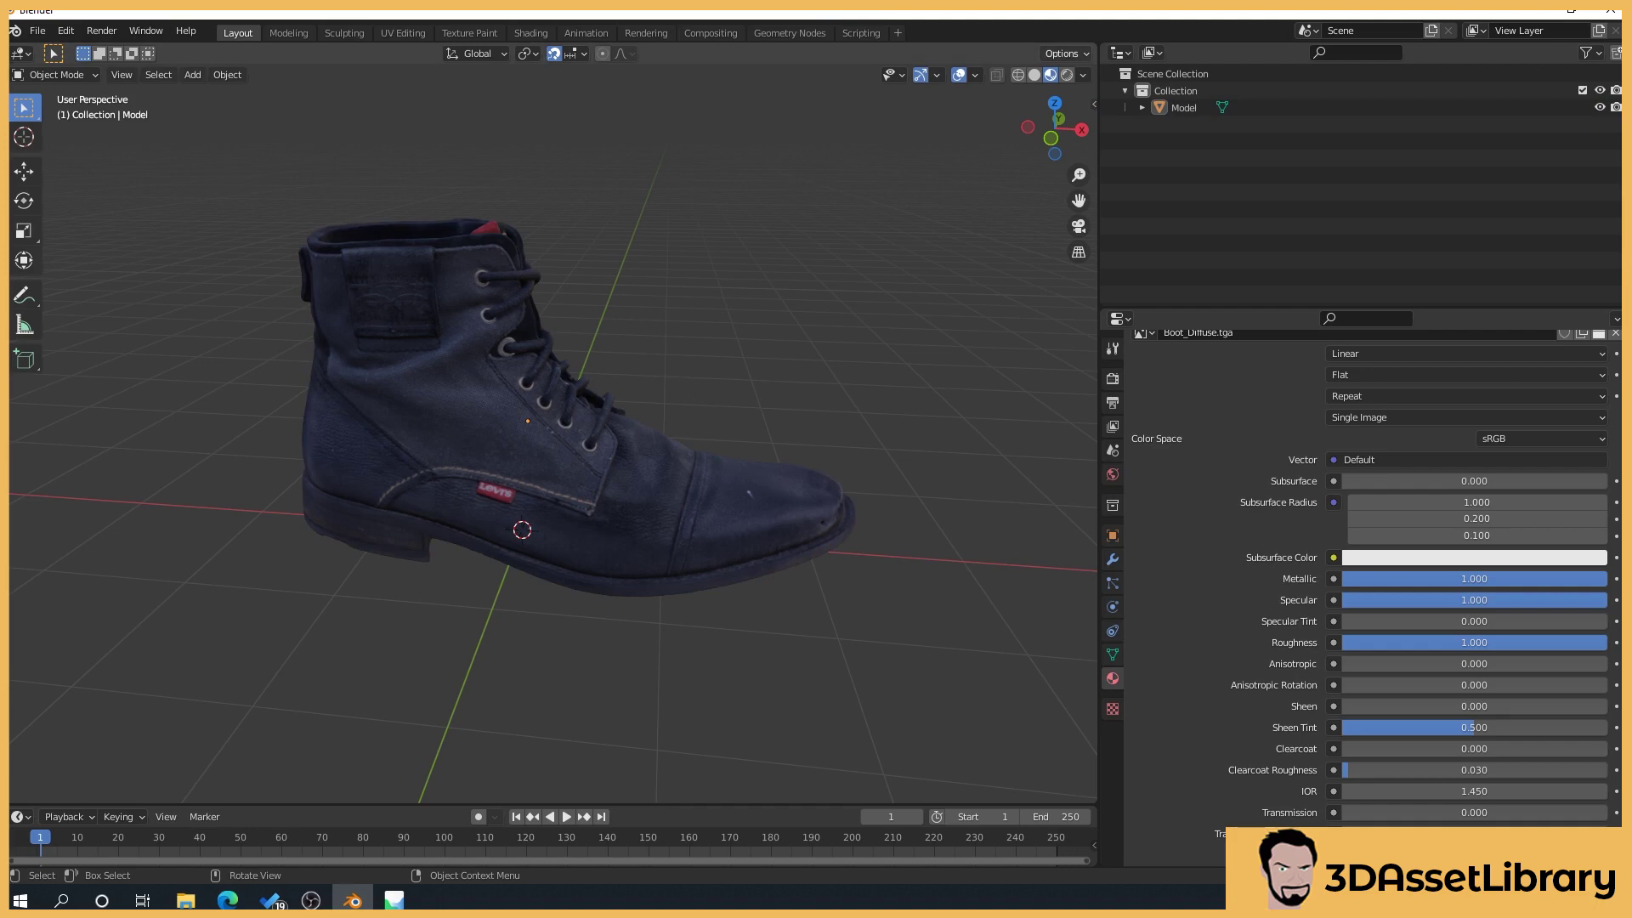